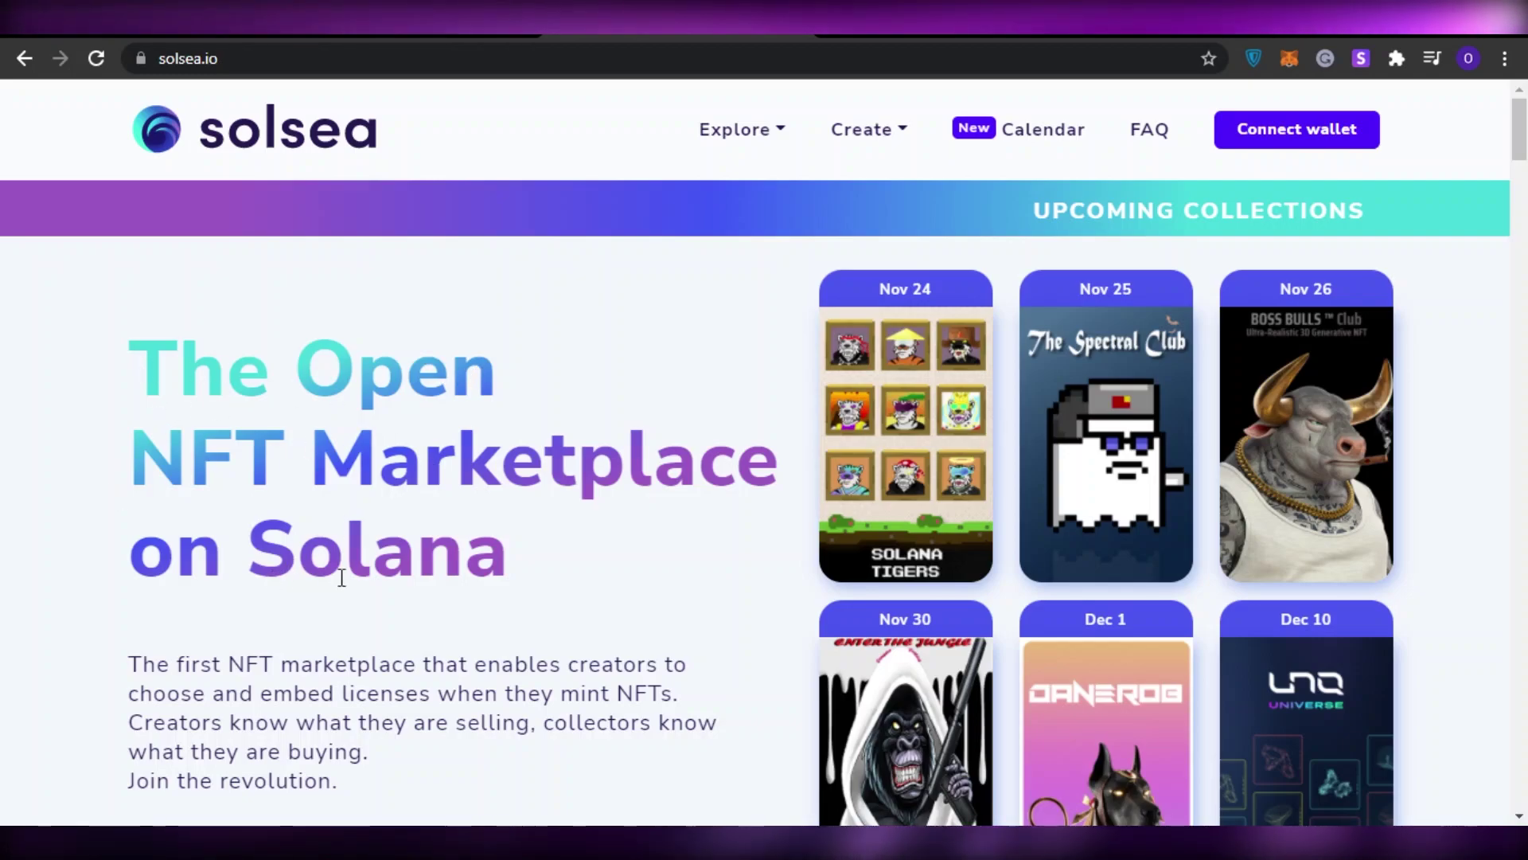
- Look through the SolSea home page, from the trending creators and latest listings down to the section on creating collections and selling NFTs
scroll(804, 654, "down", 4)
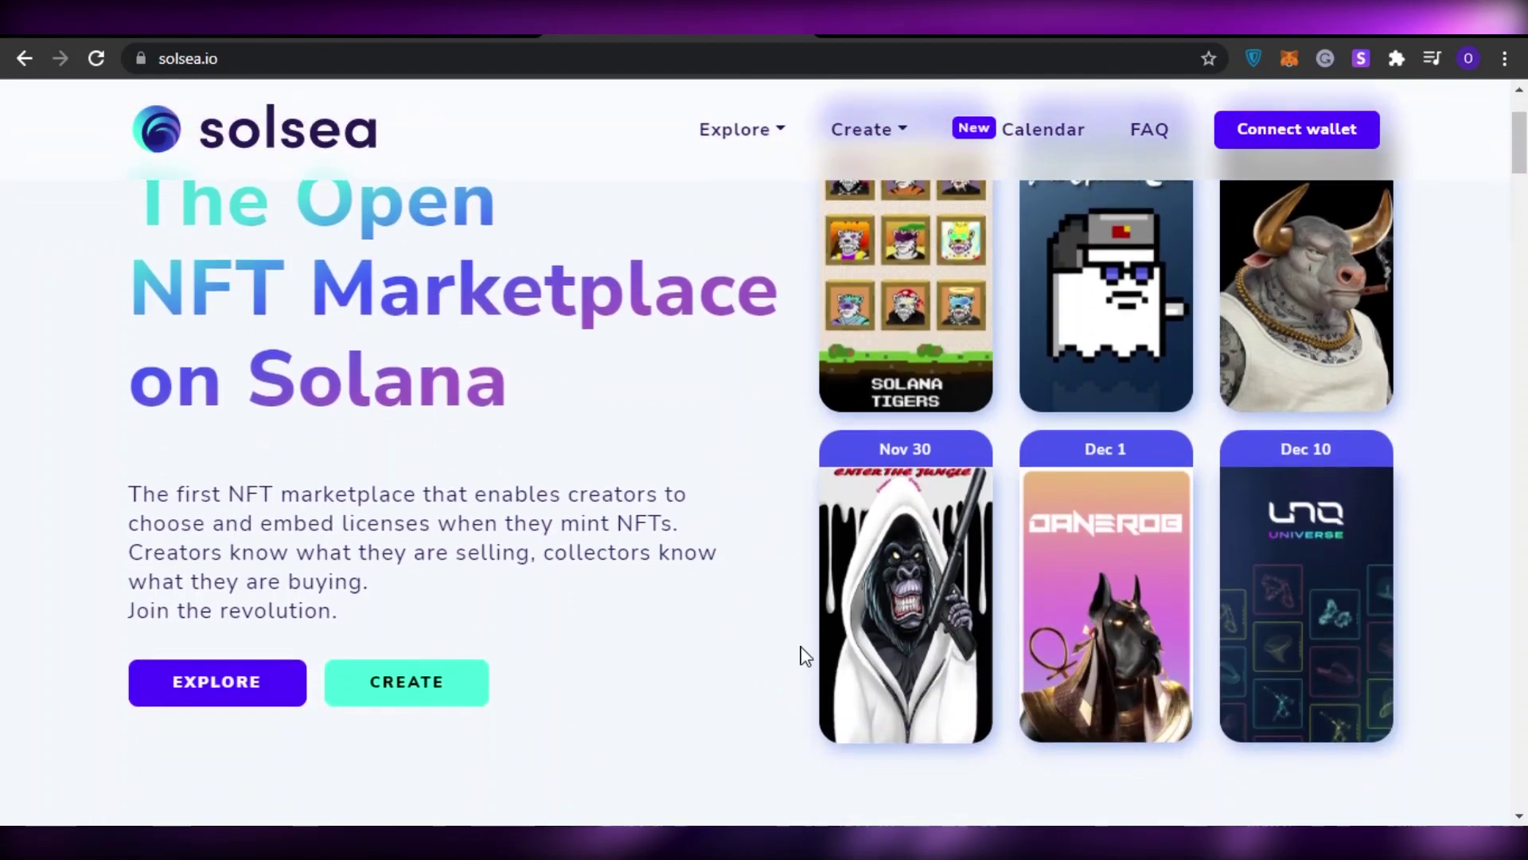
scroll(804, 655, "up", 1)
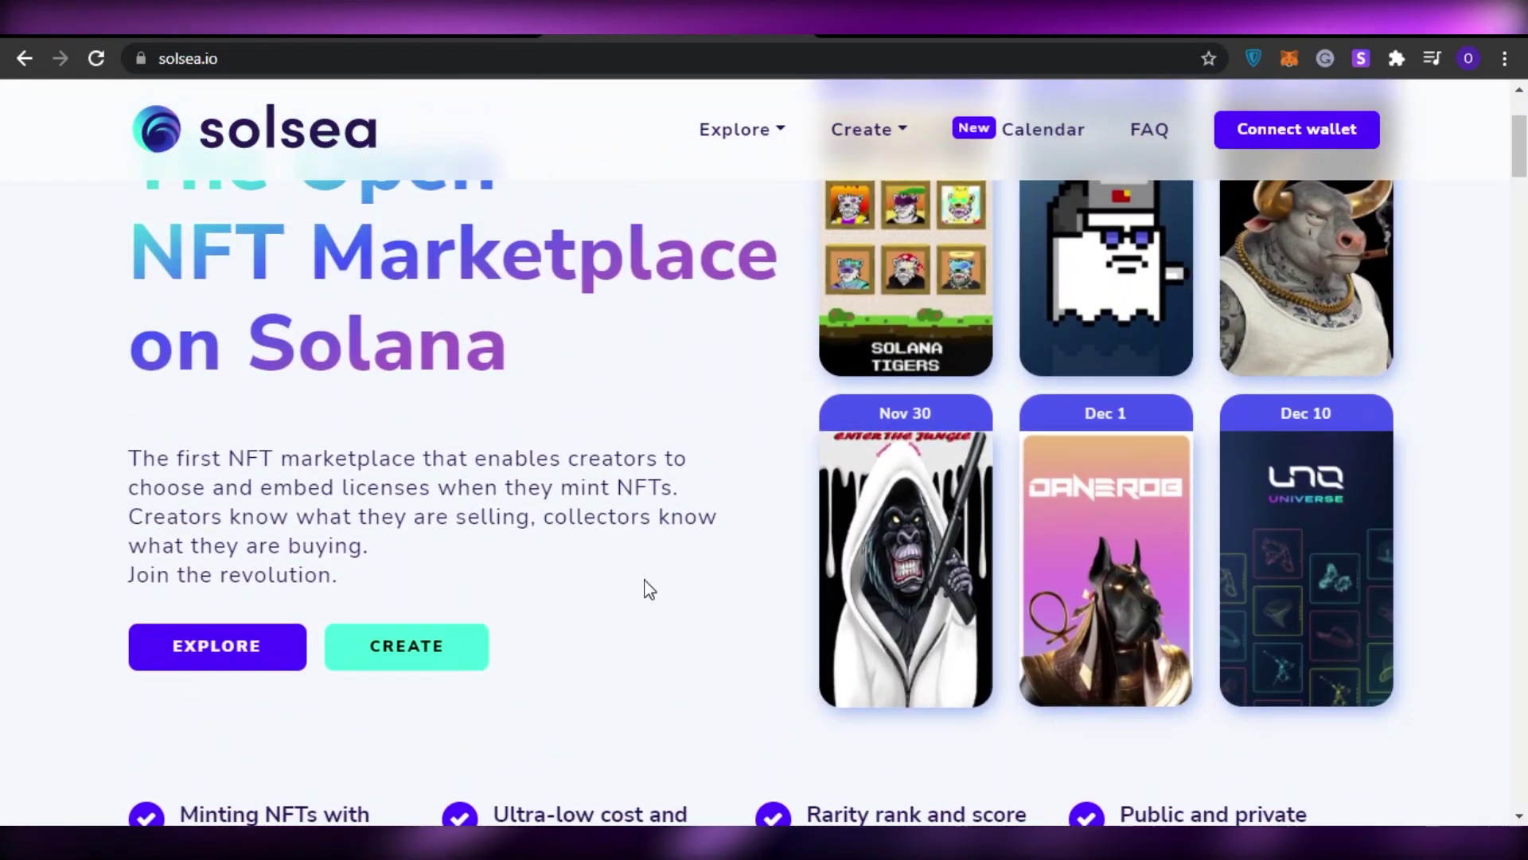
scroll(645, 587, "down", 7)
scroll(646, 589, "down", 15)
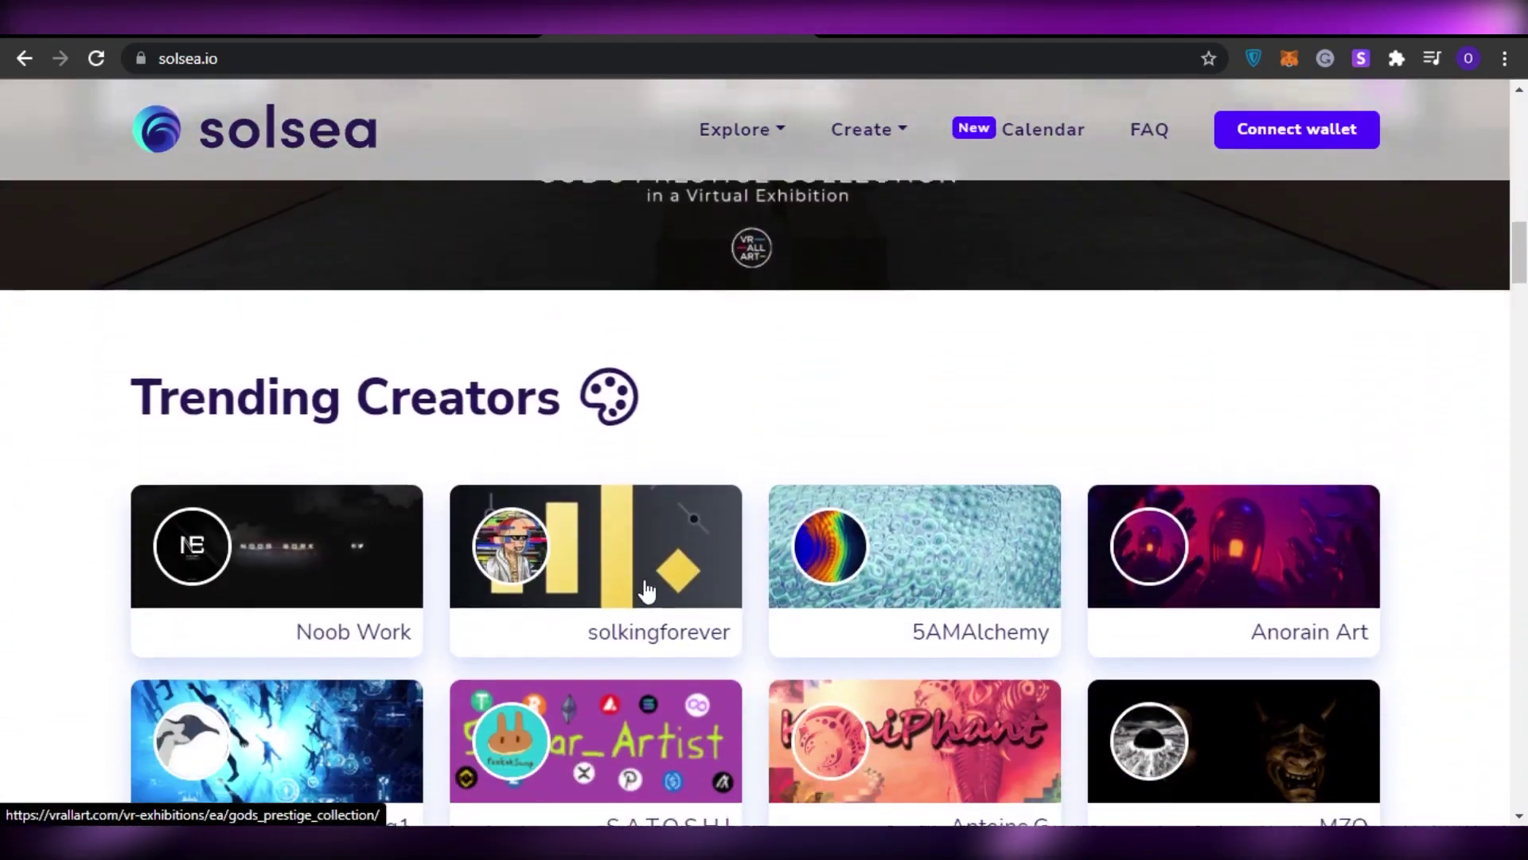
scroll(646, 589, "down", 16)
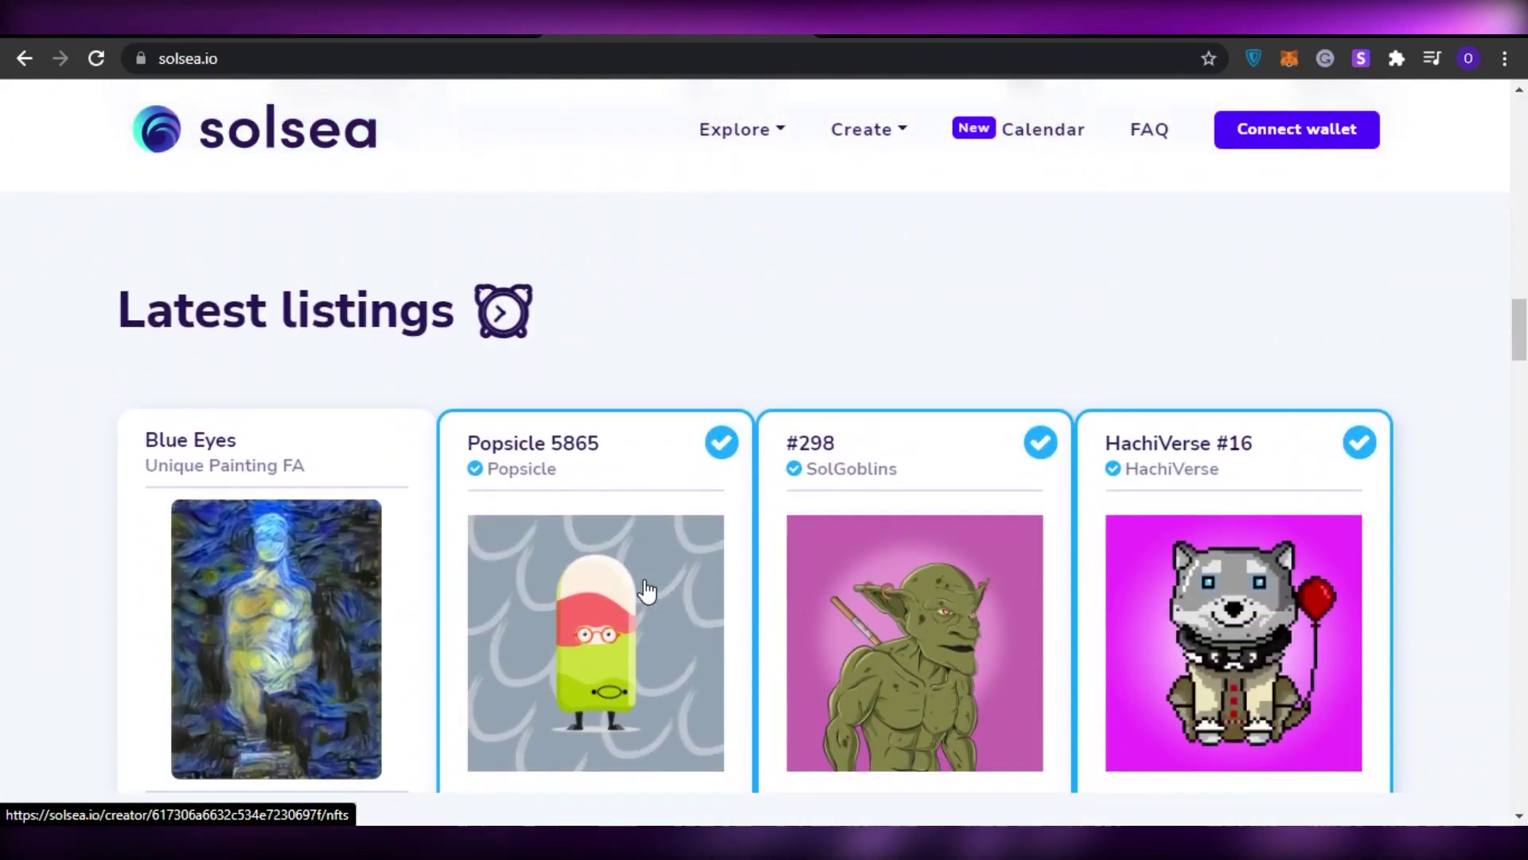
scroll(646, 589, "down", 20)
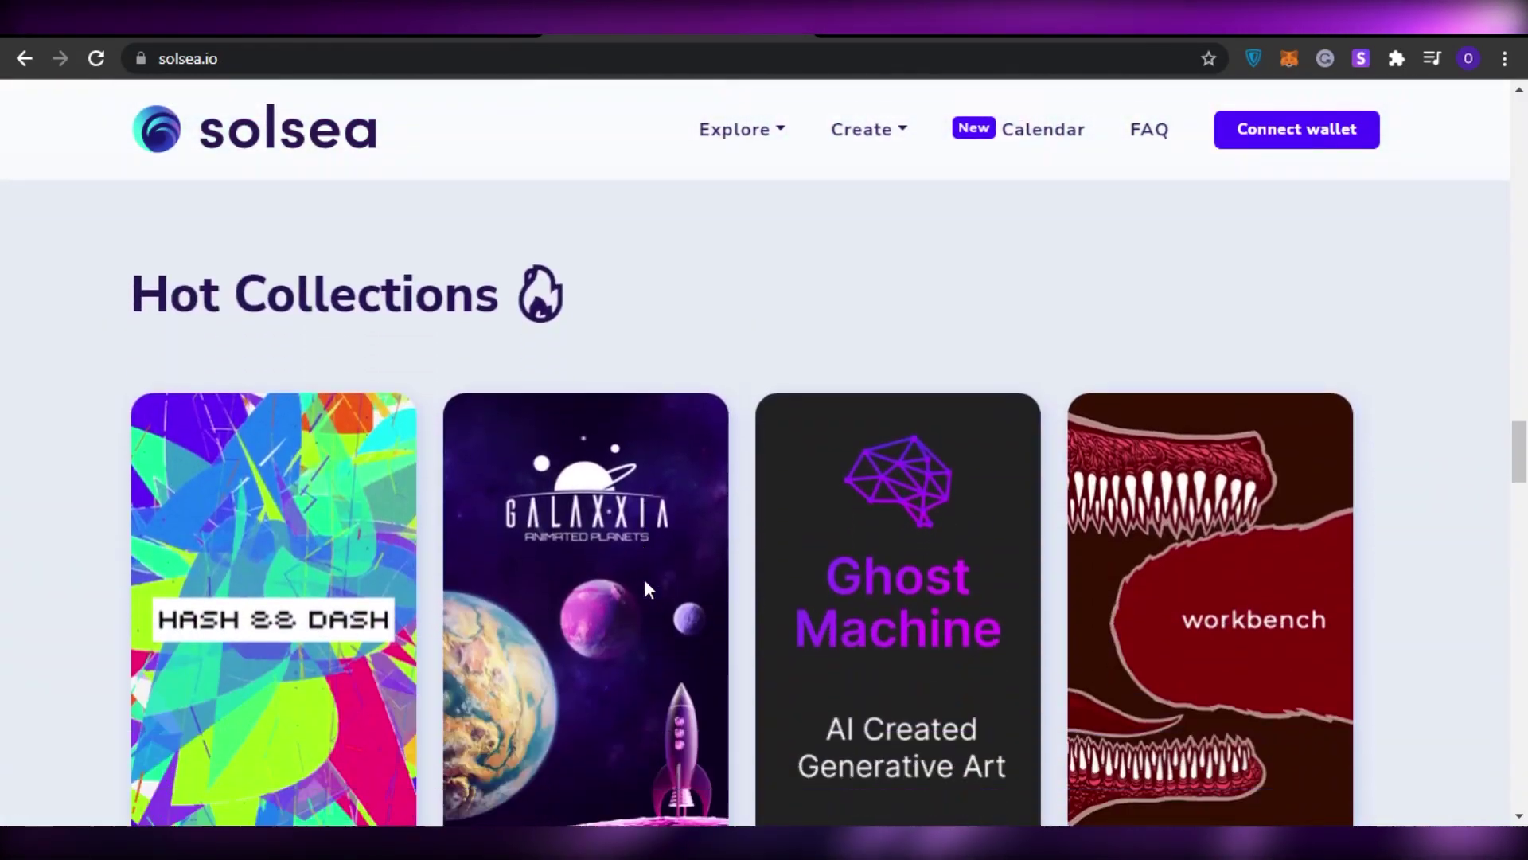
scroll(647, 589, "down", 18)
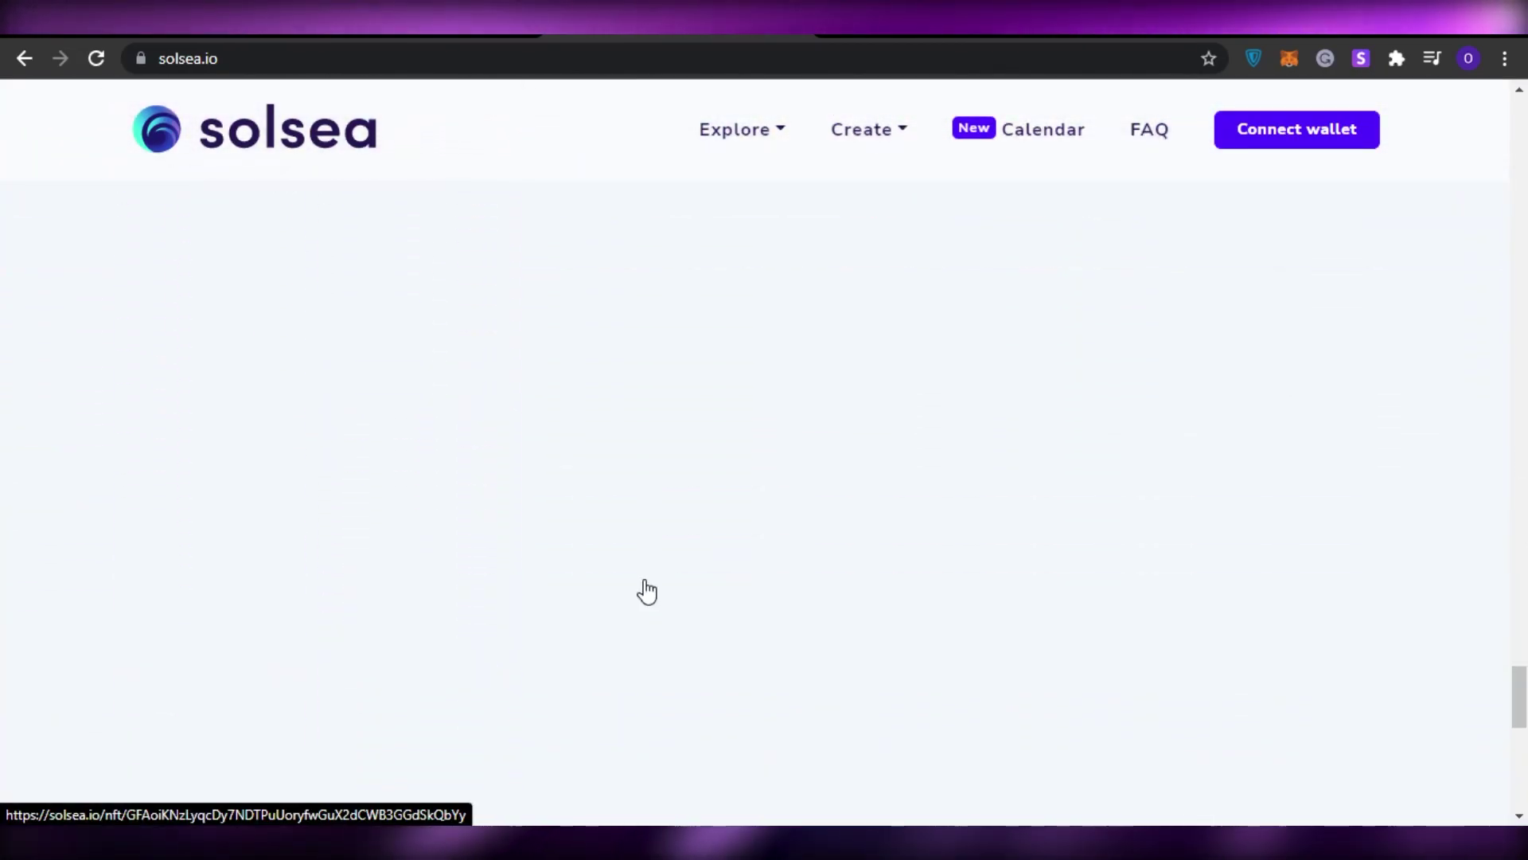
scroll(649, 589, "down", 7)
scroll(649, 589, "down", 4)
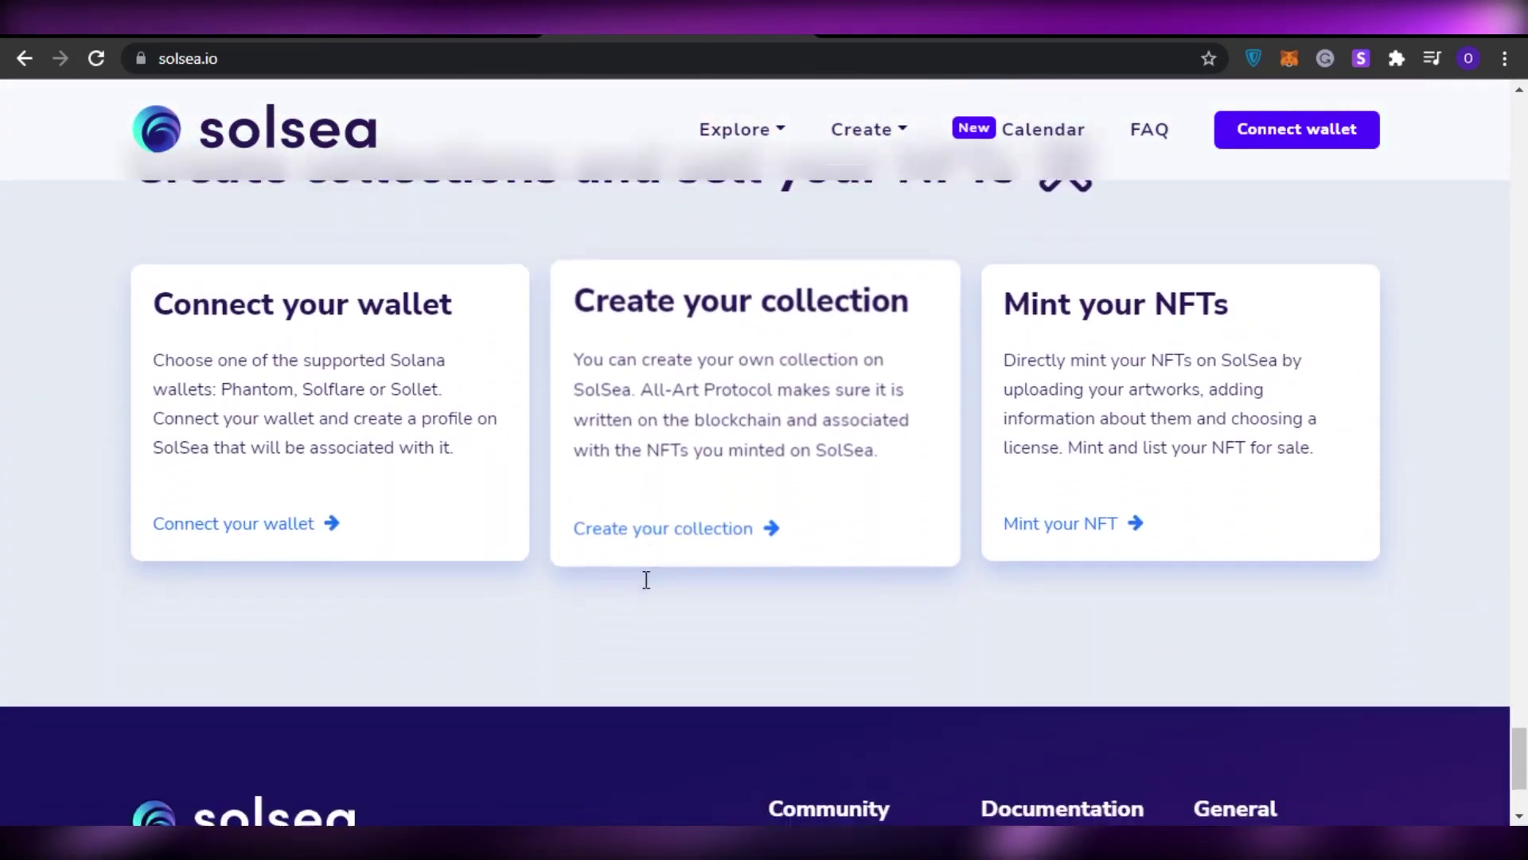
scroll(535, 754, "up", 2)
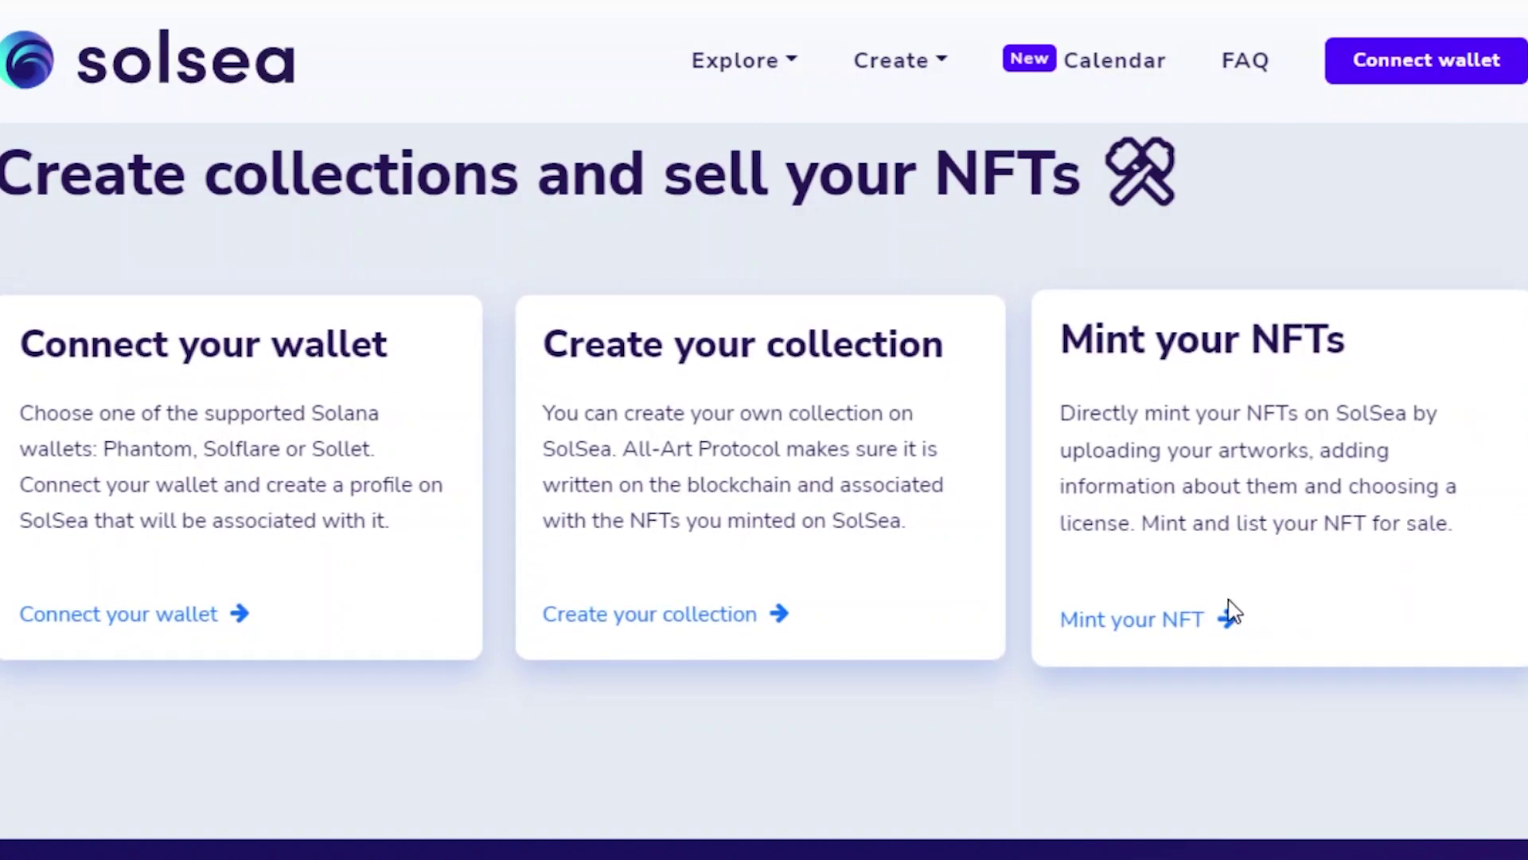
scroll(1219, 603, "up", 1)
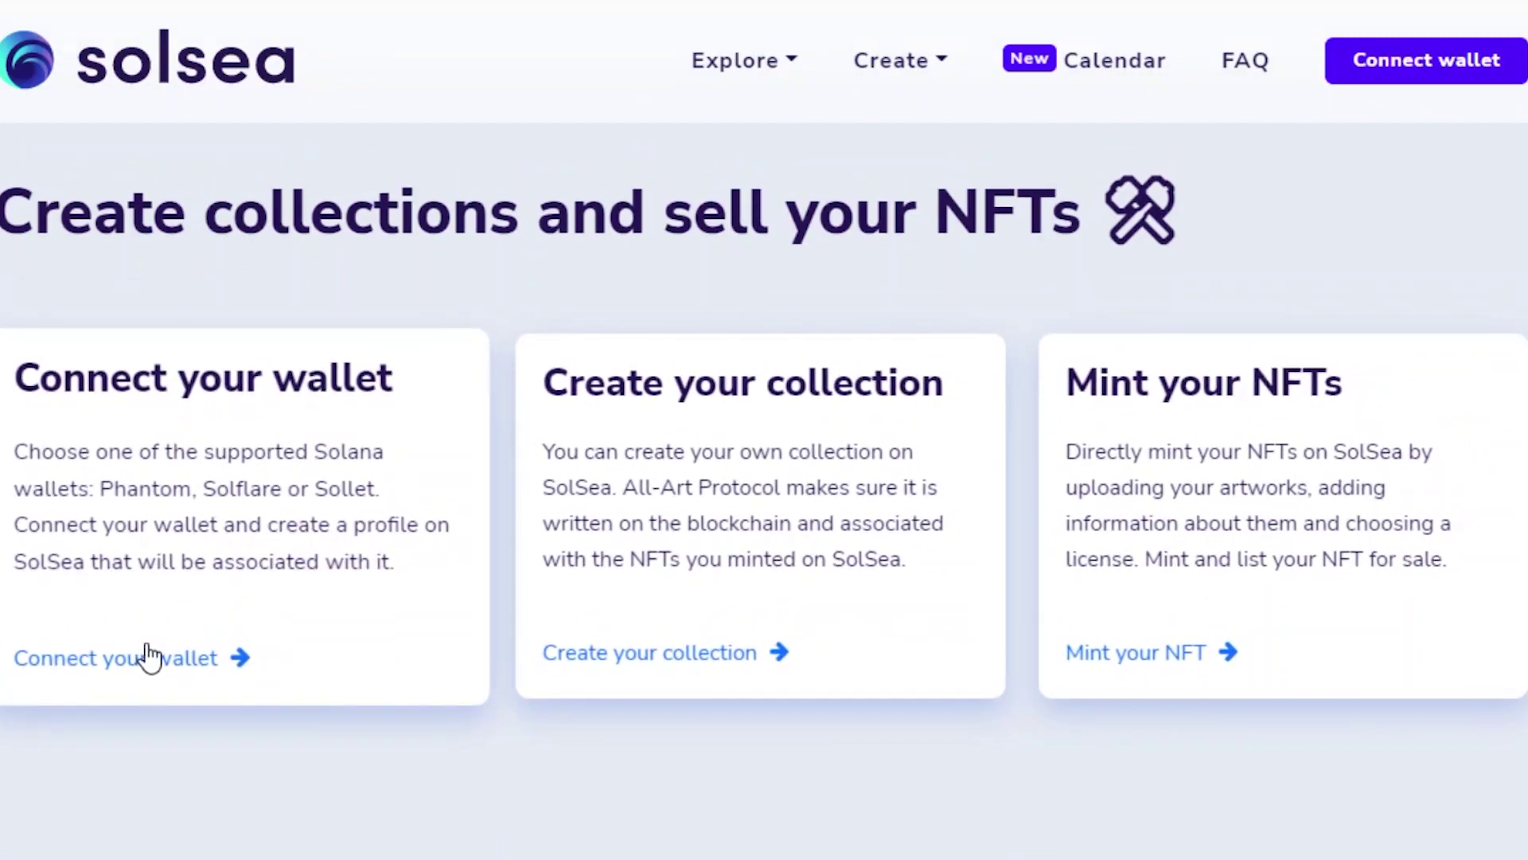
- Choose Phantom as the wallet to connect to SolSea and add the Phantom extension to Chrome
left_click(146, 653)
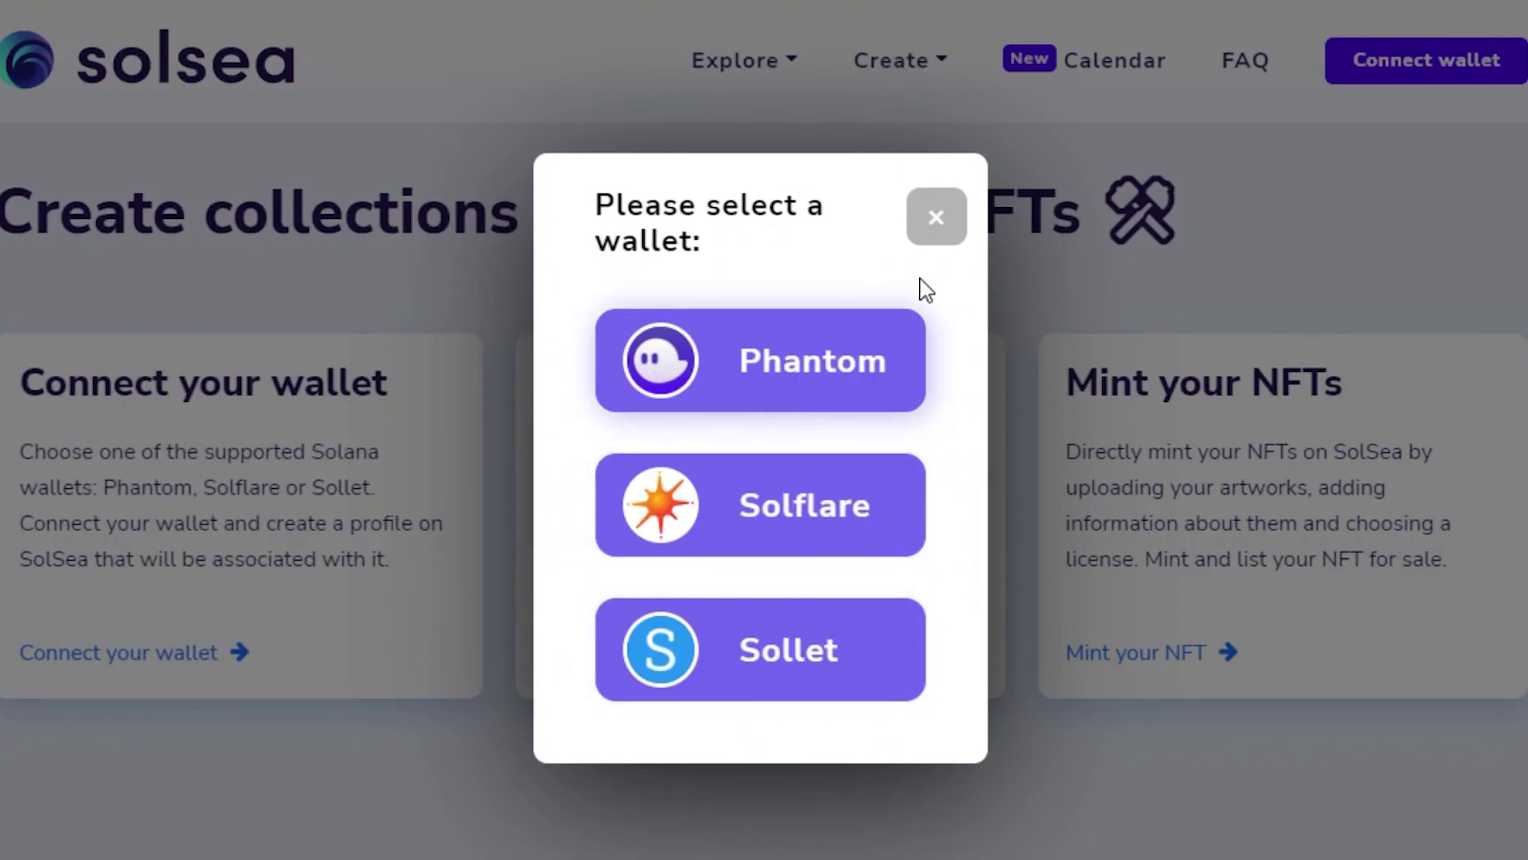
left_click(740, 398)
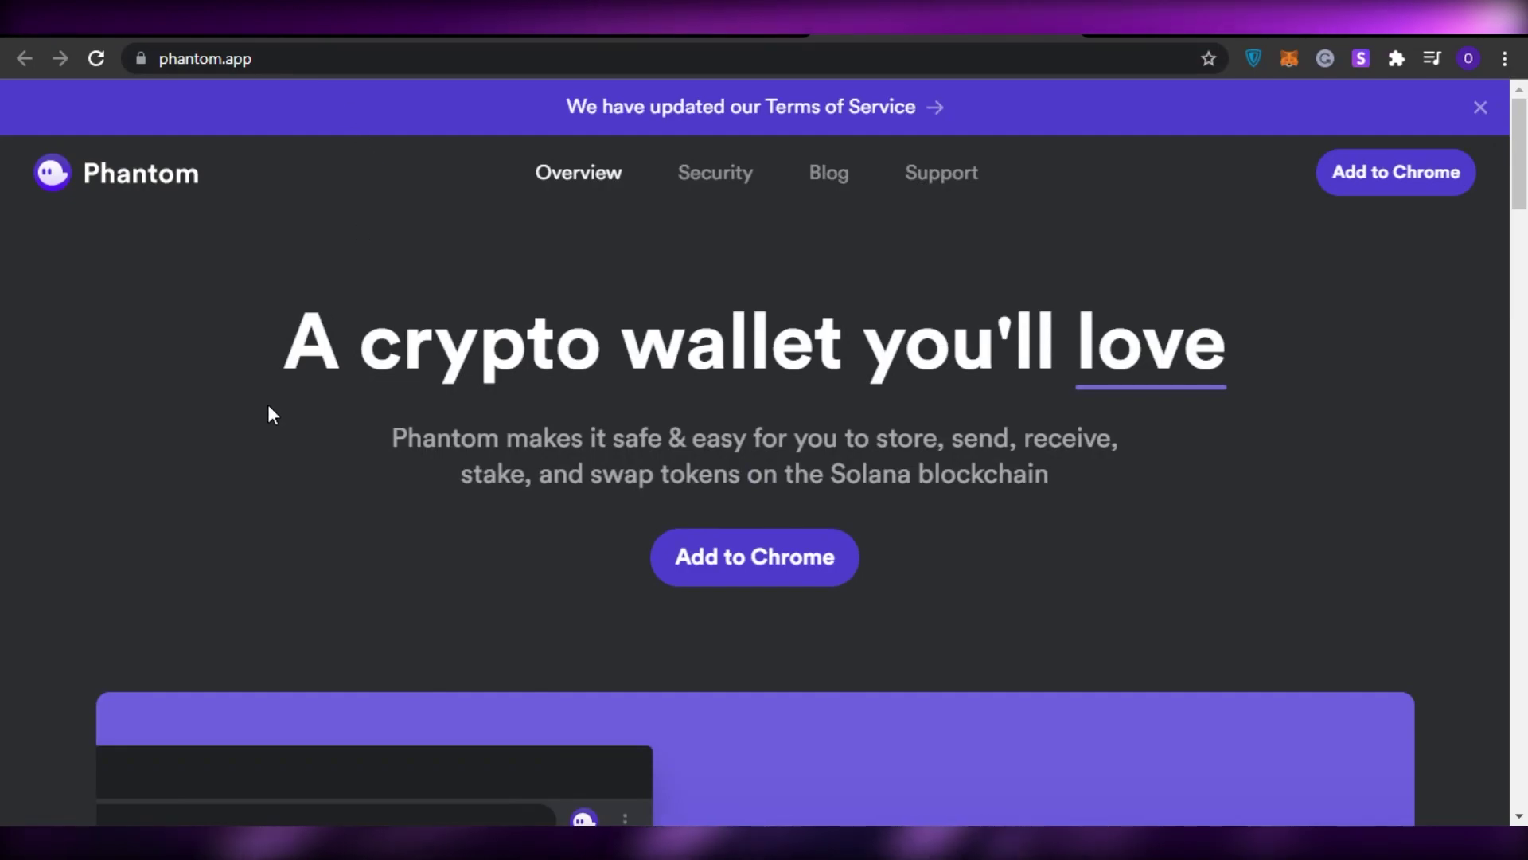
scroll(696, 493, "down", 1)
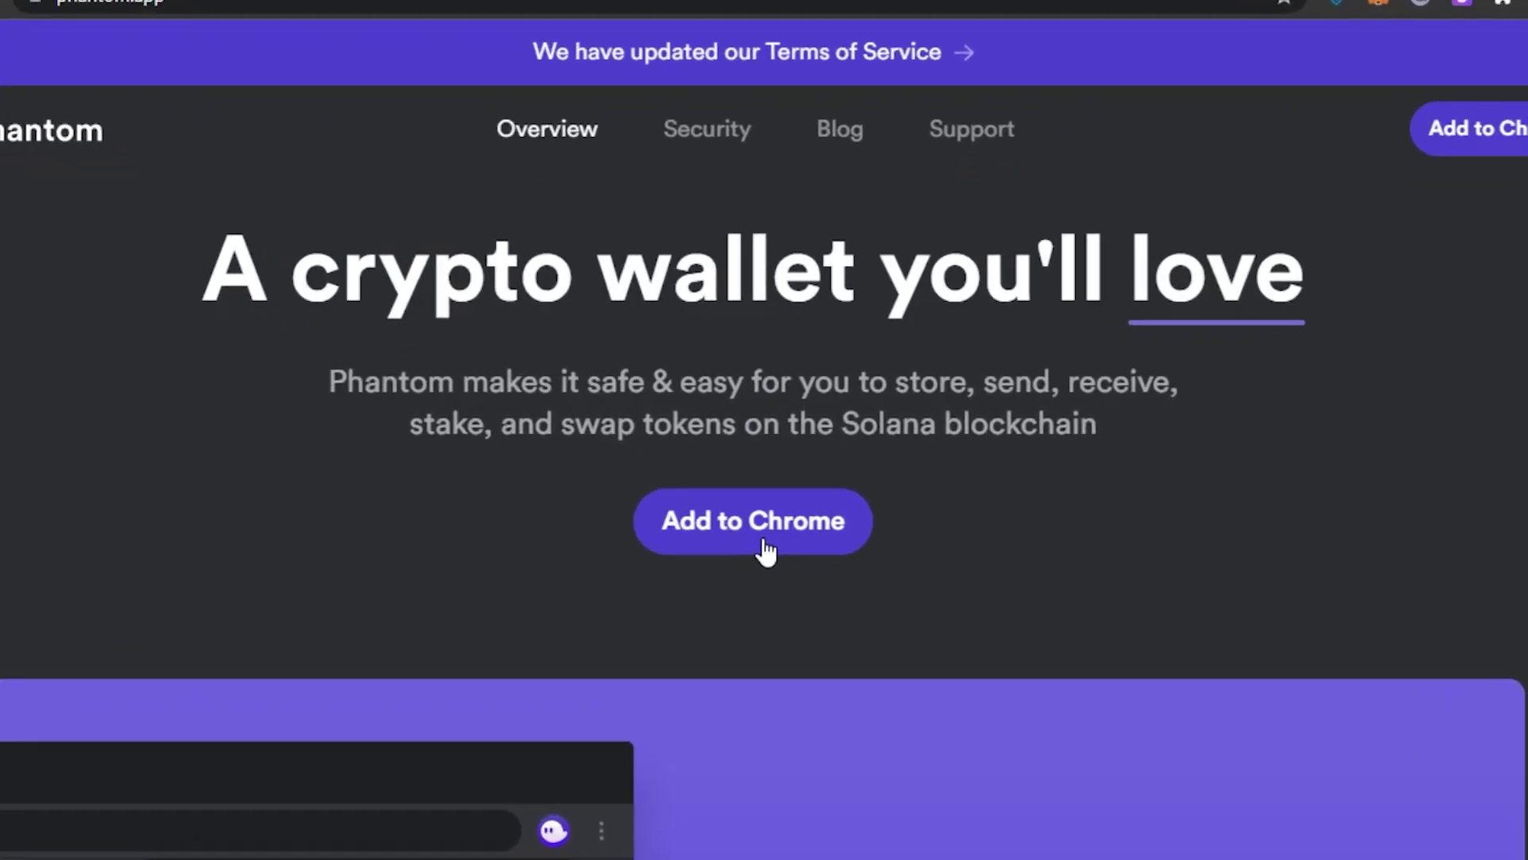
left_click(766, 531)
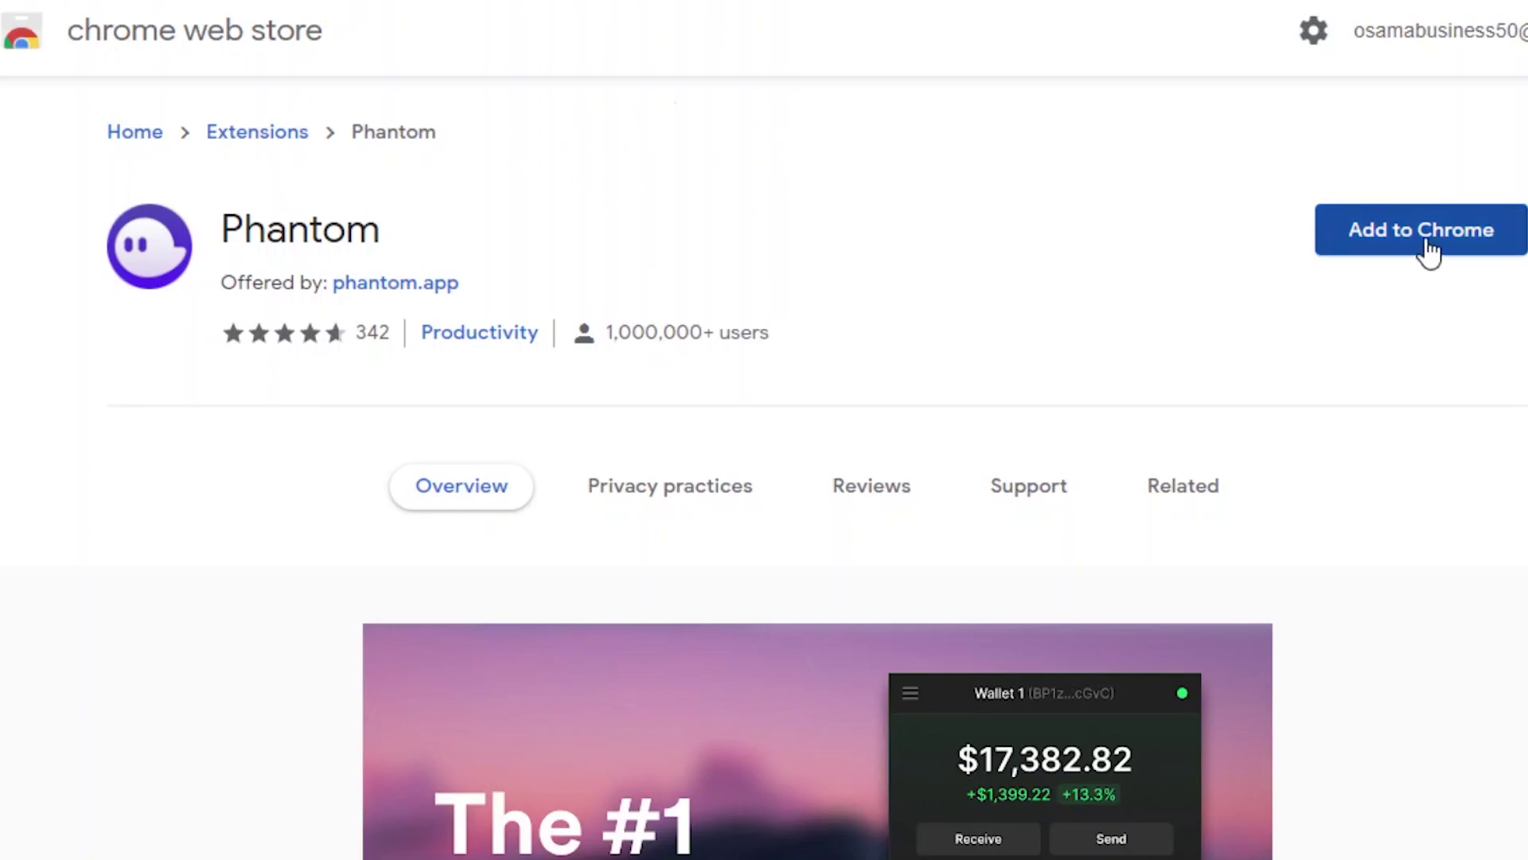
left_click(1346, 266)
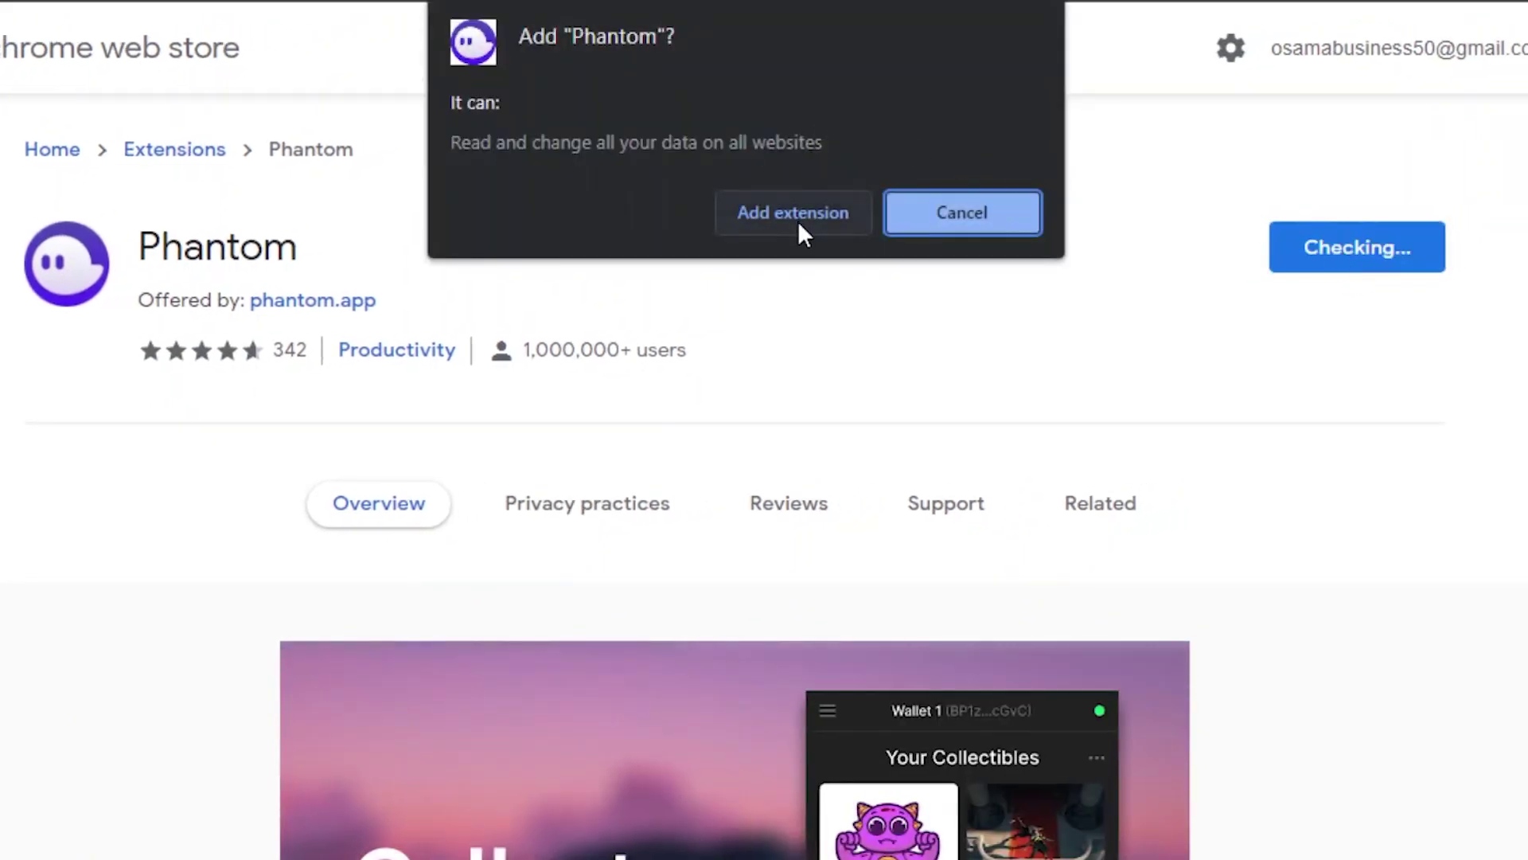
left_click(795, 215)
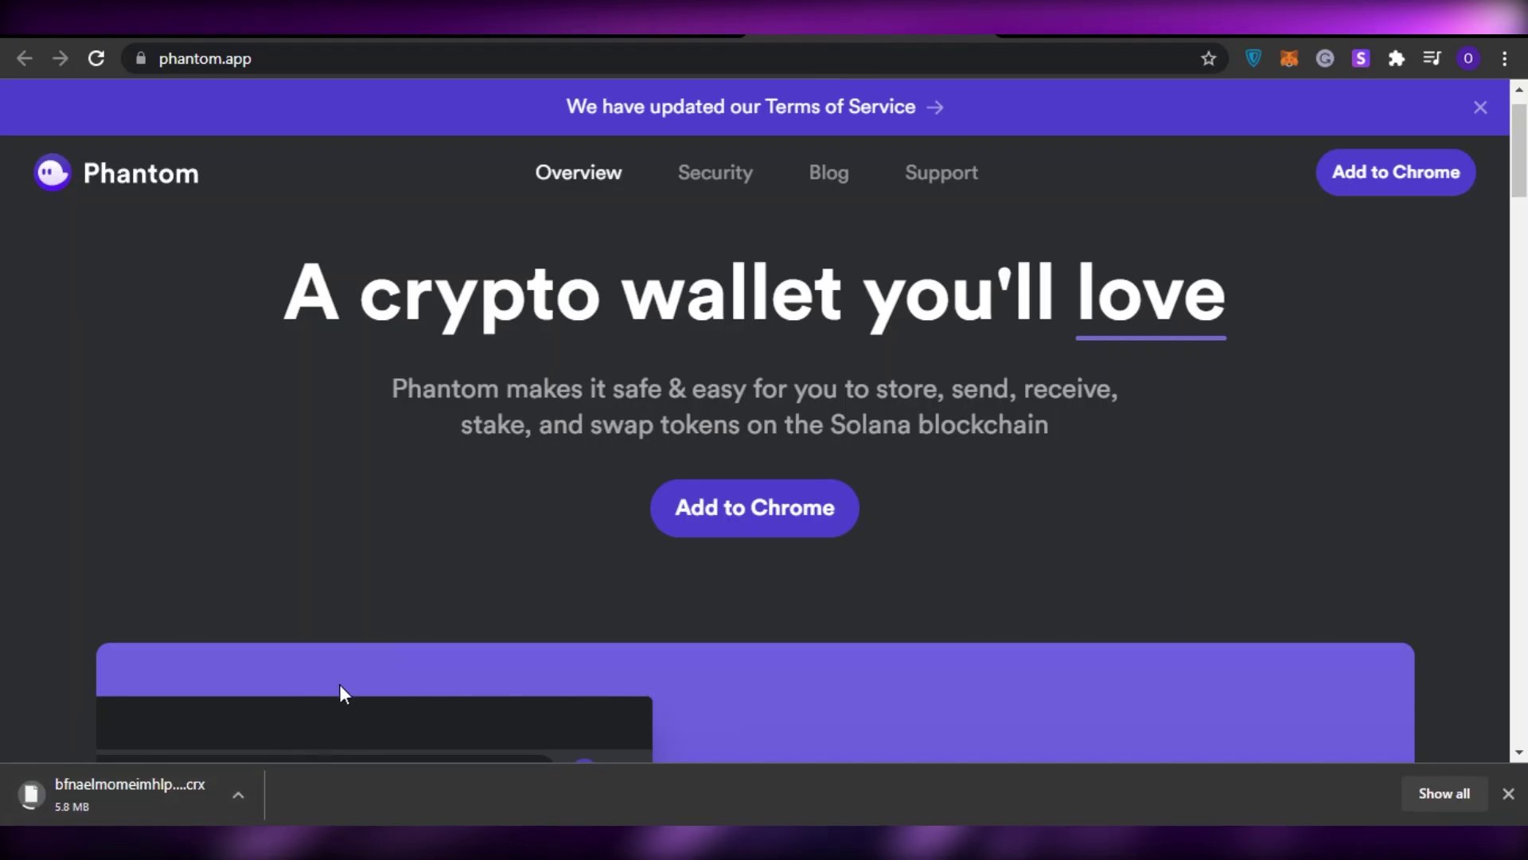
- Look through the Phantom website's overview page, including its wallet features and user testimonials
scroll(609, 504, "down", 6)
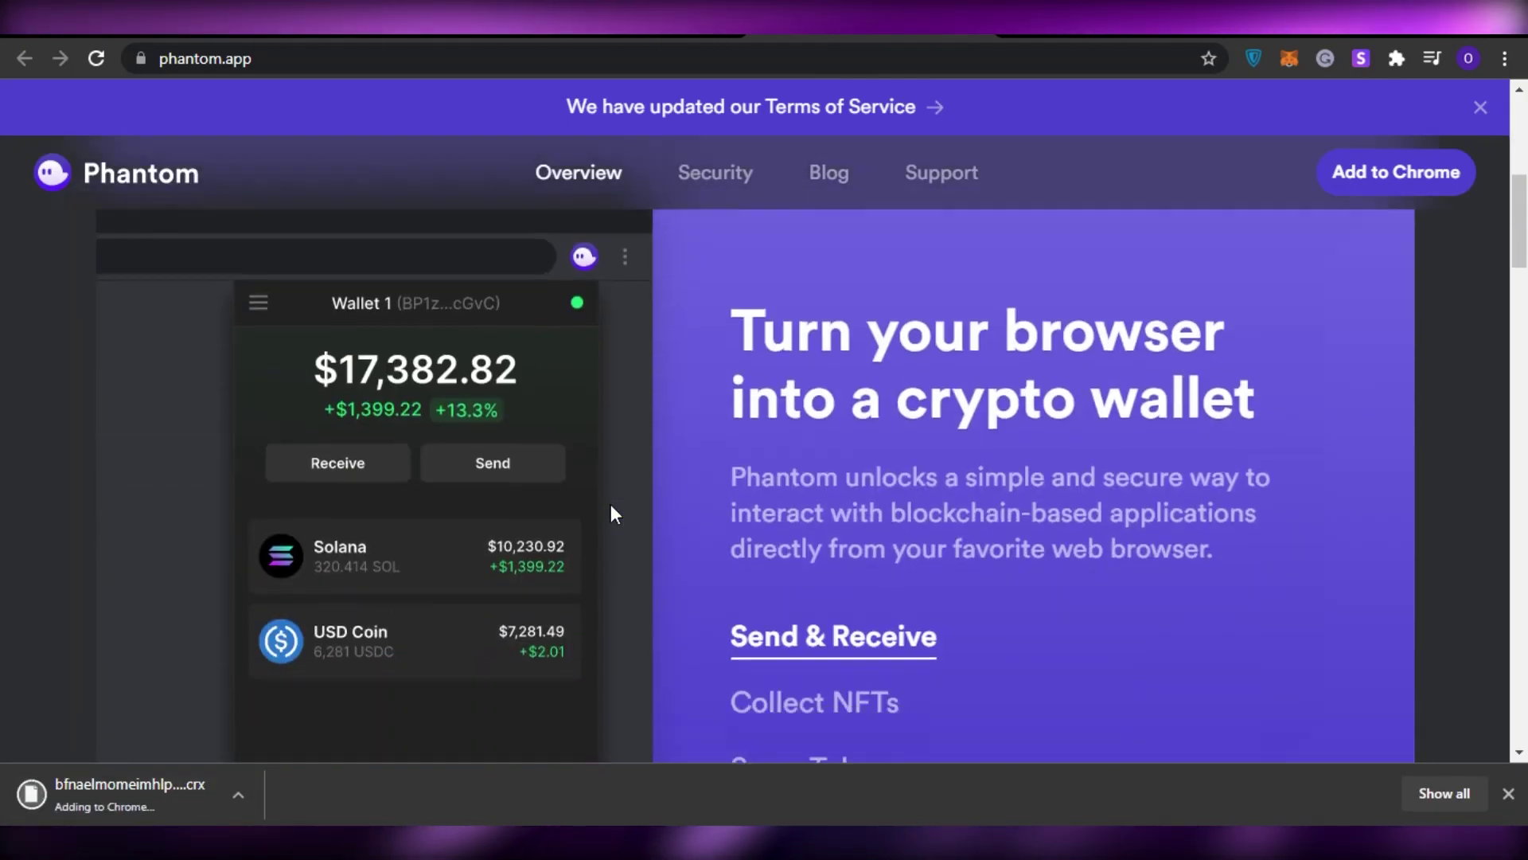
scroll(609, 504, "down", 15)
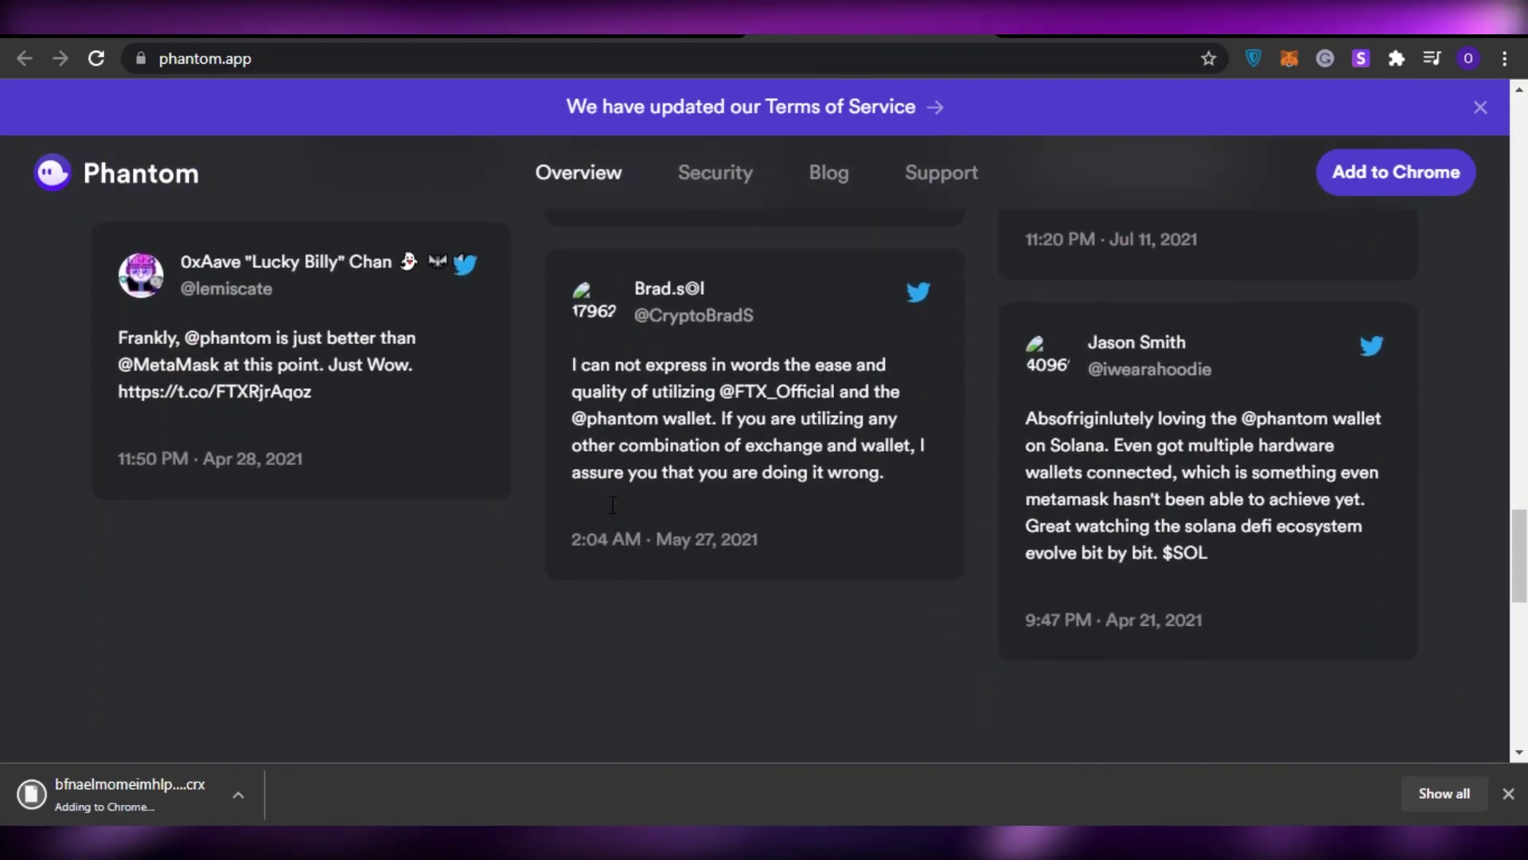
scroll(613, 504, "up", 12)
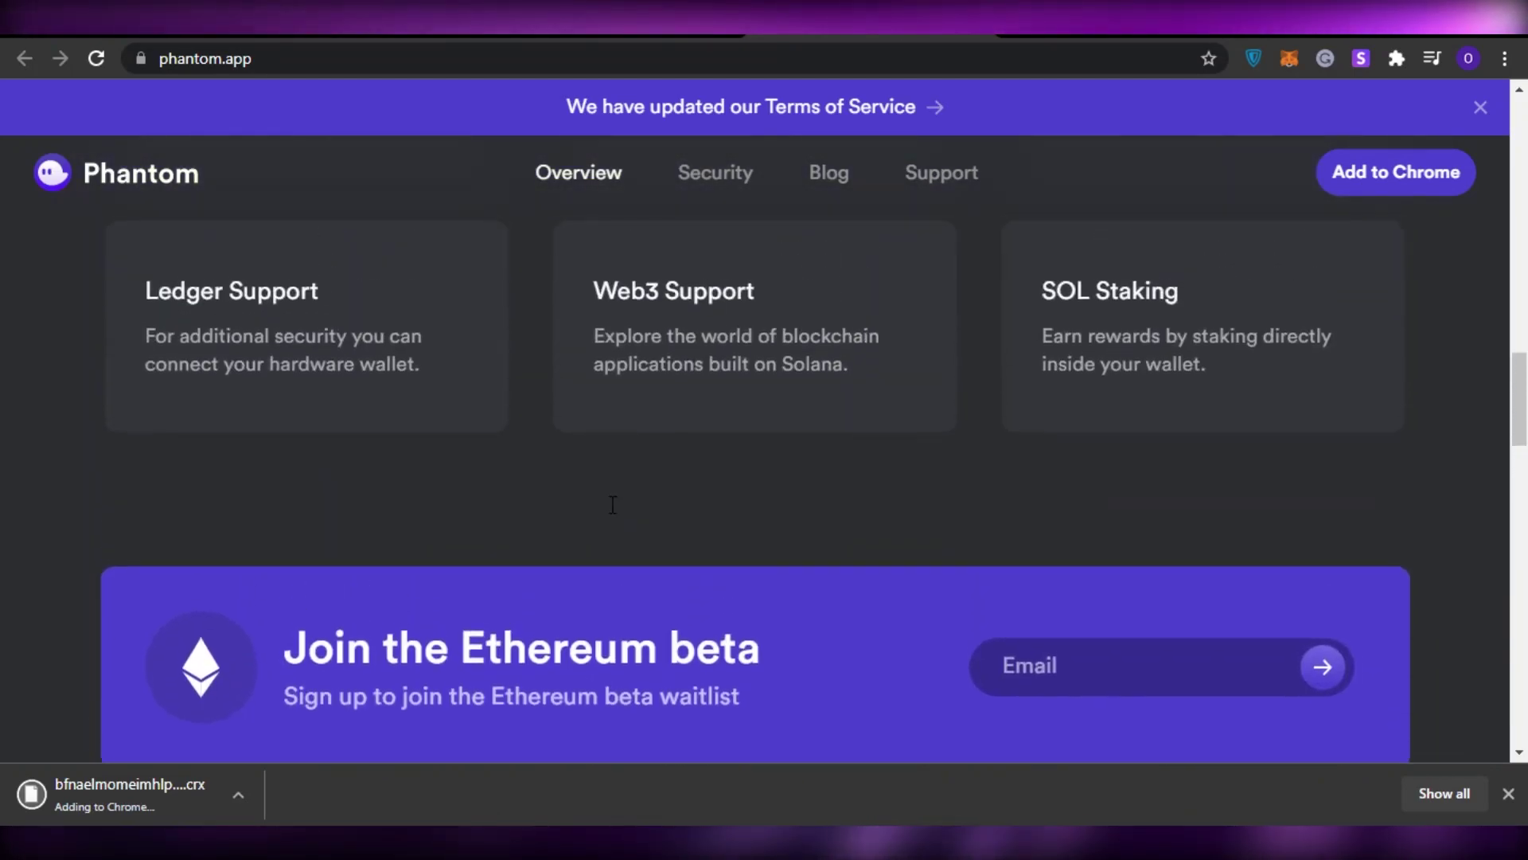
scroll(613, 504, "up", 15)
scroll(612, 514, "down", 4)
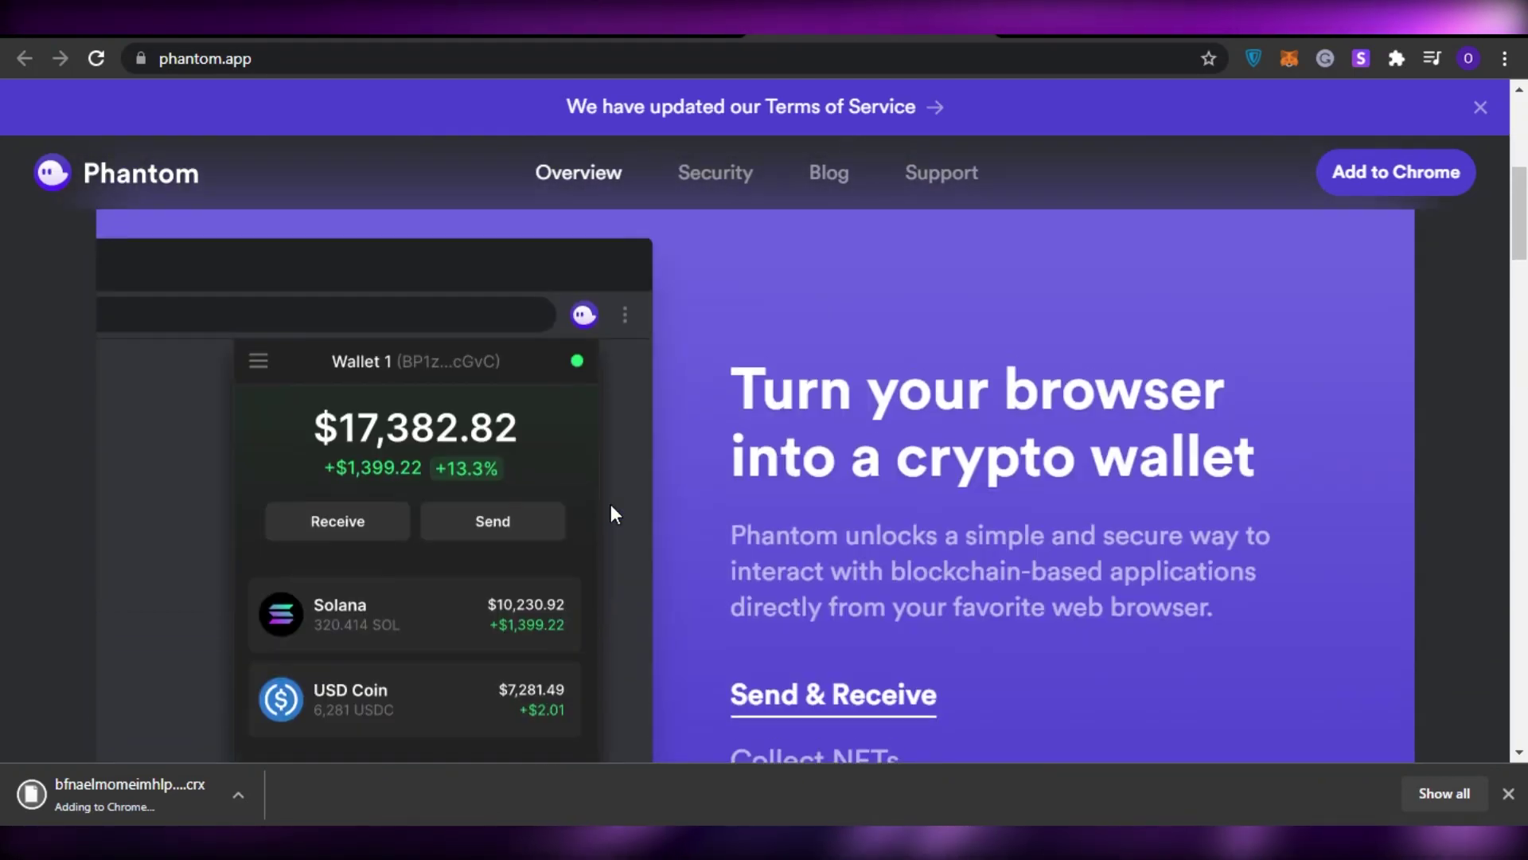
scroll(613, 513, "down", 2)
scroll(613, 513, "up", 3)
scroll(613, 513, "down", 2)
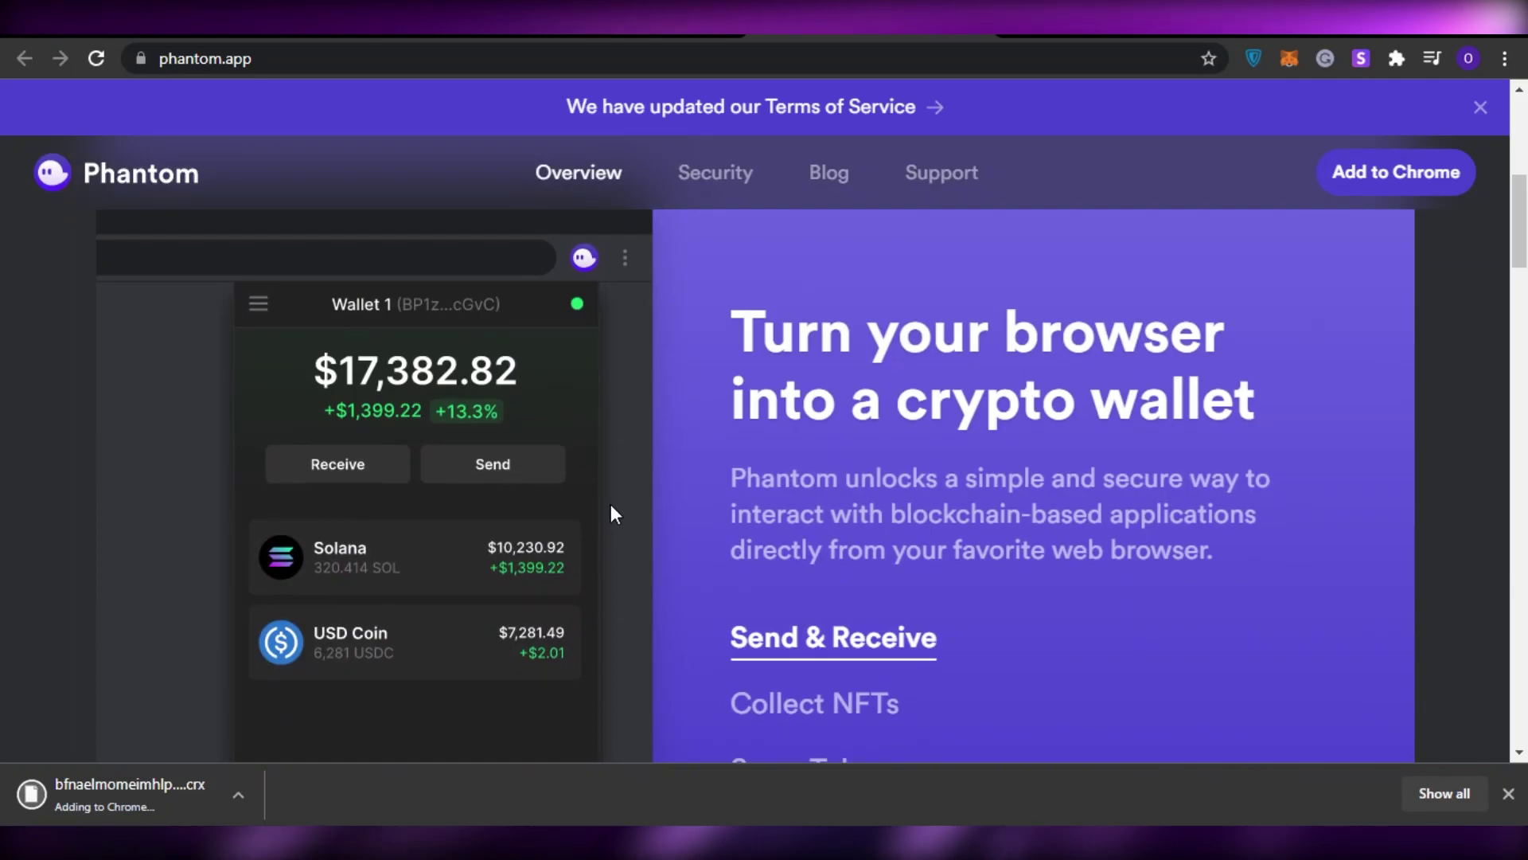
scroll(611, 510, "down", 1)
scroll(613, 512, "up", 5)
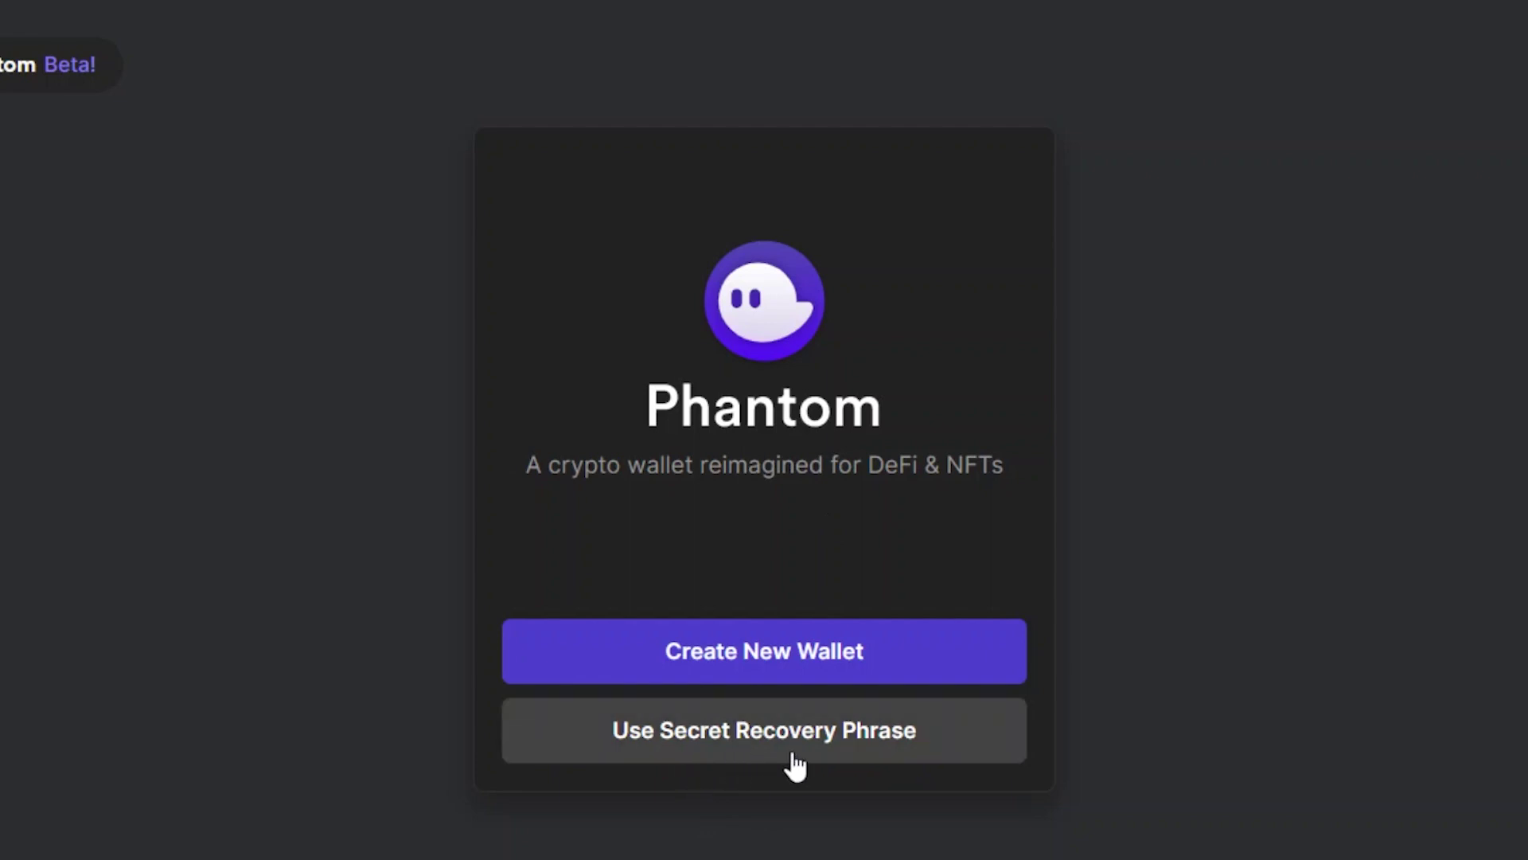
- Create a new Phantom wallet and acknowledge that its secret recovery phrase has been saved
left_click(734, 658)
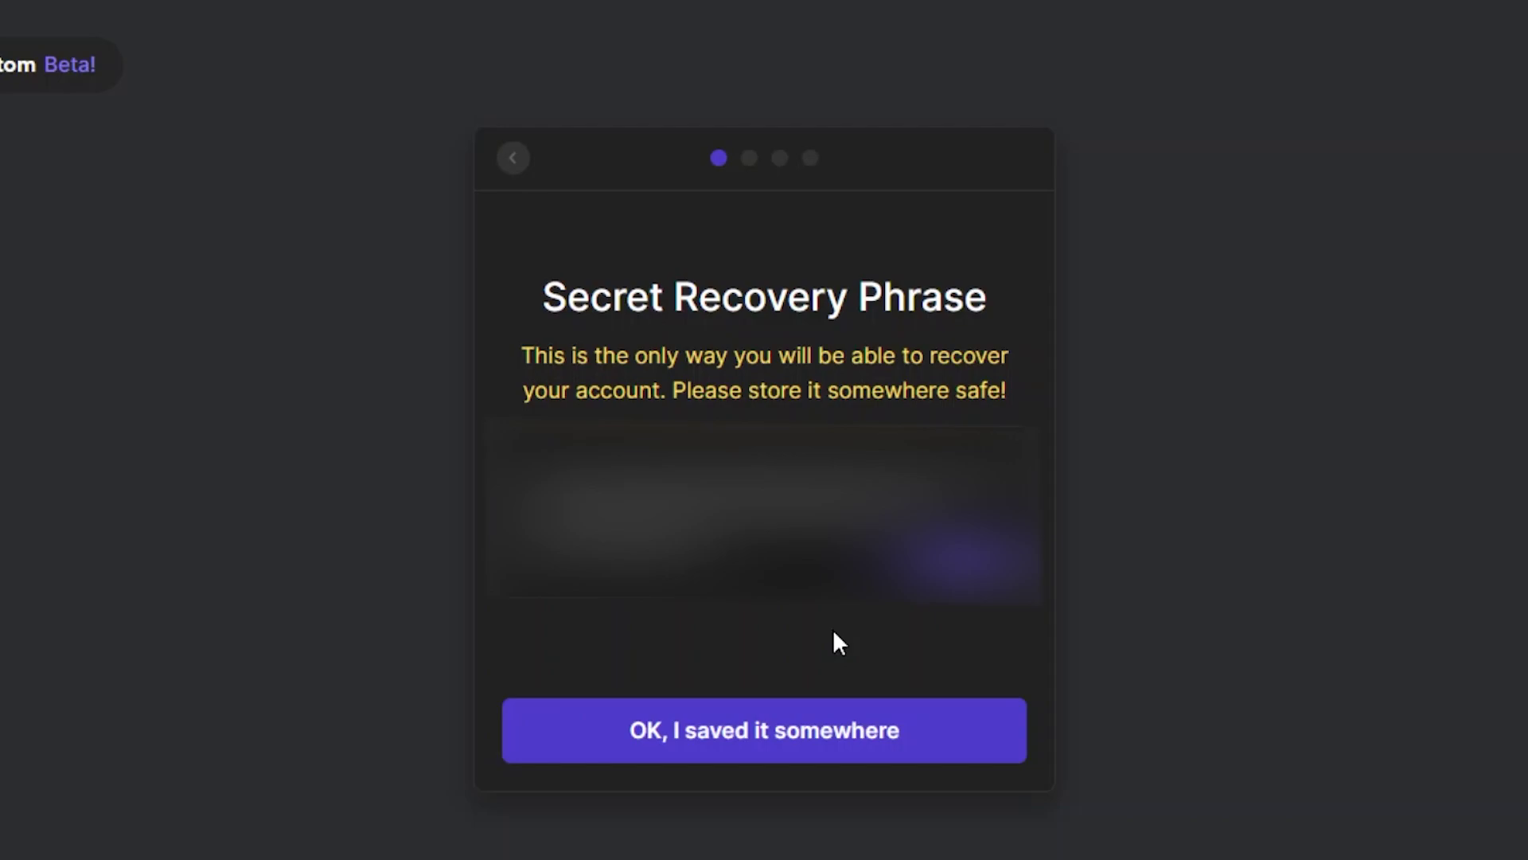
left_click(687, 728)
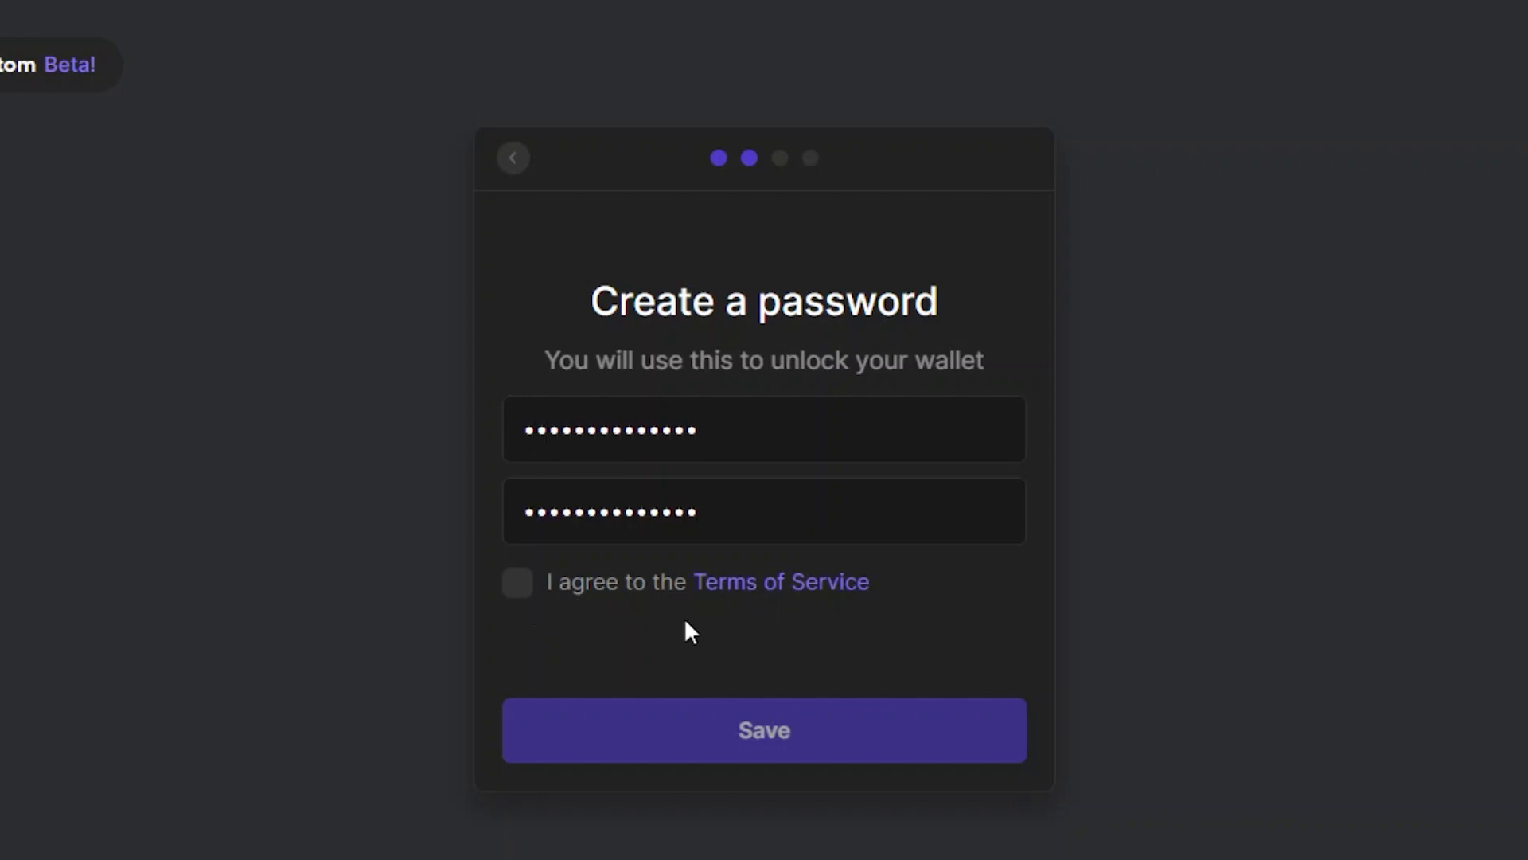
- Save the wallet password with the Terms of Service accepted, and finish the Phantom wallet setup
key("Tab")
key("space")
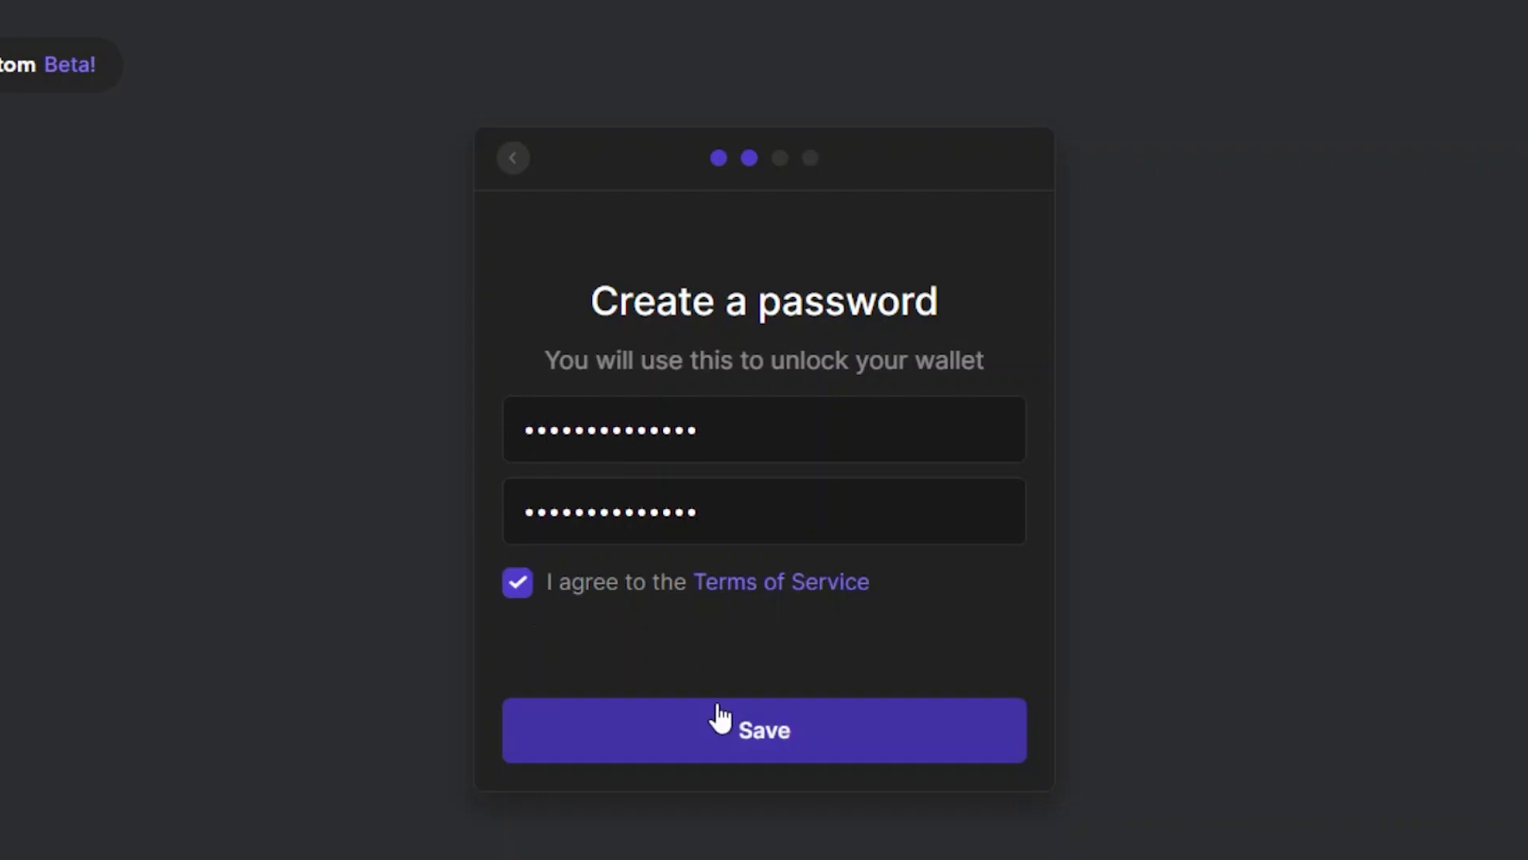
left_click(726, 733)
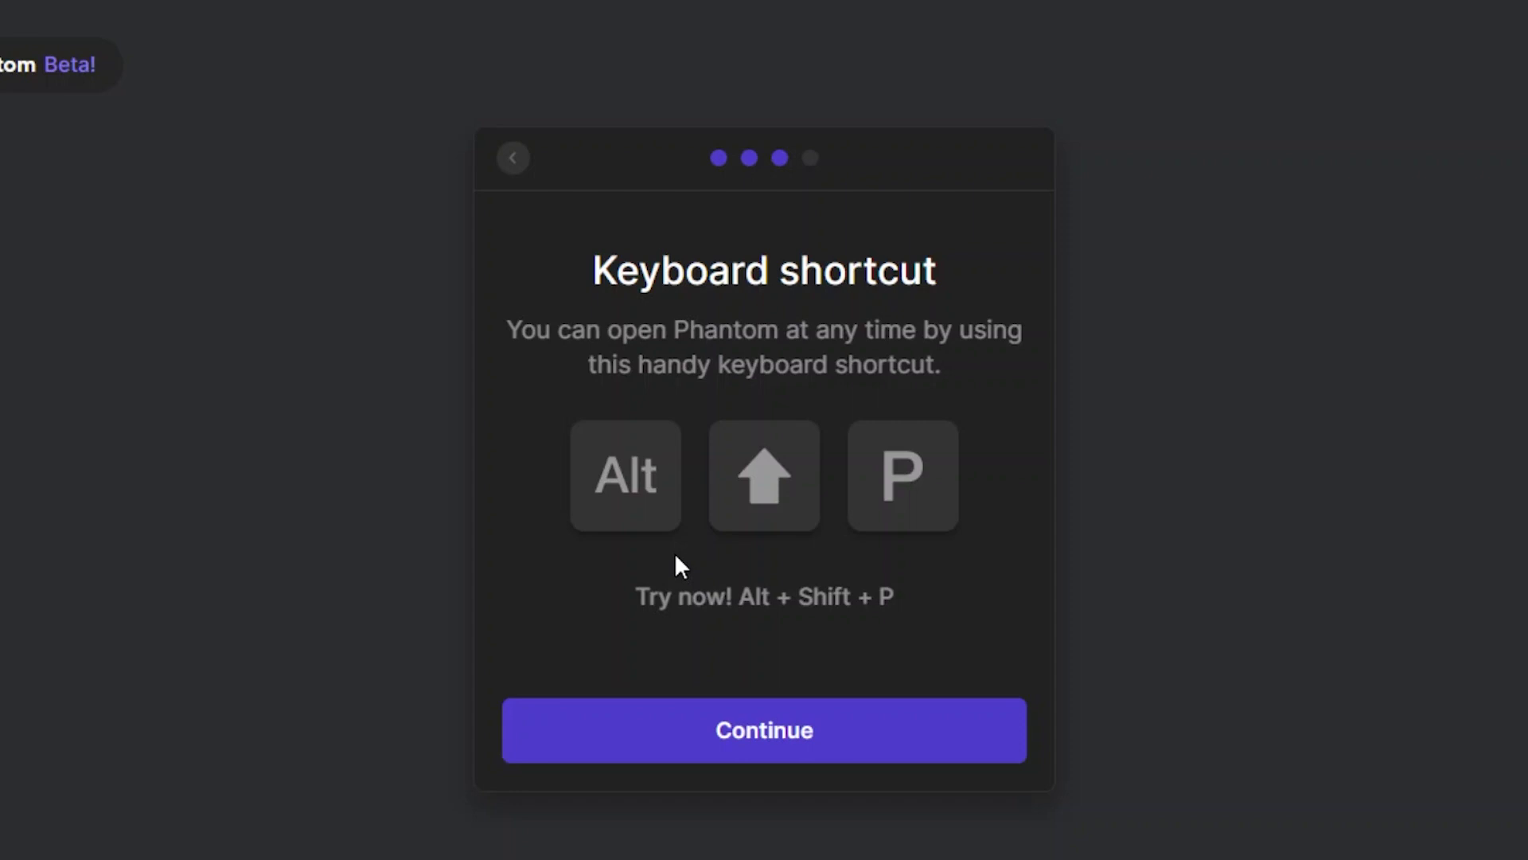
left_click(797, 726)
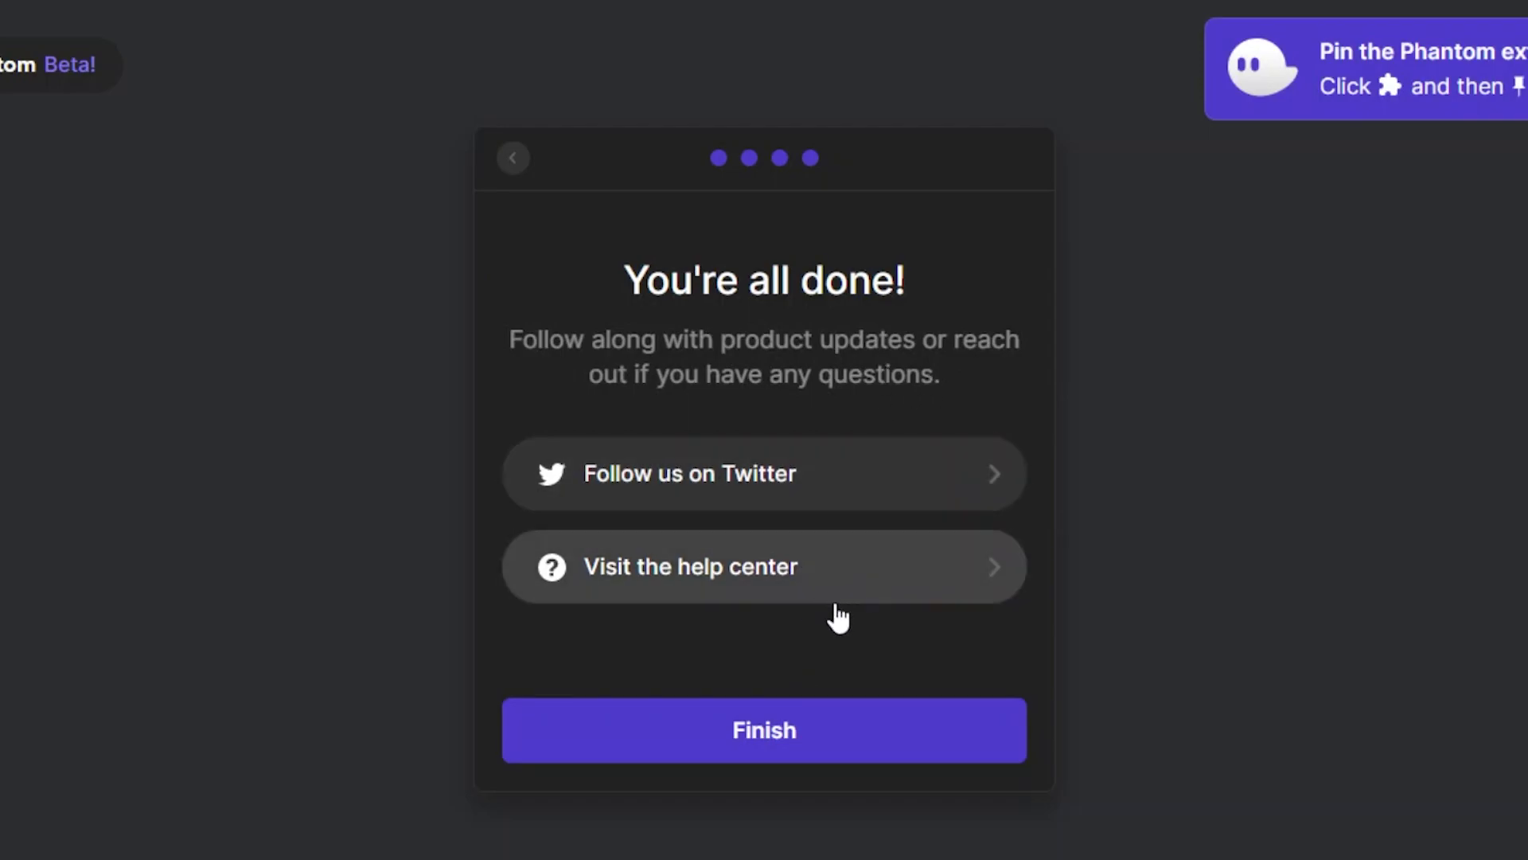
left_click(814, 745)
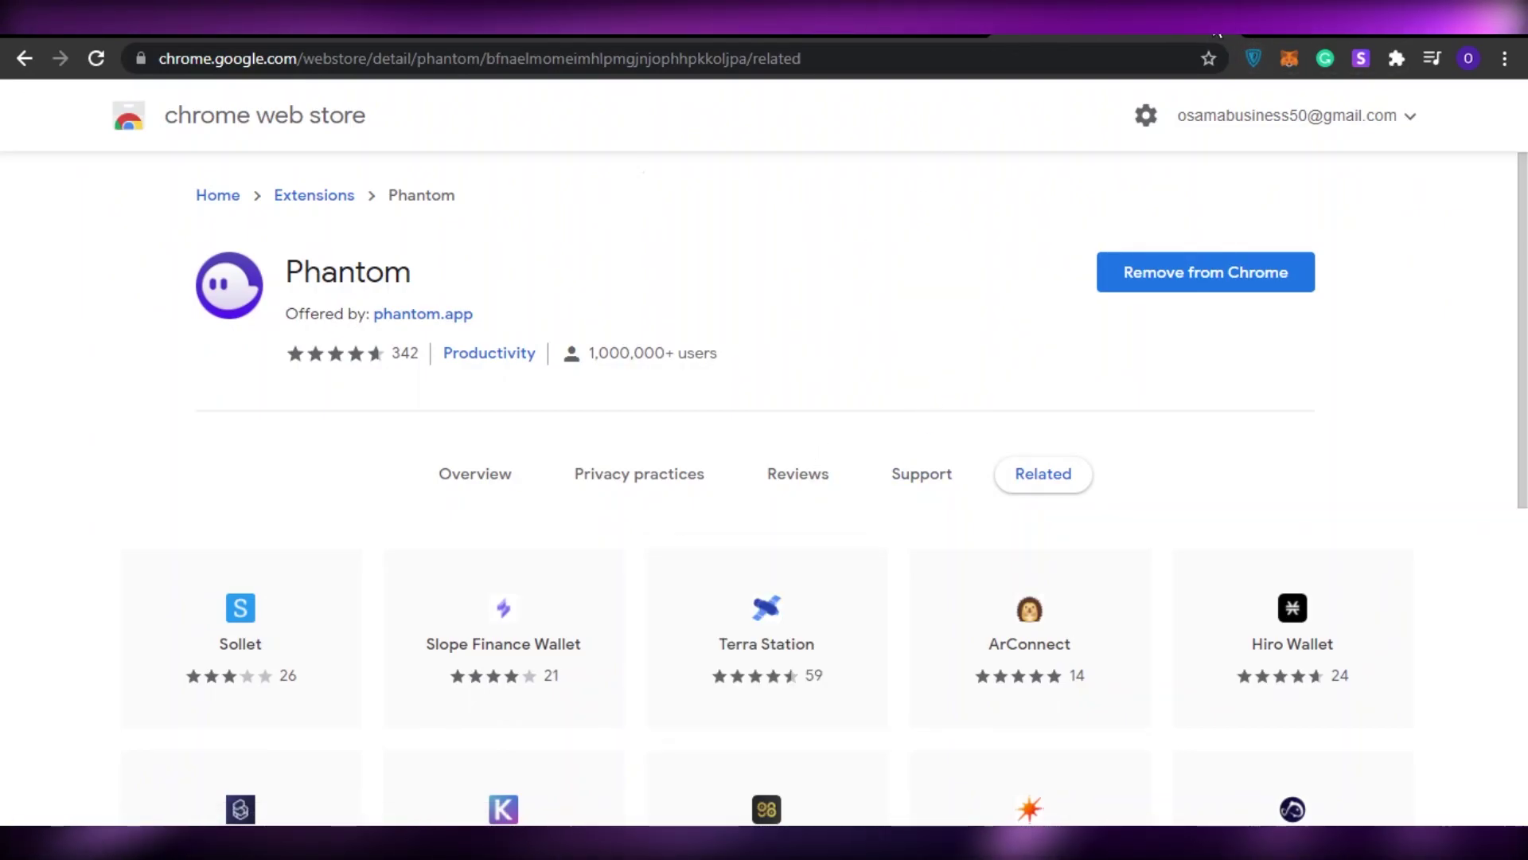
- Pin the Phantom extension in Chrome and view its wallet
left_click(1398, 60)
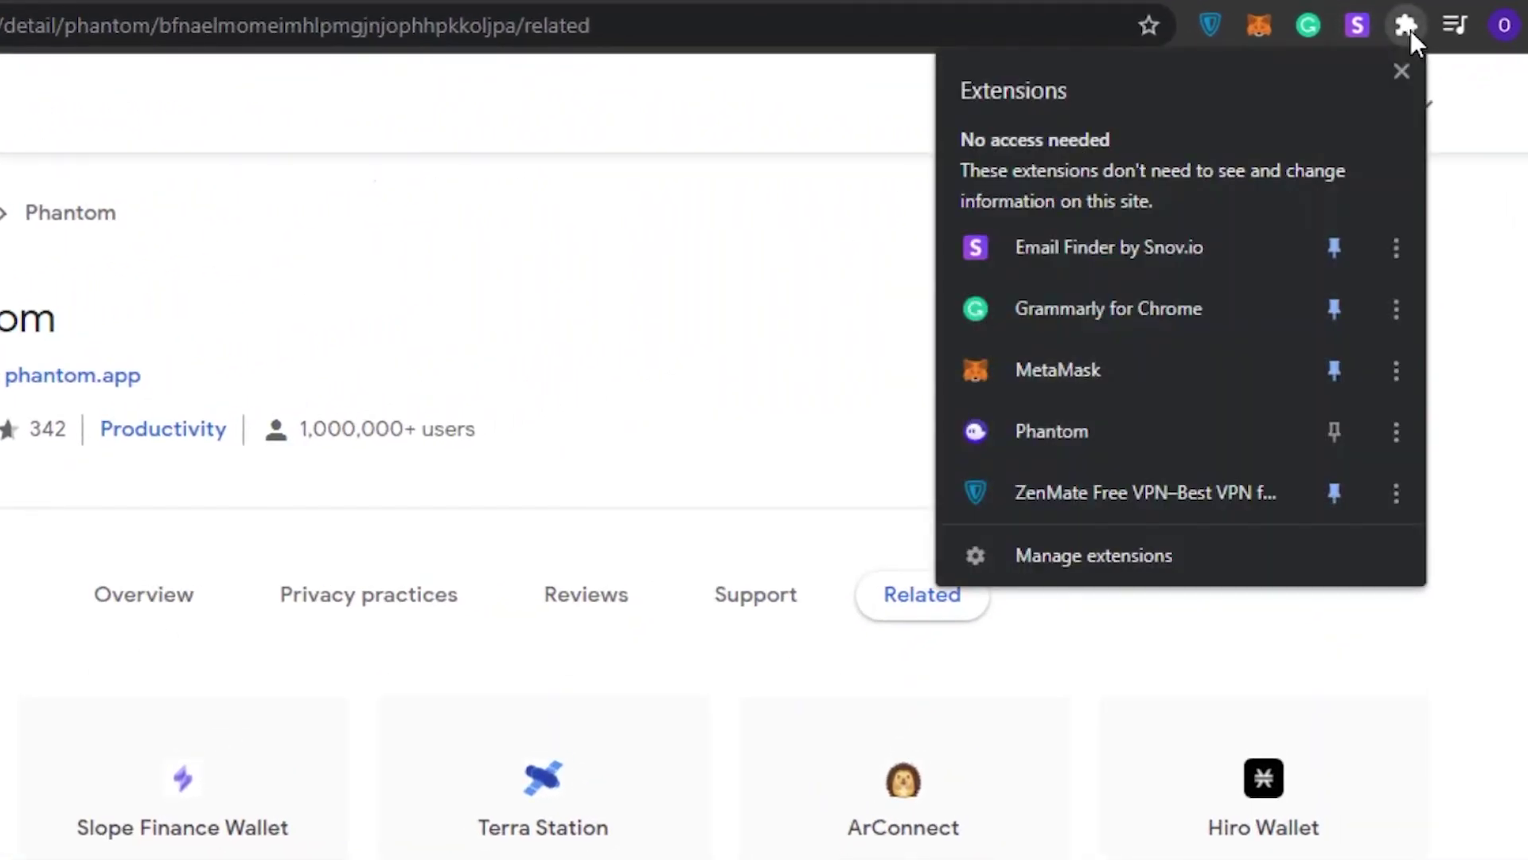
left_click(1335, 432)
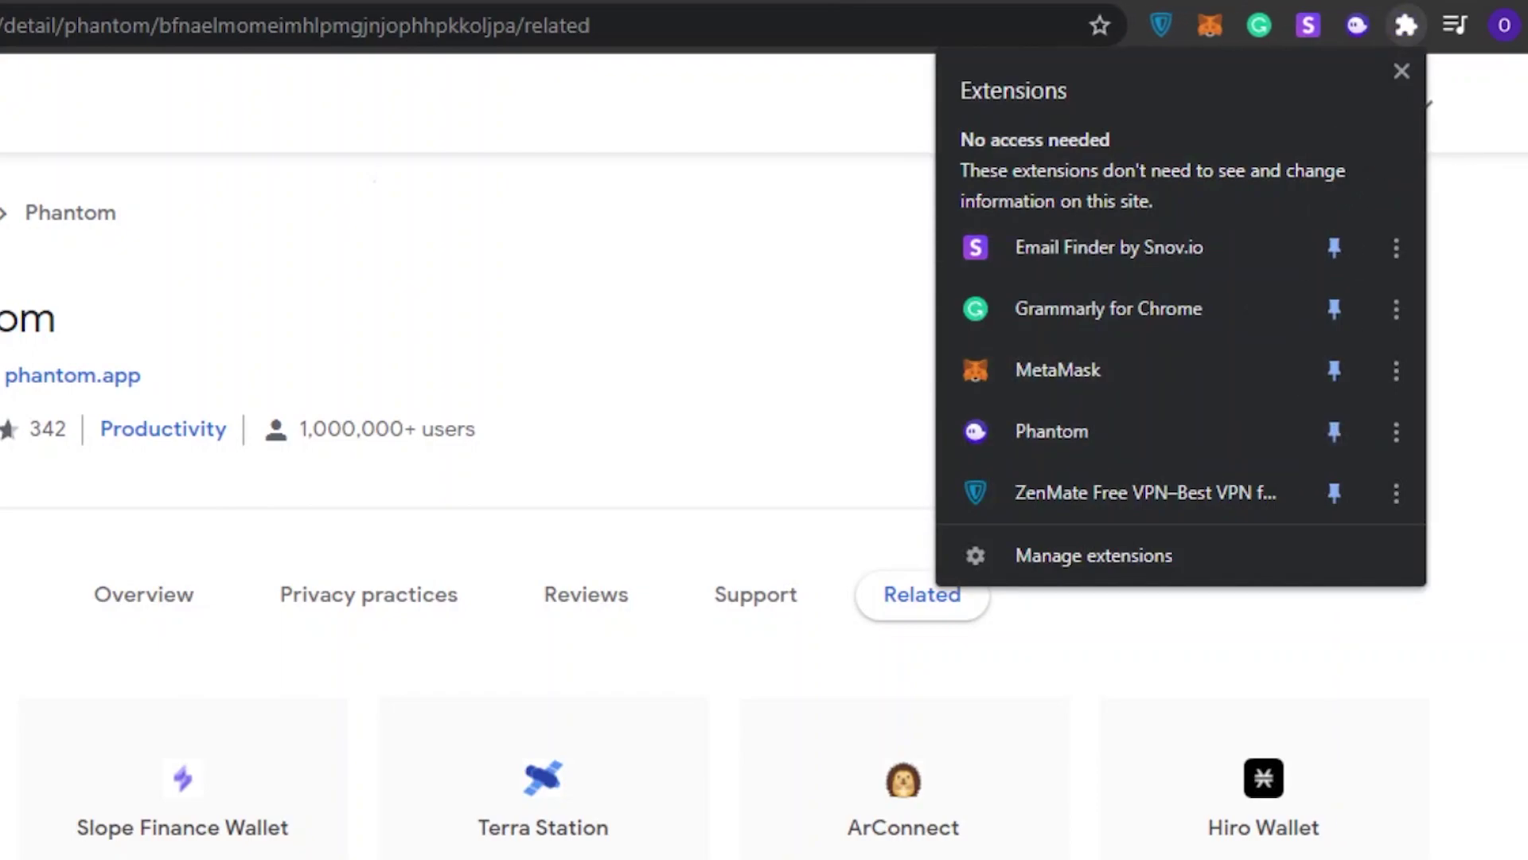
left_click(1357, 26)
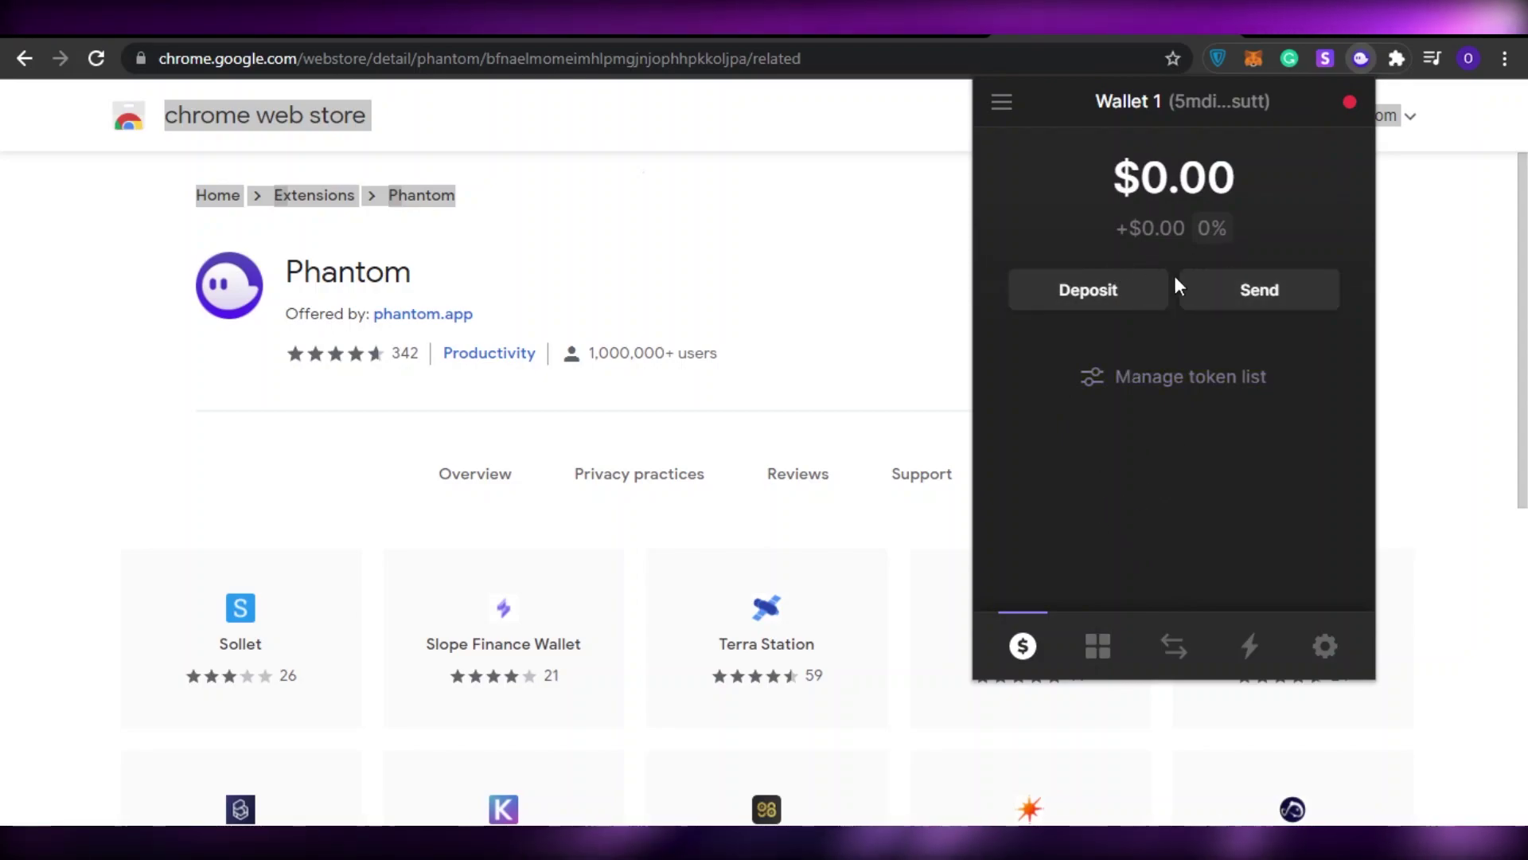
left_click(1501, 274)
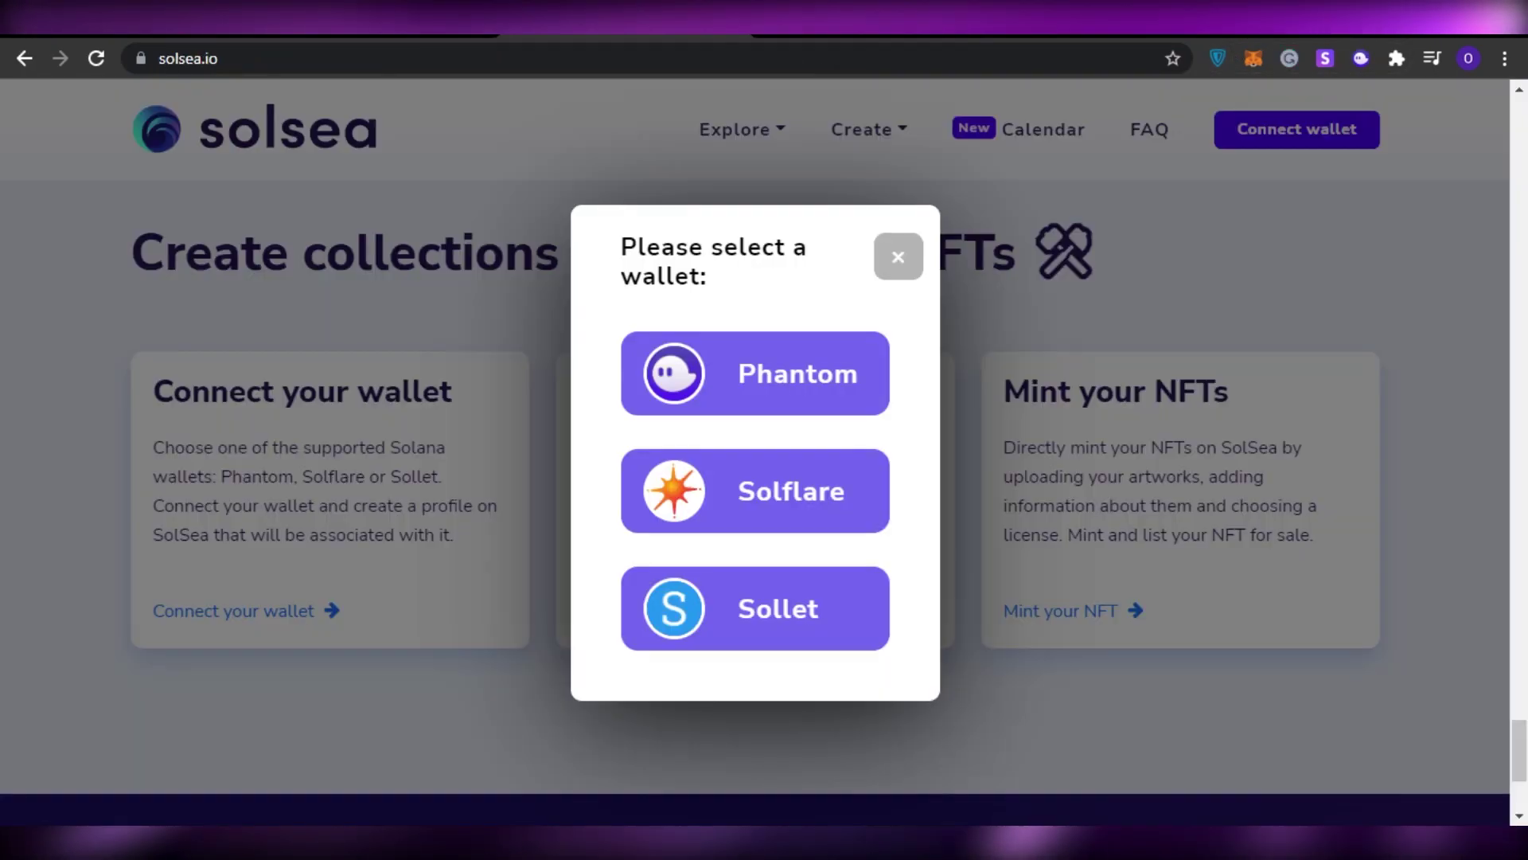
- Dismiss SolSea's wallet selection and open the page for creating a collection
left_click(905, 253)
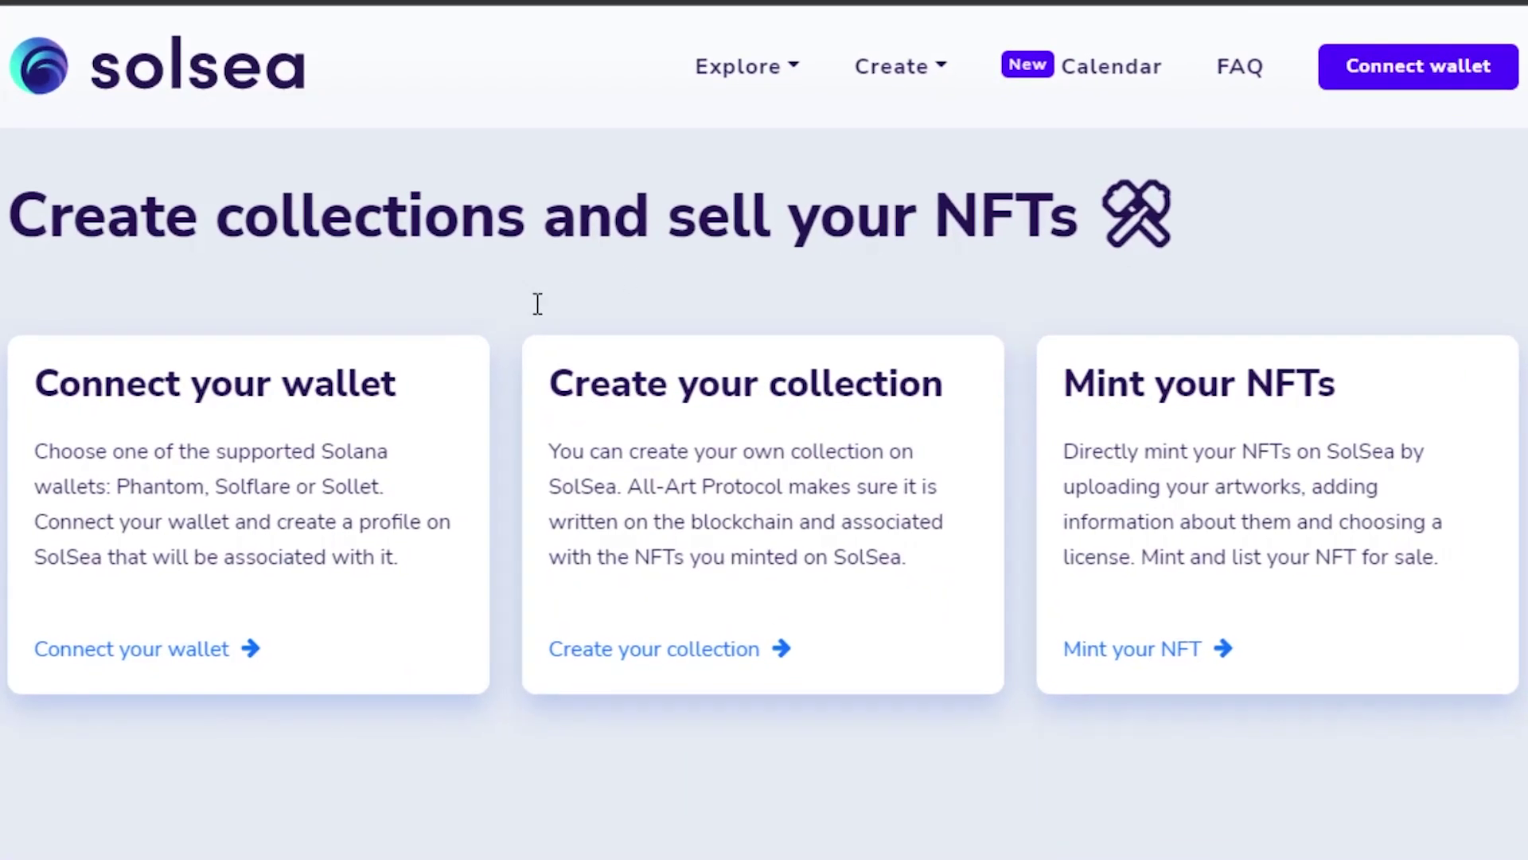
left_click(731, 671)
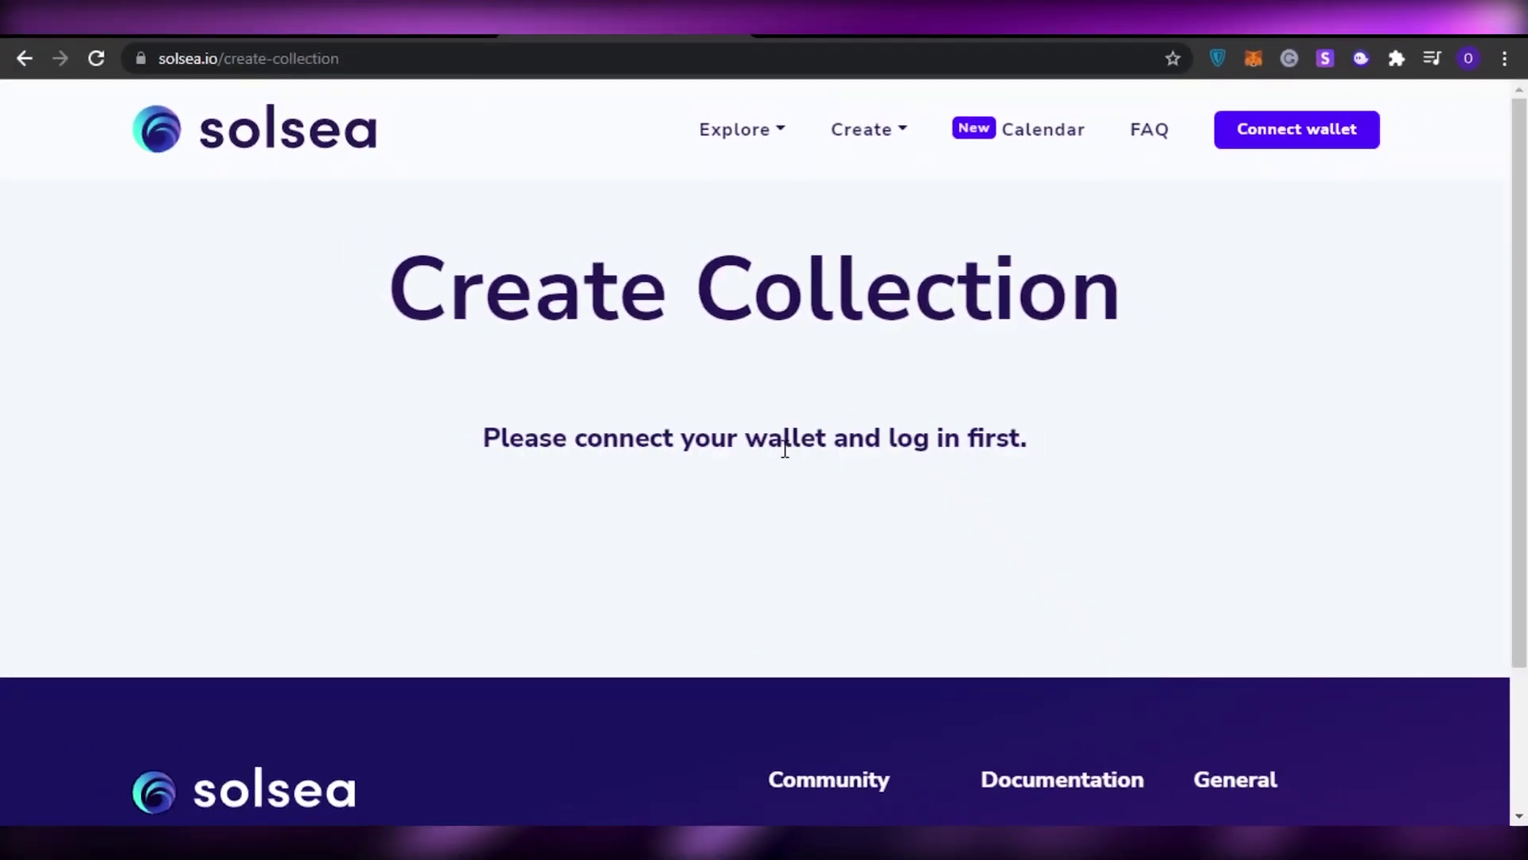
scroll(750, 447, "down", 1)
scroll(751, 450, "up", 1)
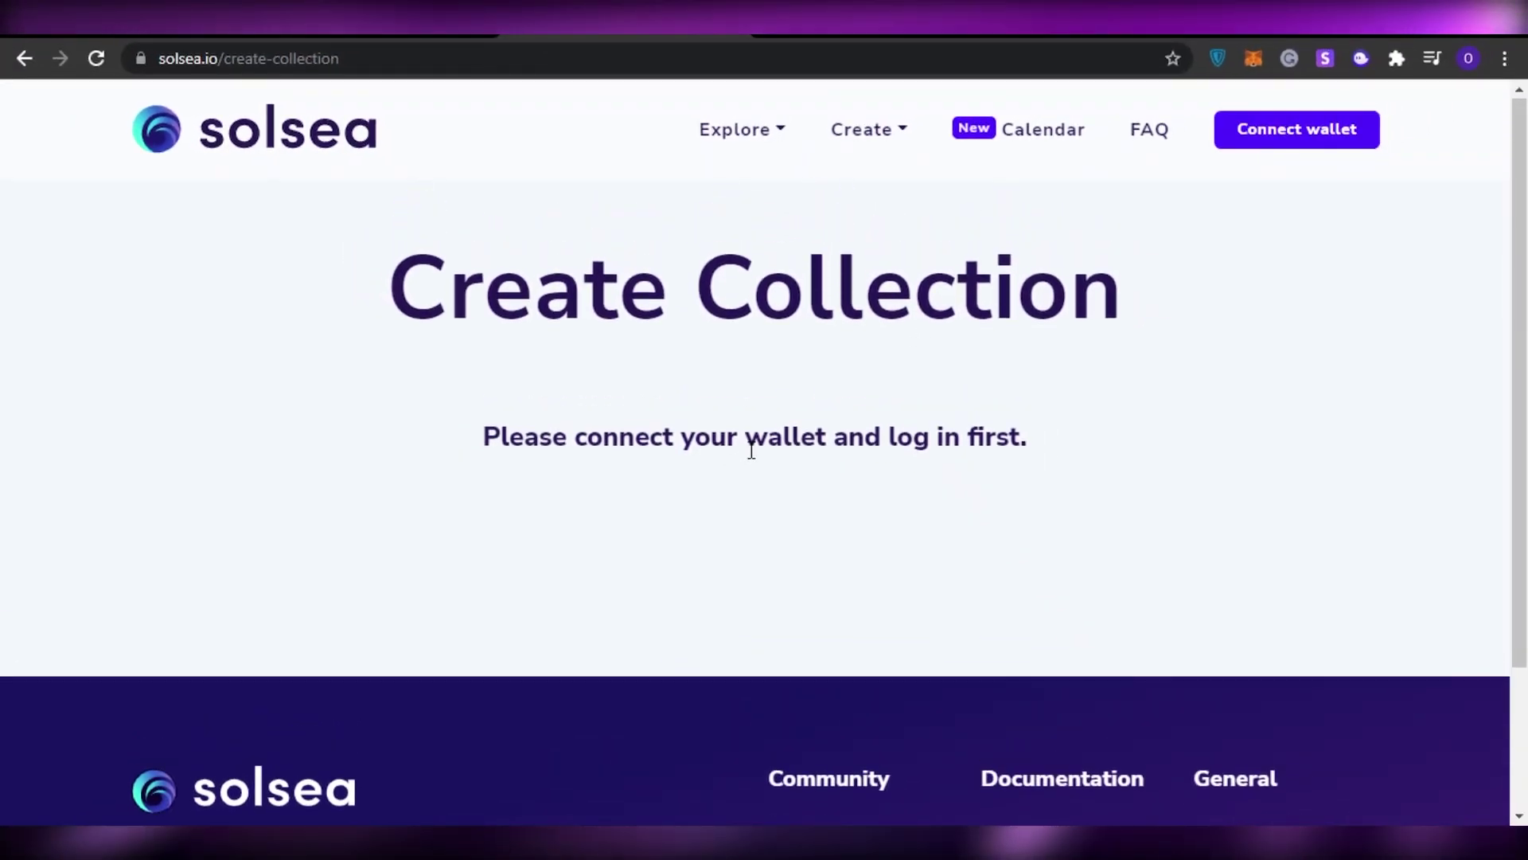
- Connect the Phantom wallet to SolSea by approving its connection request, and open the registration for a new account
left_click(1264, 128)
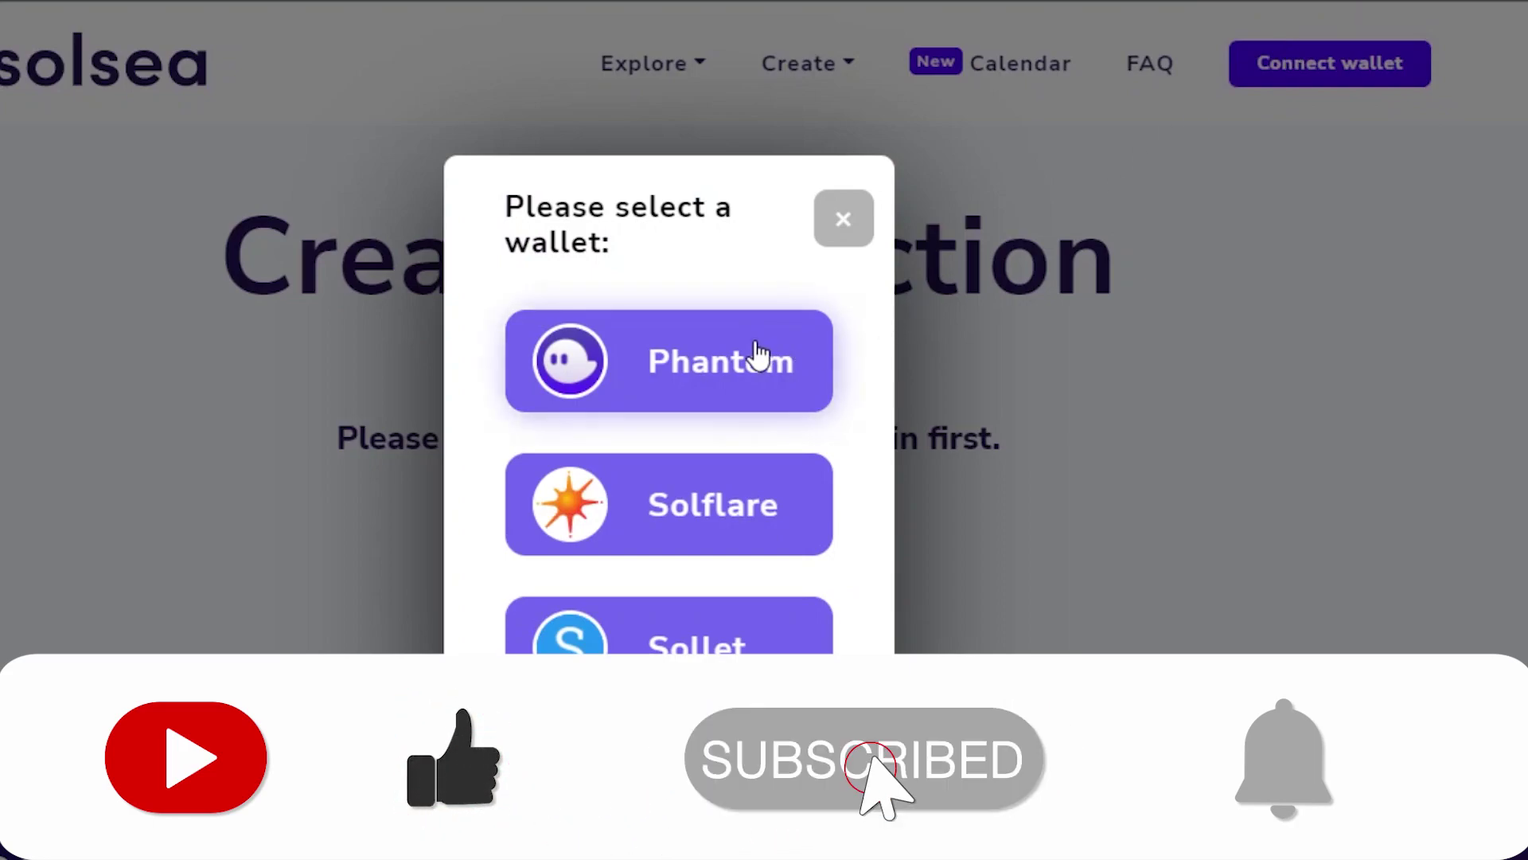
left_click(758, 355)
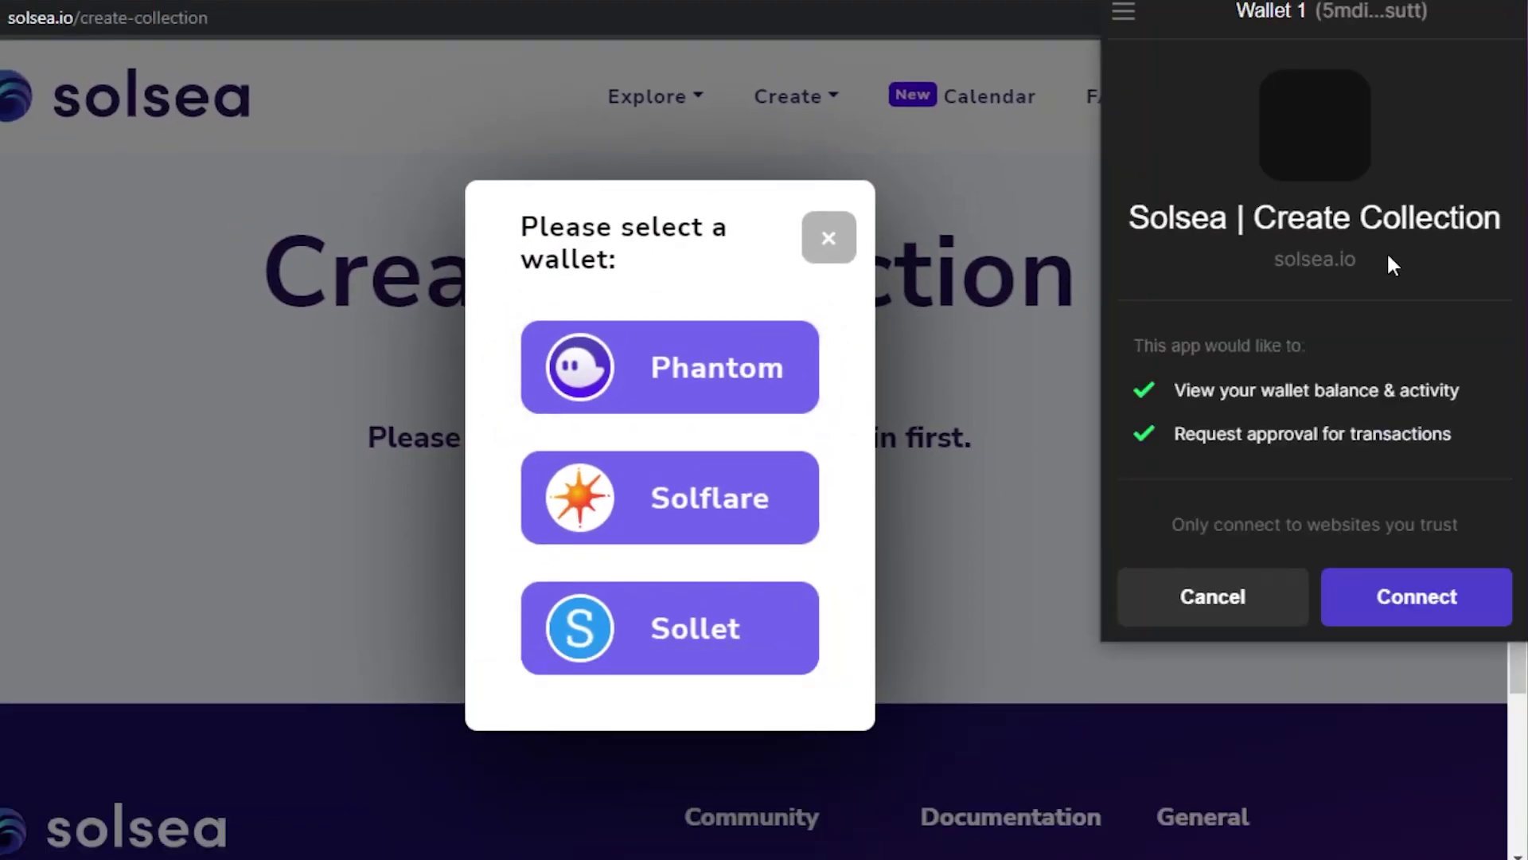
left_click(1420, 611)
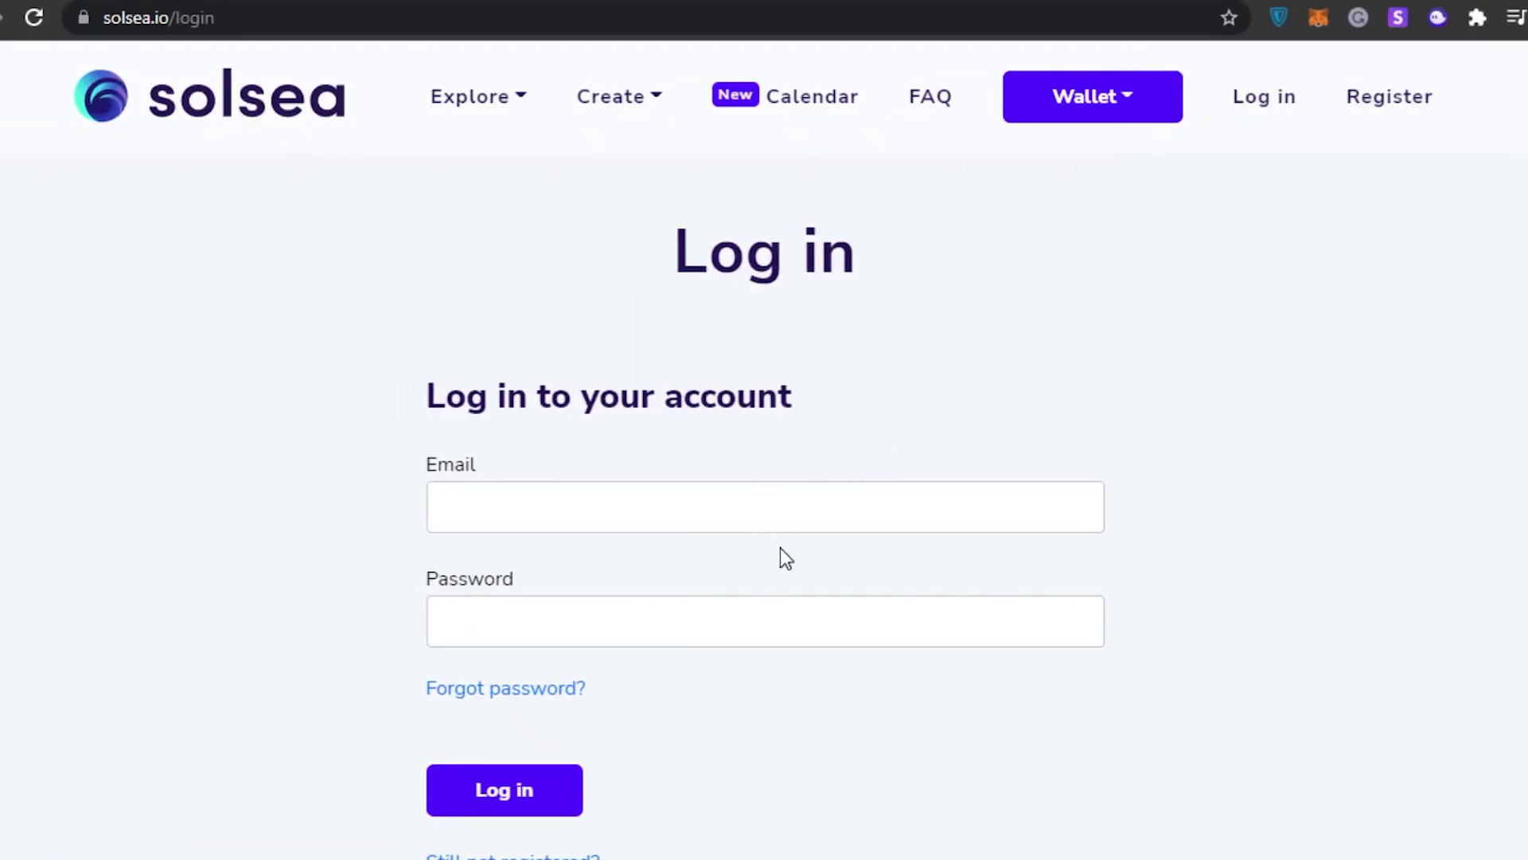
scroll(738, 691, "down", 2)
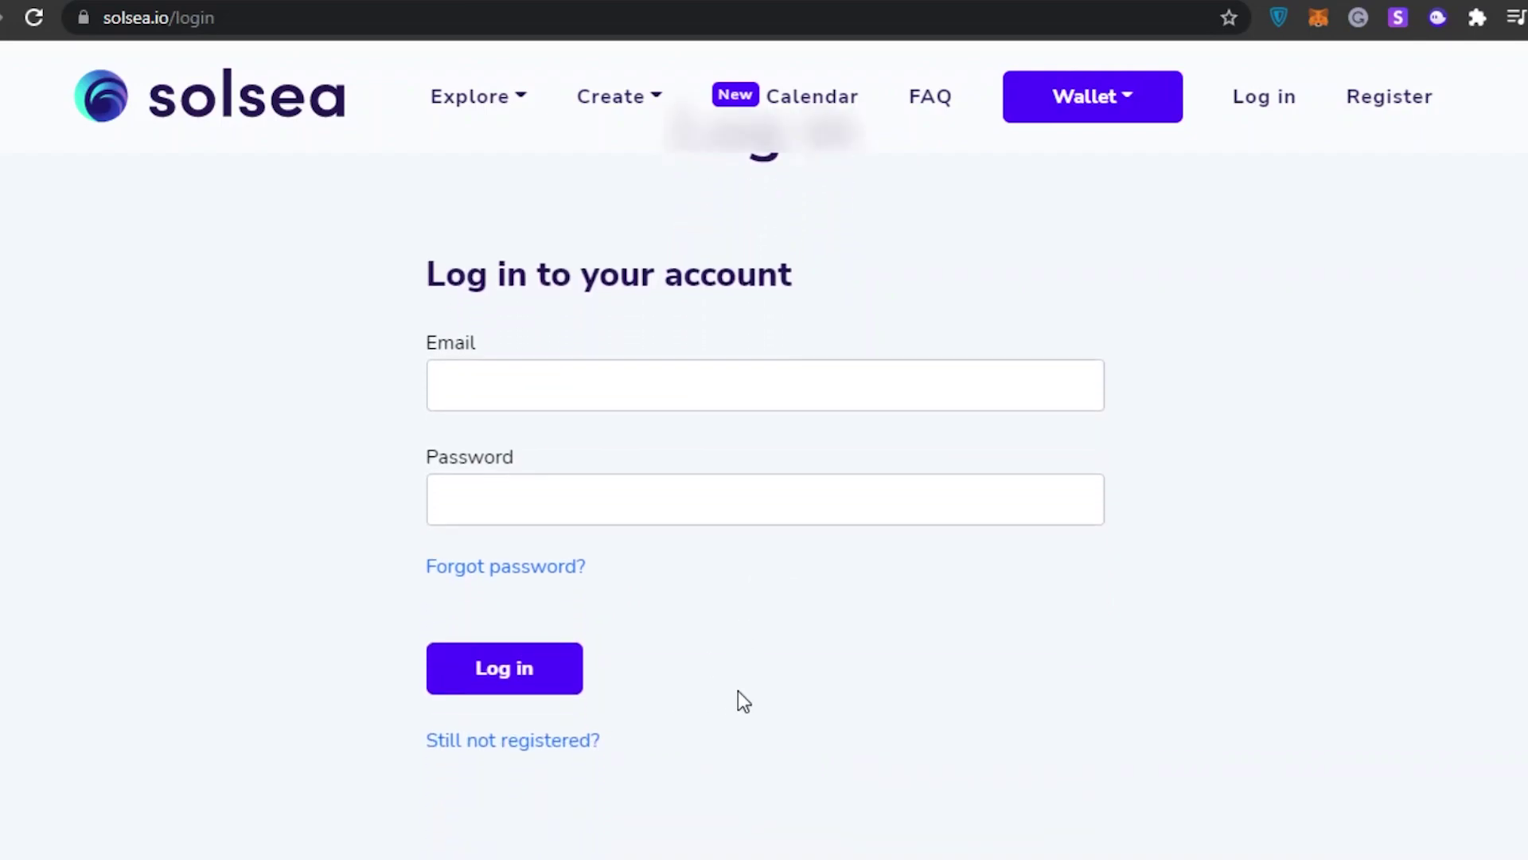
left_click(531, 727)
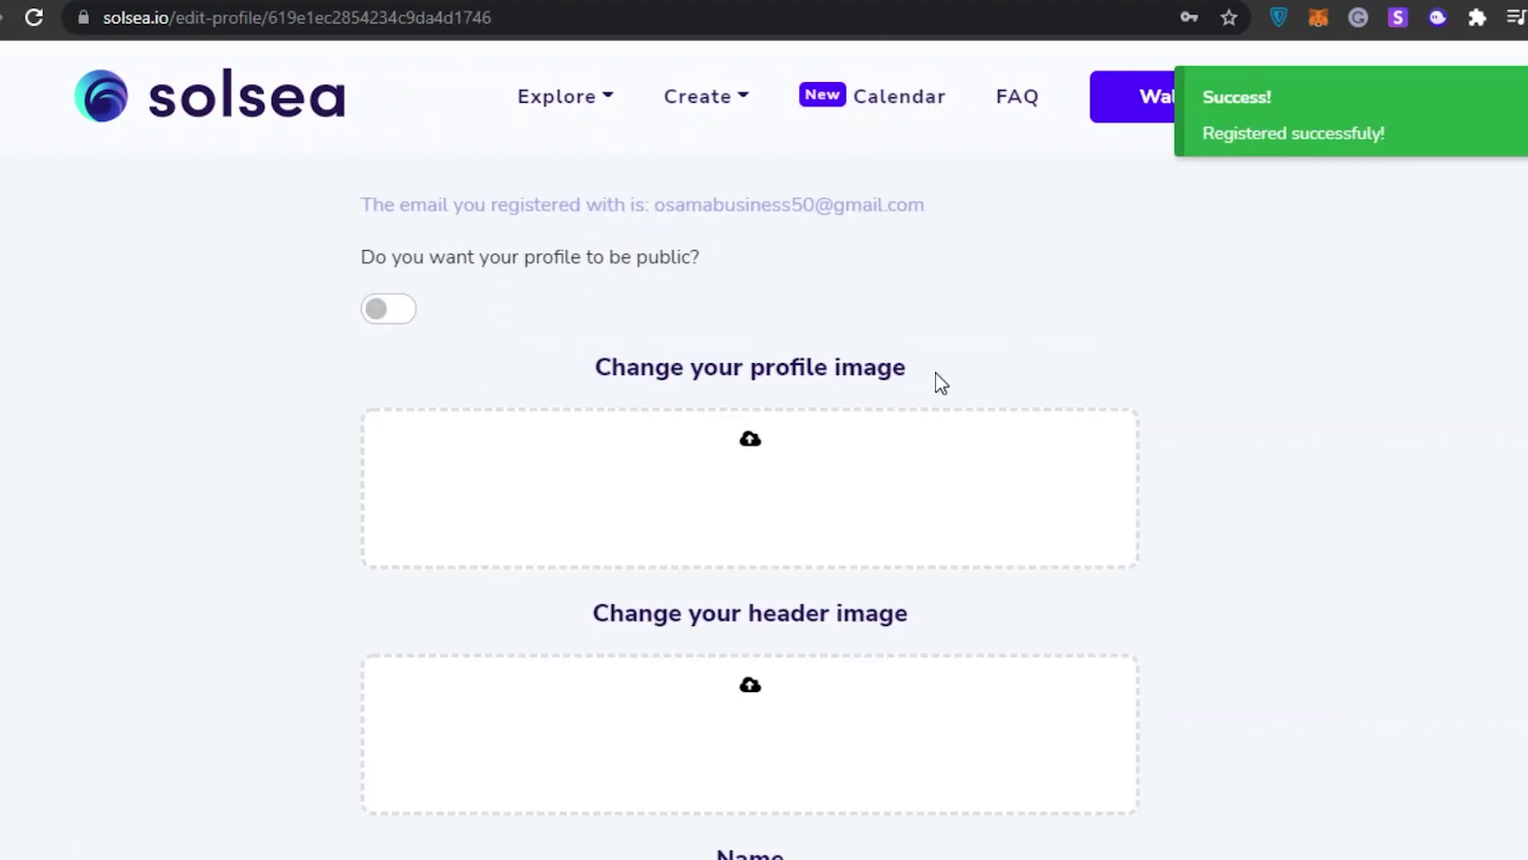
- Examine the profile form's fields, including public visibility, profile and header images, name, bio, location, website URL and Twitter username
scroll(936, 376, "down", 1)
scroll(934, 372, "up", 1)
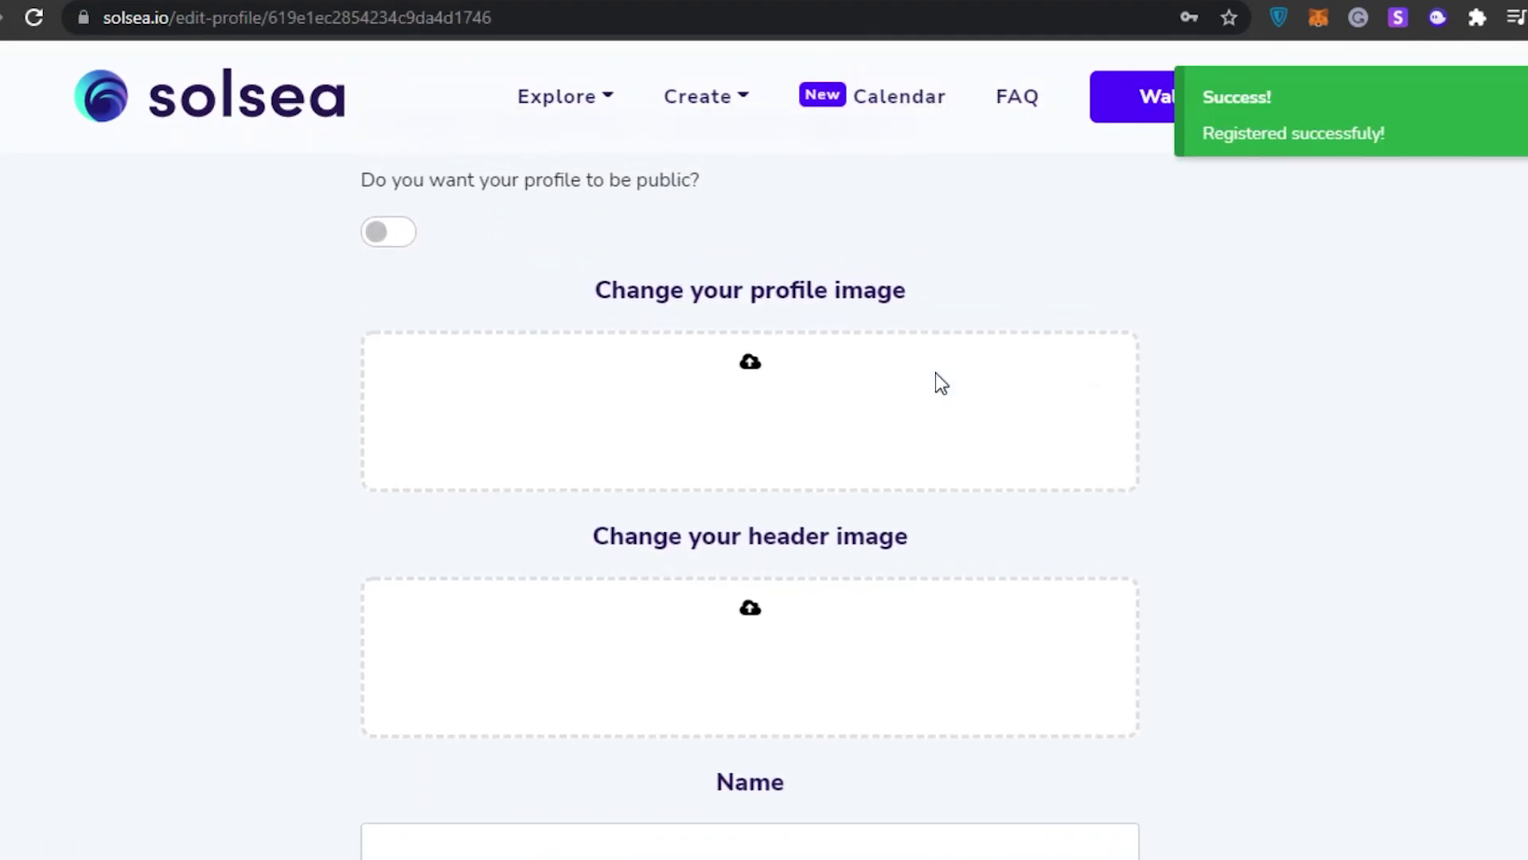
scroll(935, 373, "up", 1)
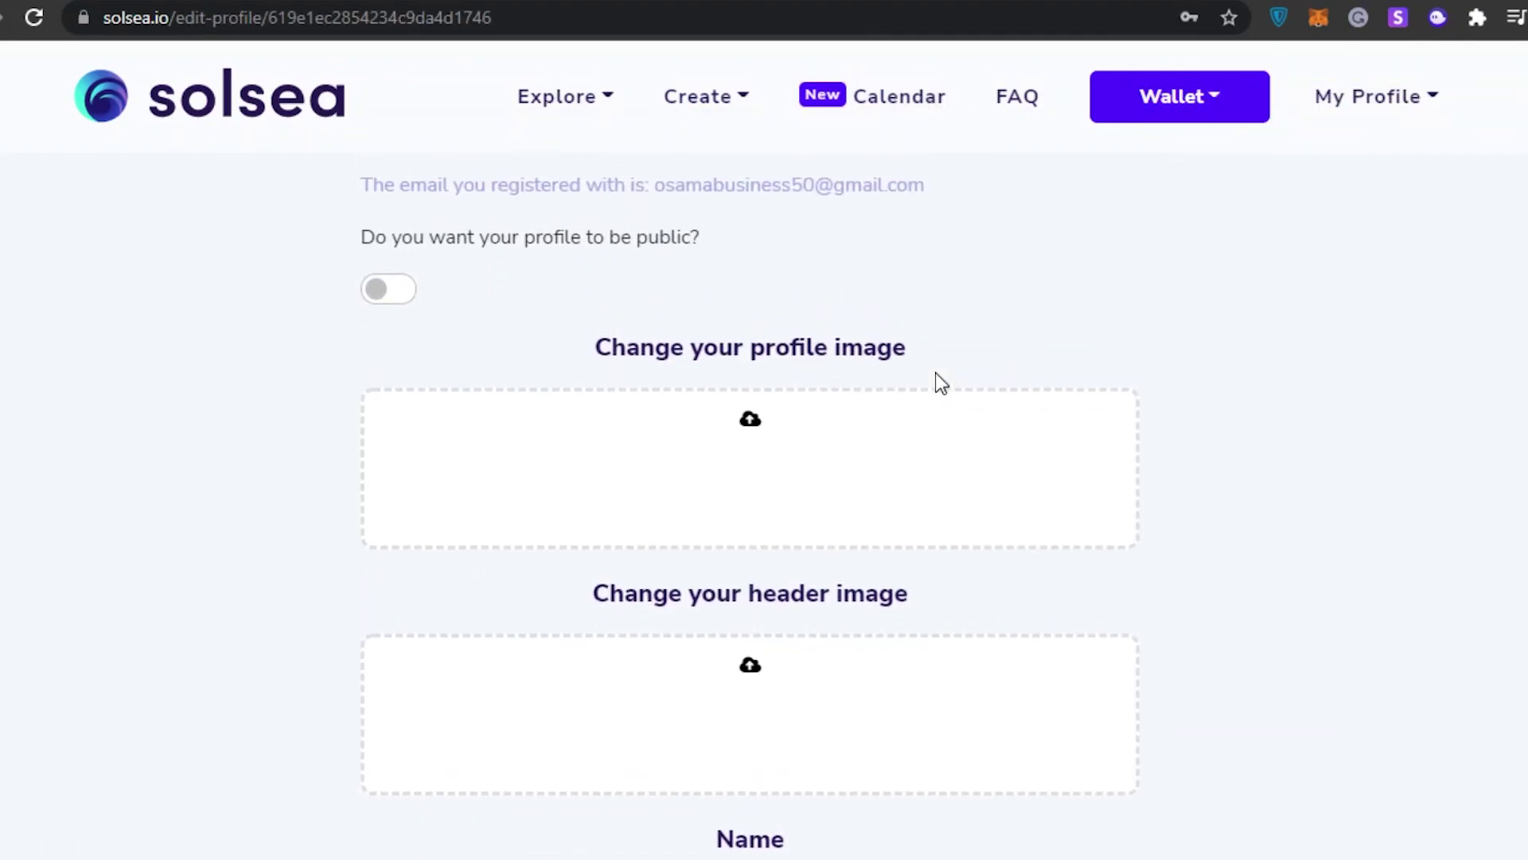
scroll(935, 373, "down", 3)
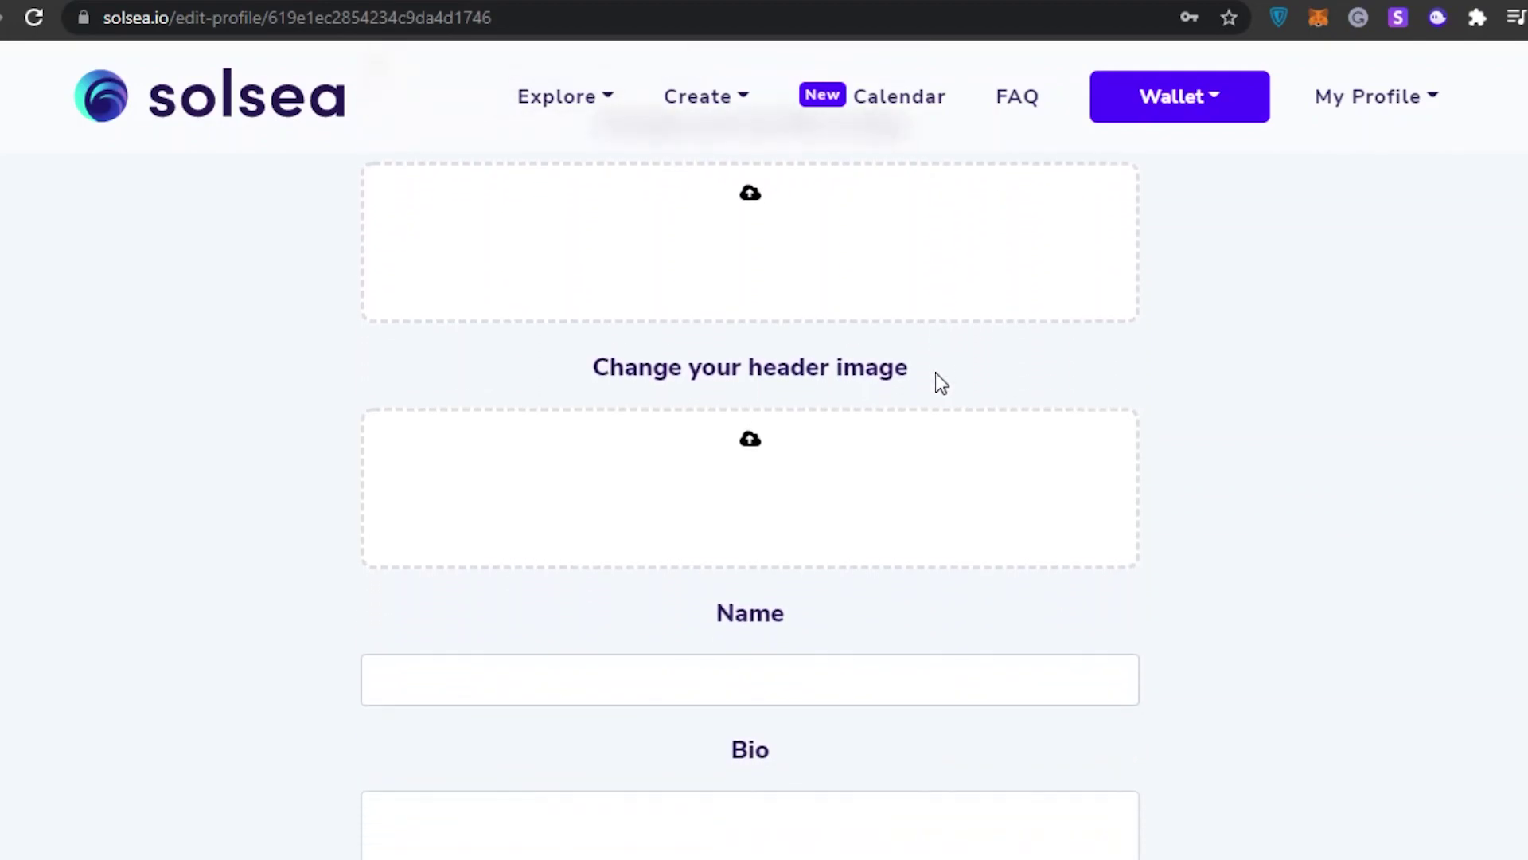
scroll(934, 373, "down", 5)
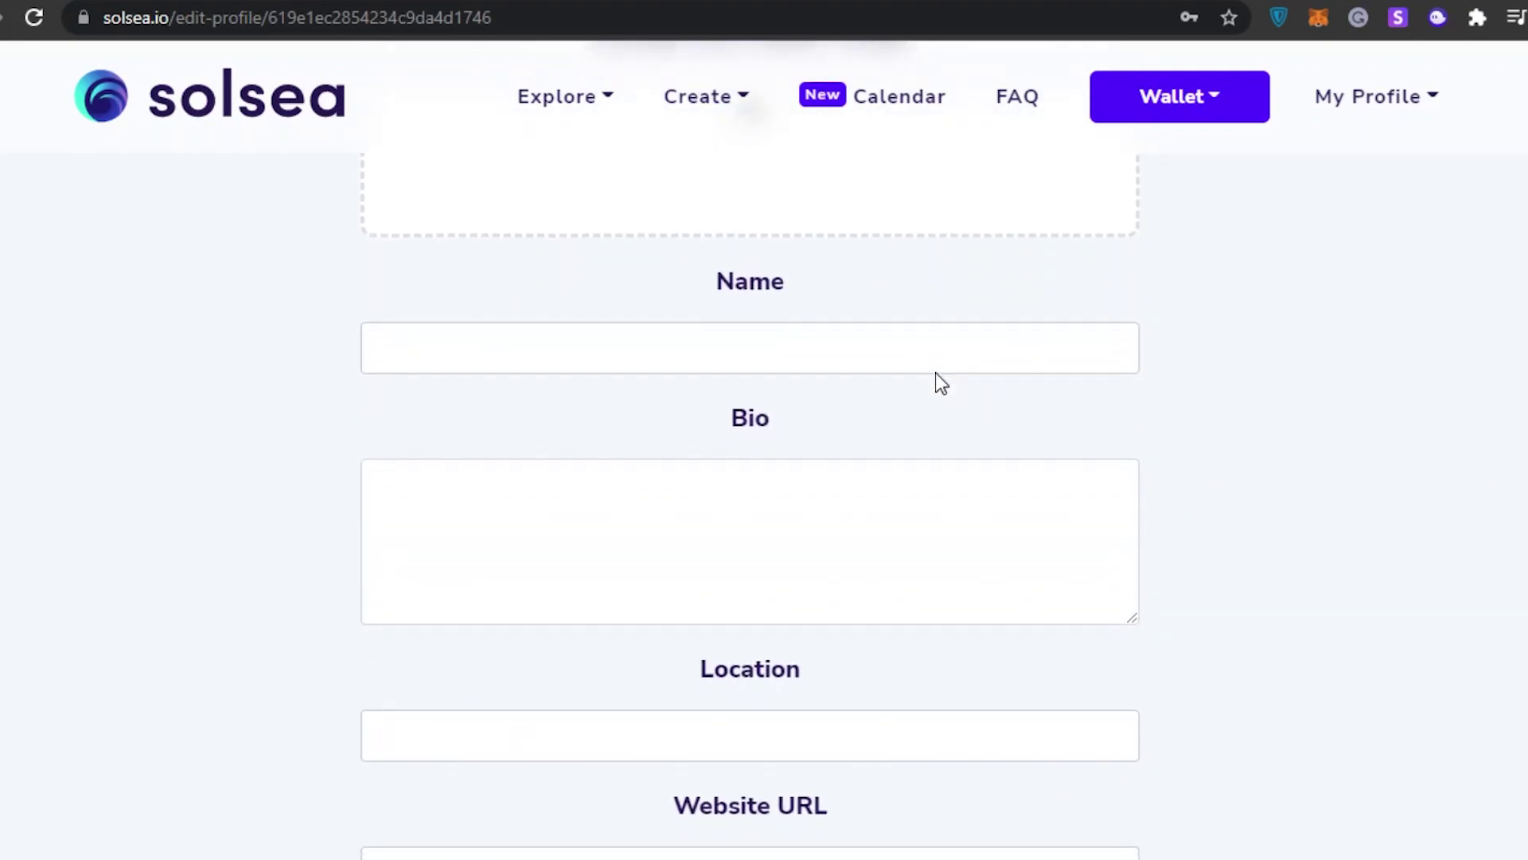
scroll(935, 372, "down", 5)
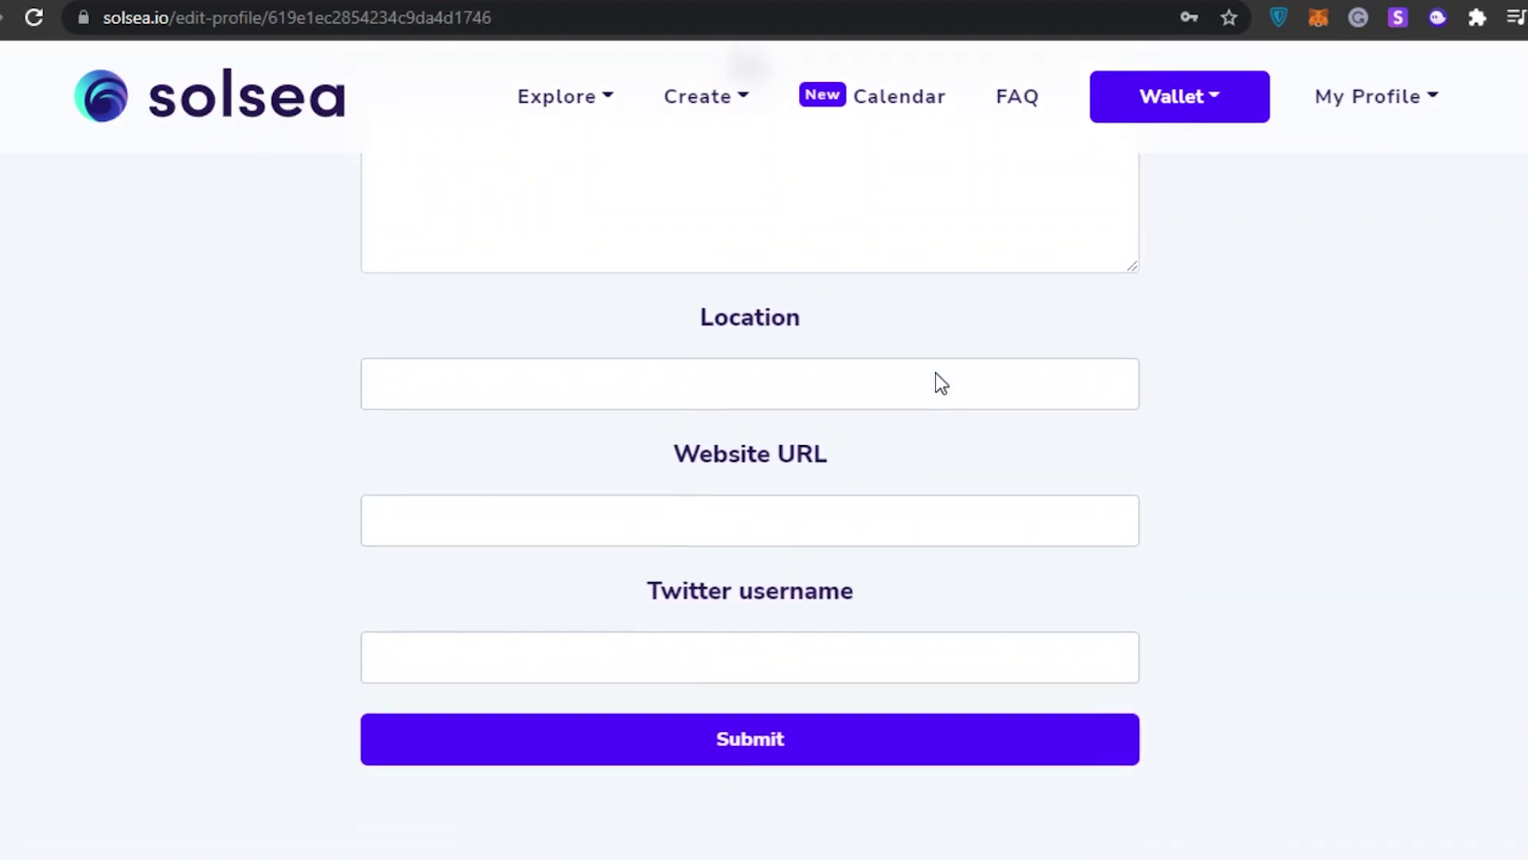
scroll(936, 372, "up", 10)
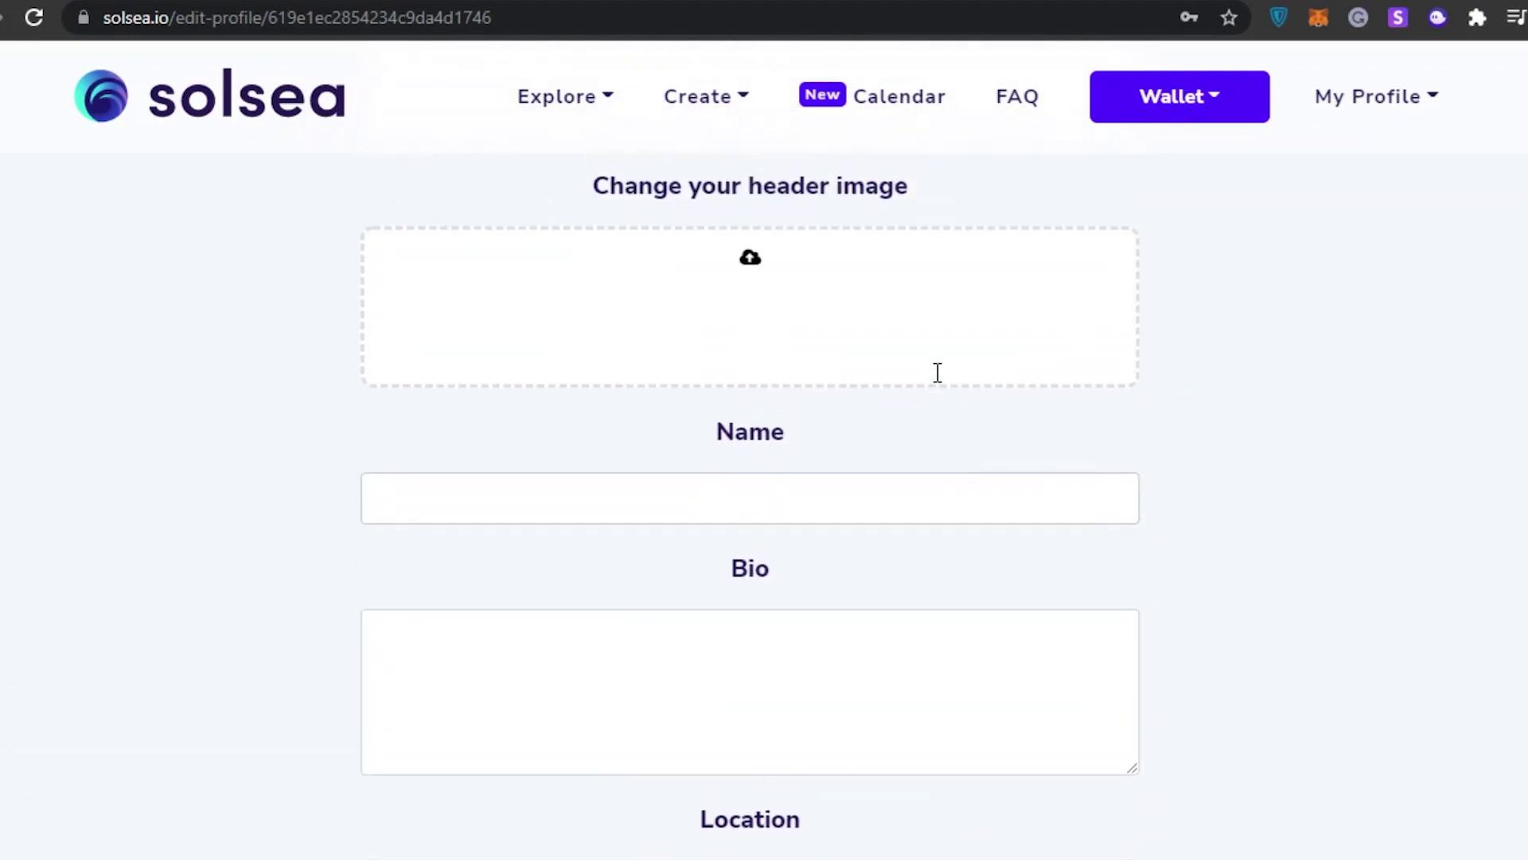
scroll(937, 372, "up", 5)
scroll(936, 373, "down", 10)
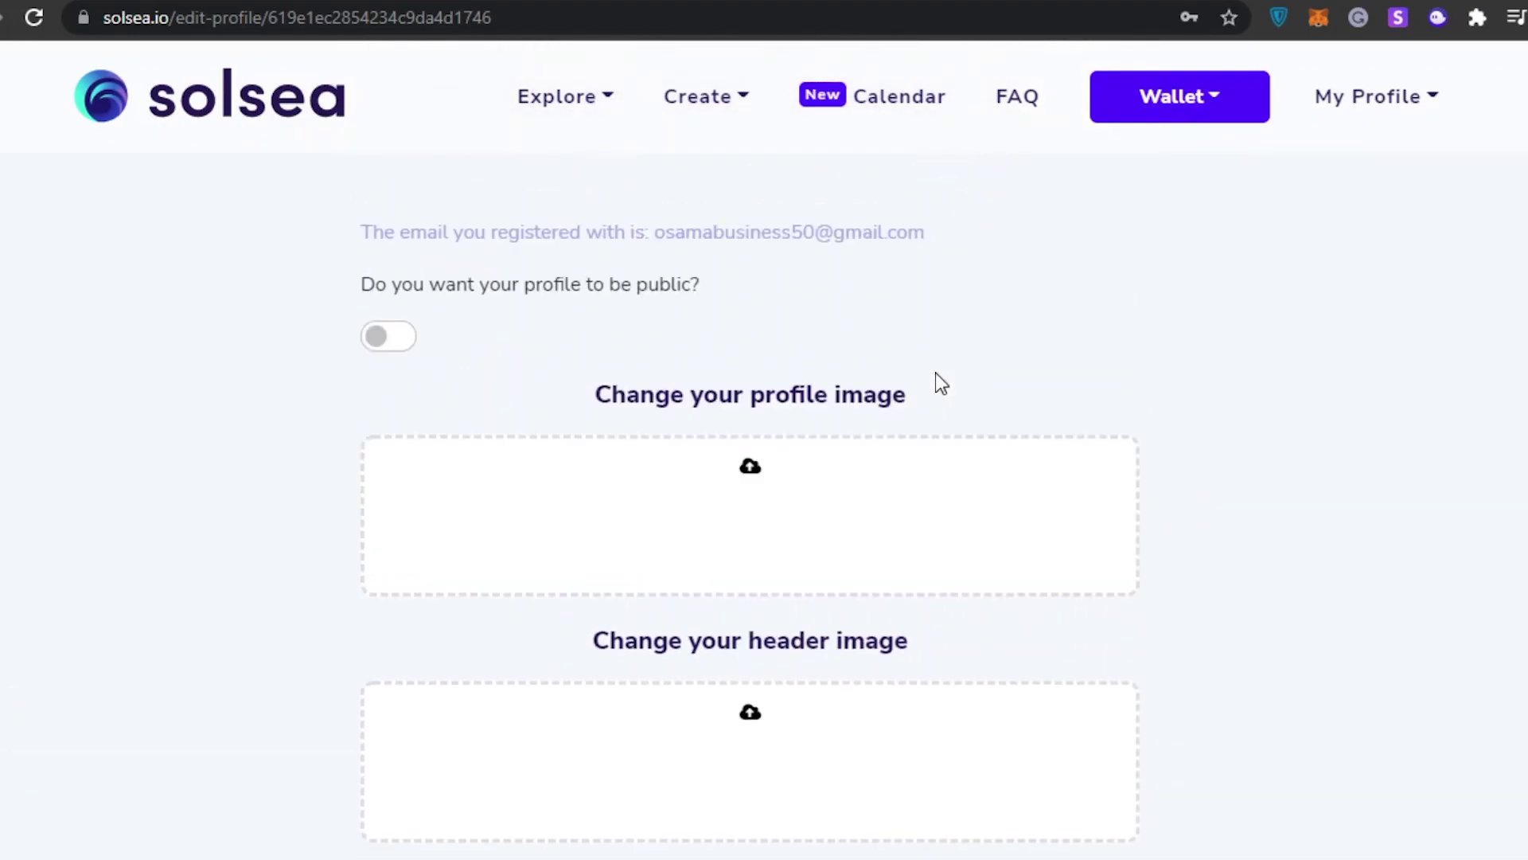
scroll(936, 373, "up", 13)
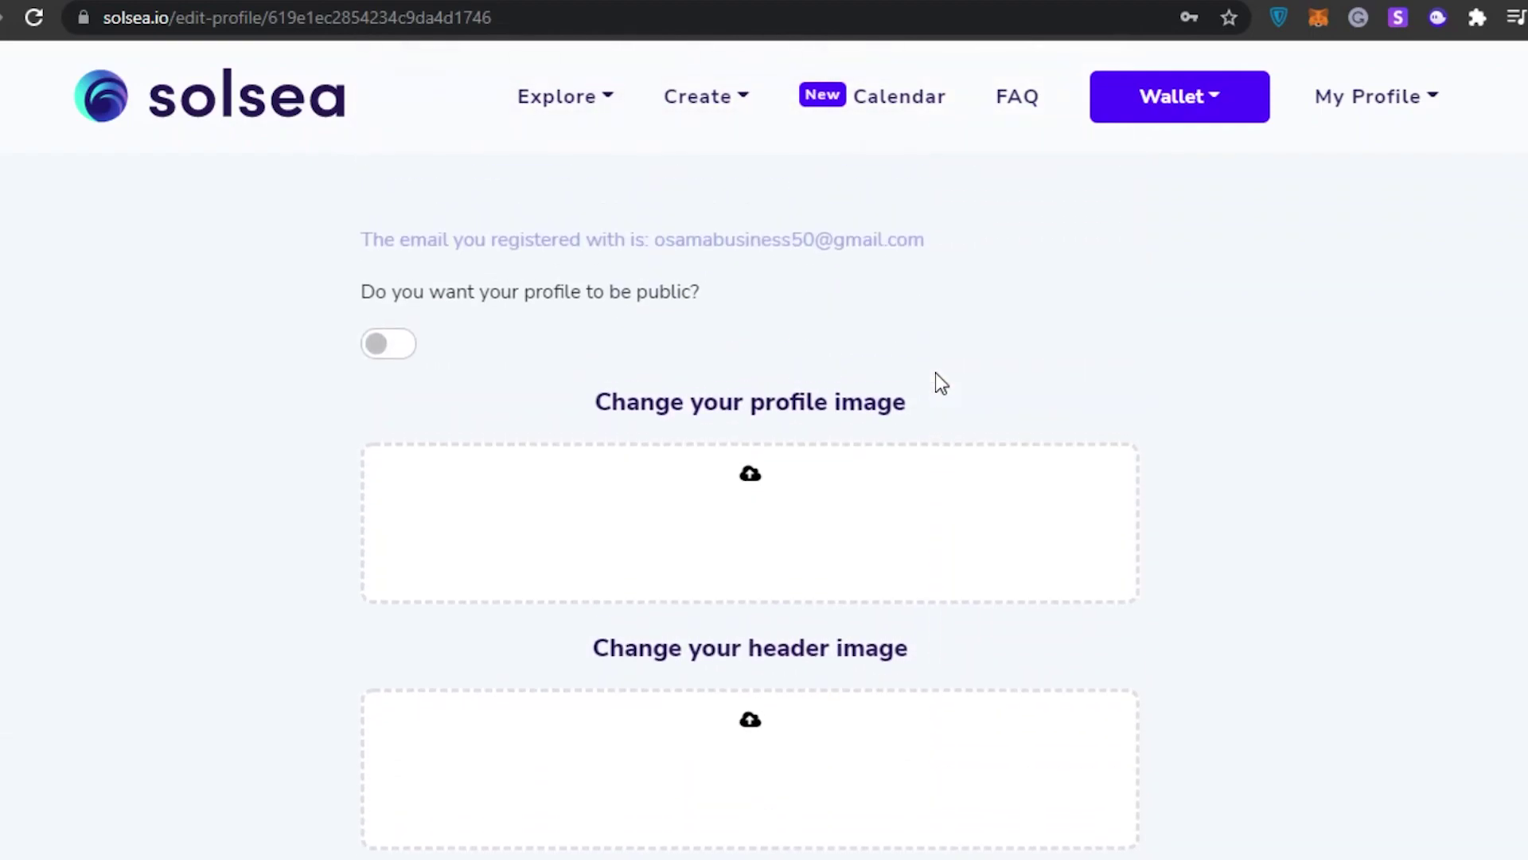
scroll(936, 372, "down", 14)
scroll(936, 372, "down", 1)
- Submit the SolSea profile form with its fields left blank
right_click(936, 372)
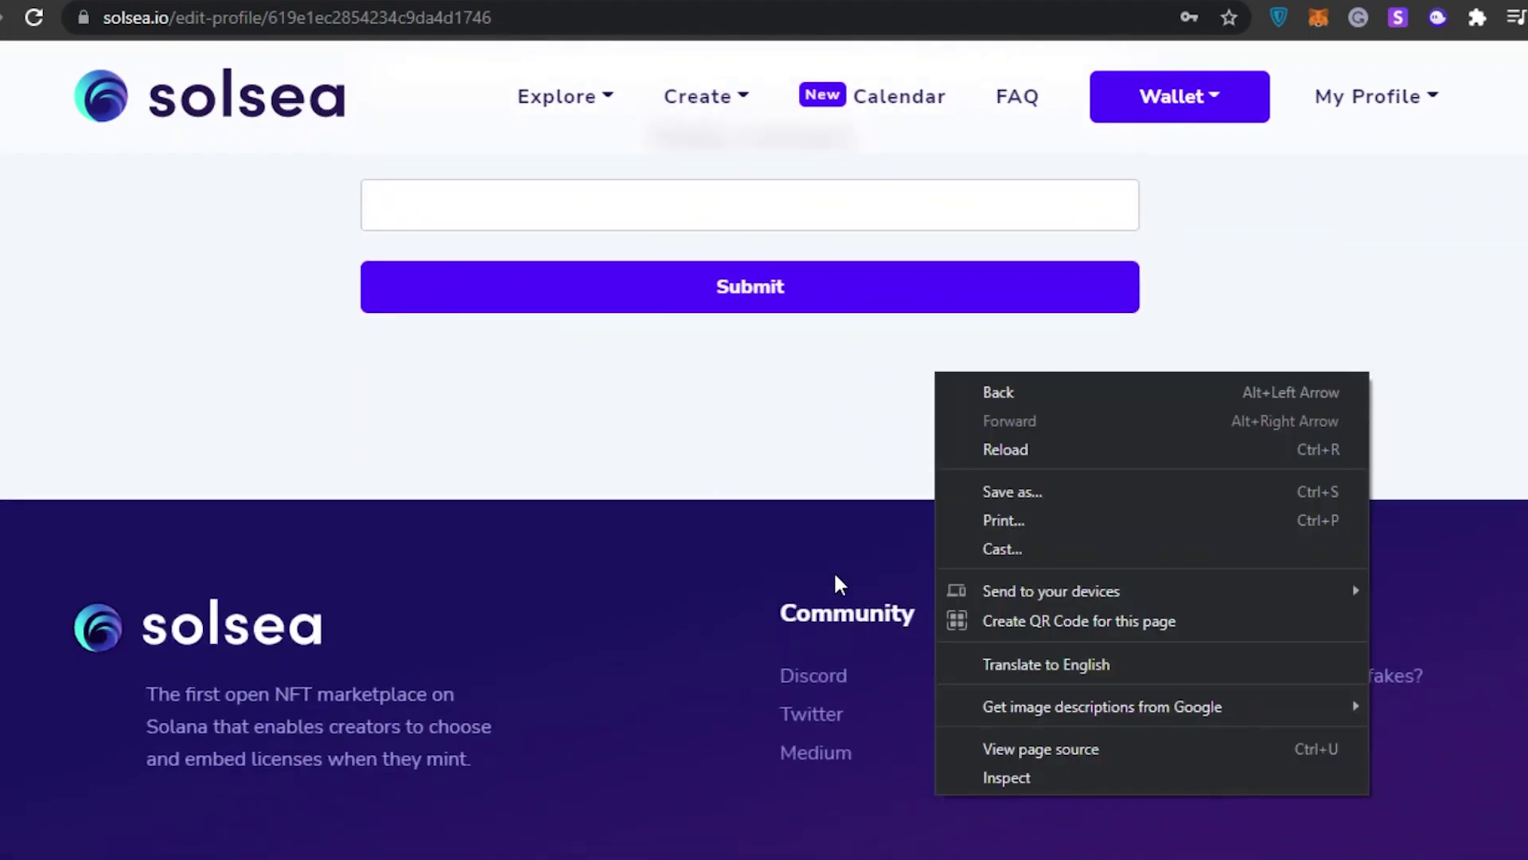
left_click(799, 466)
scroll(799, 465, "up", 1)
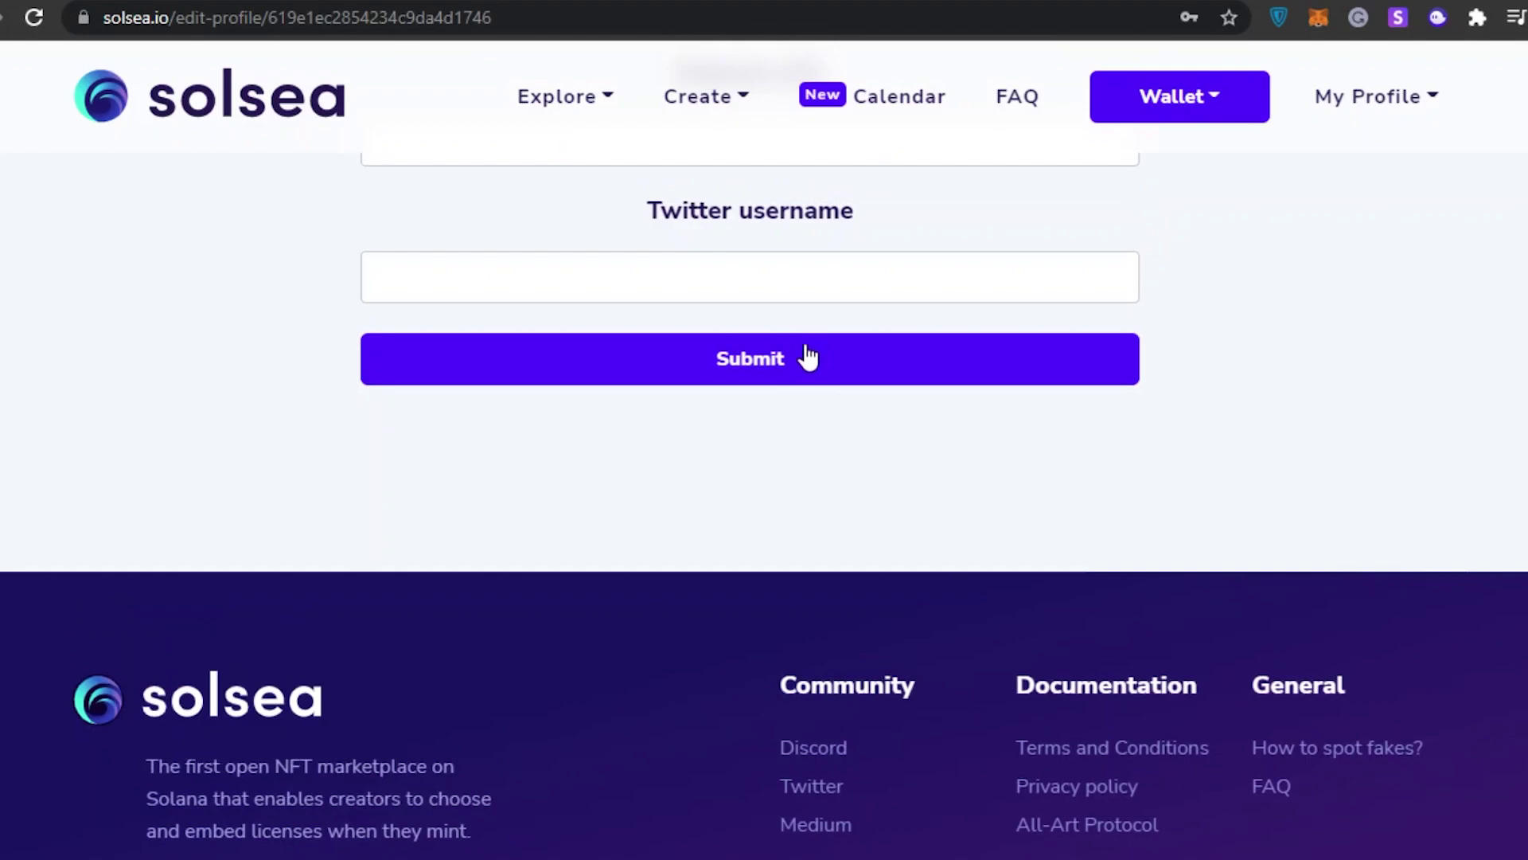
left_click(808, 357)
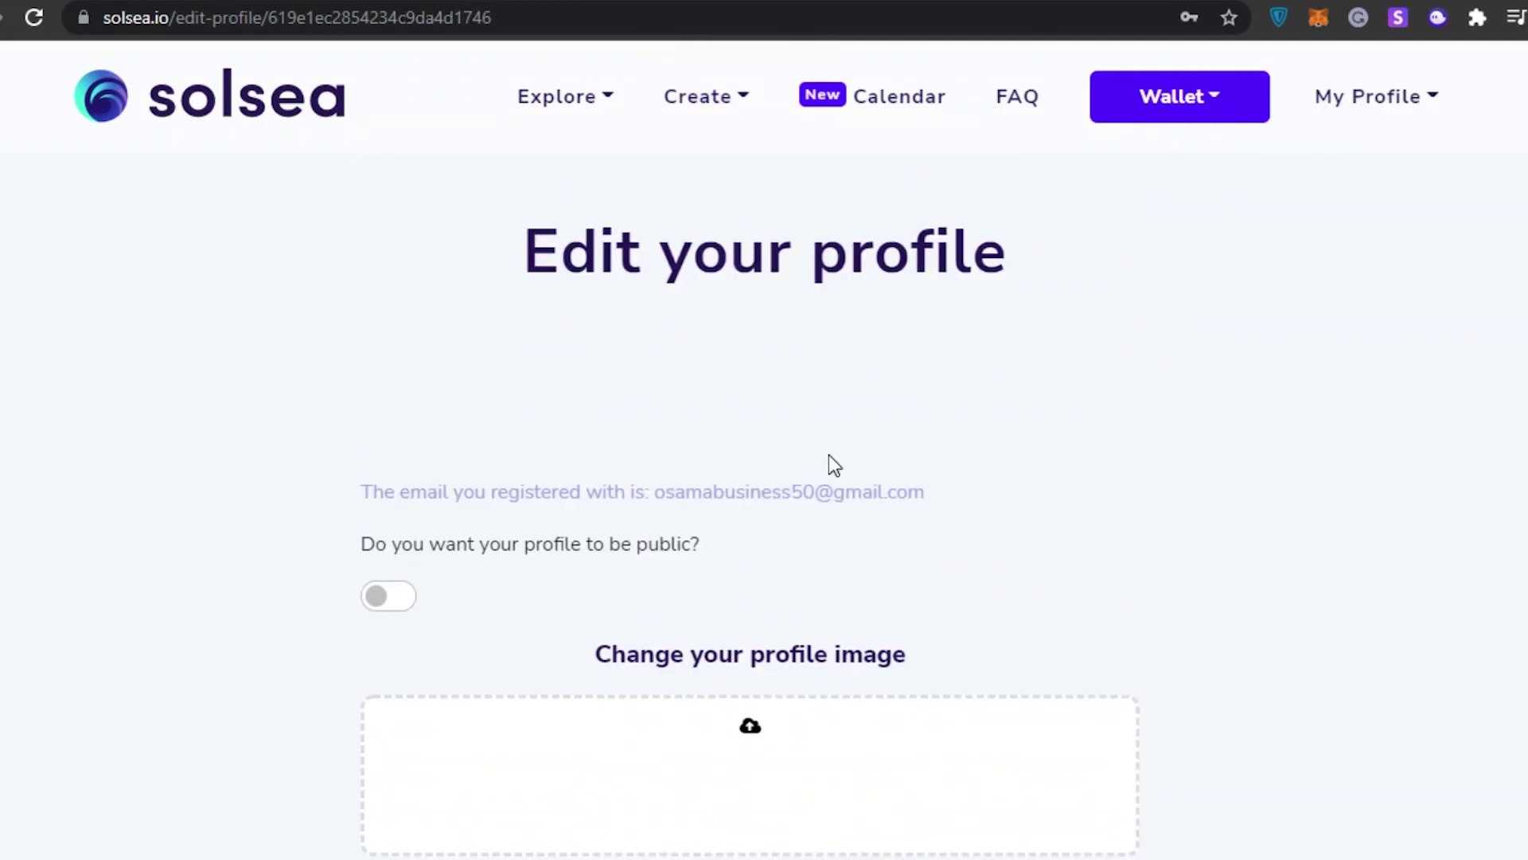
- Open SolSea's page for creating a new NFT
left_click(721, 99)
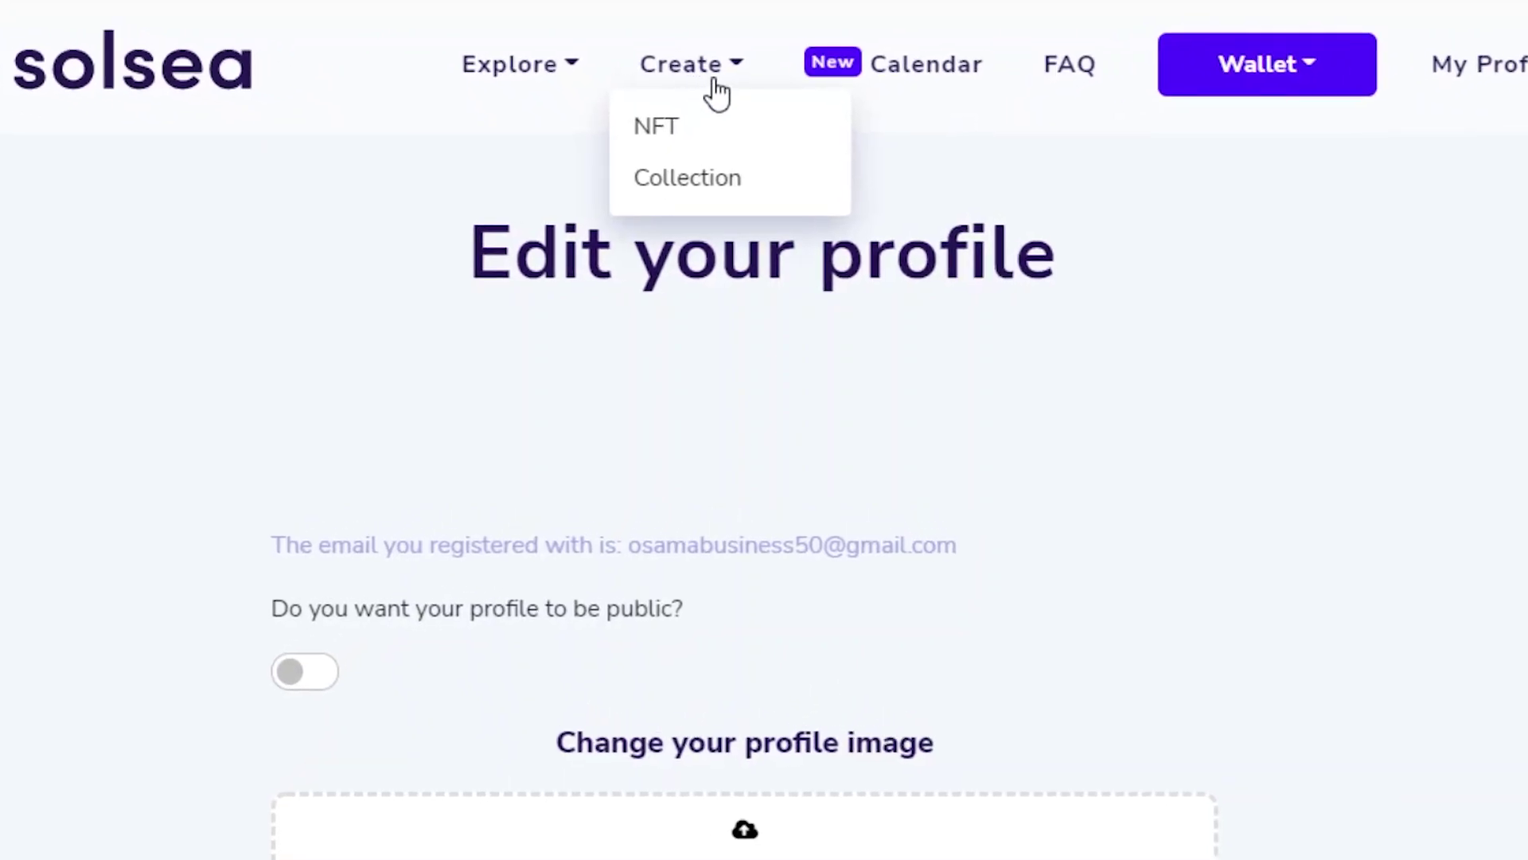
left_click(711, 81)
left_click(728, 63)
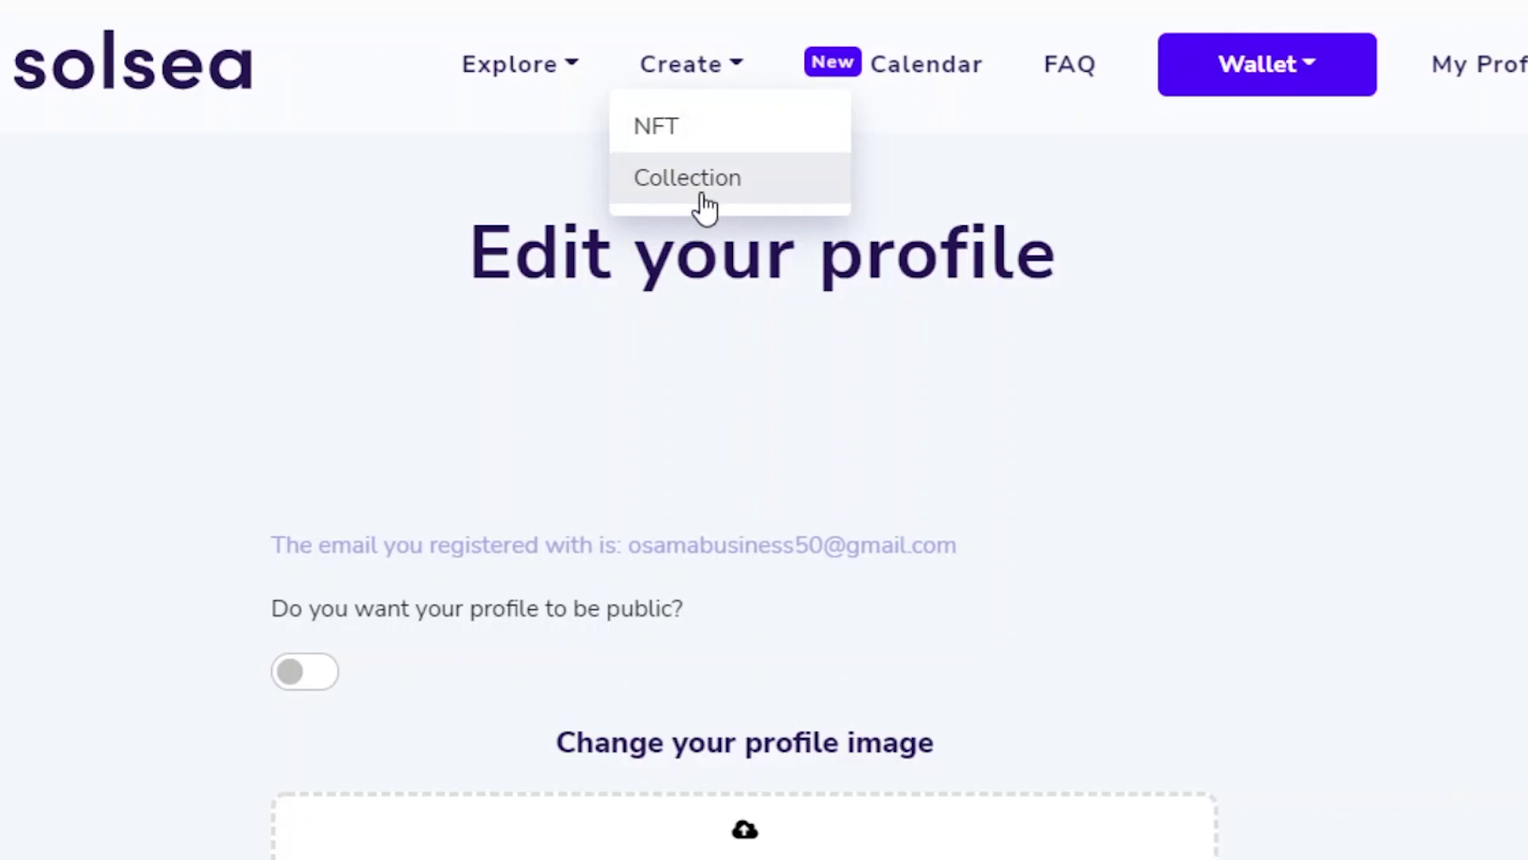
left_click(694, 145)
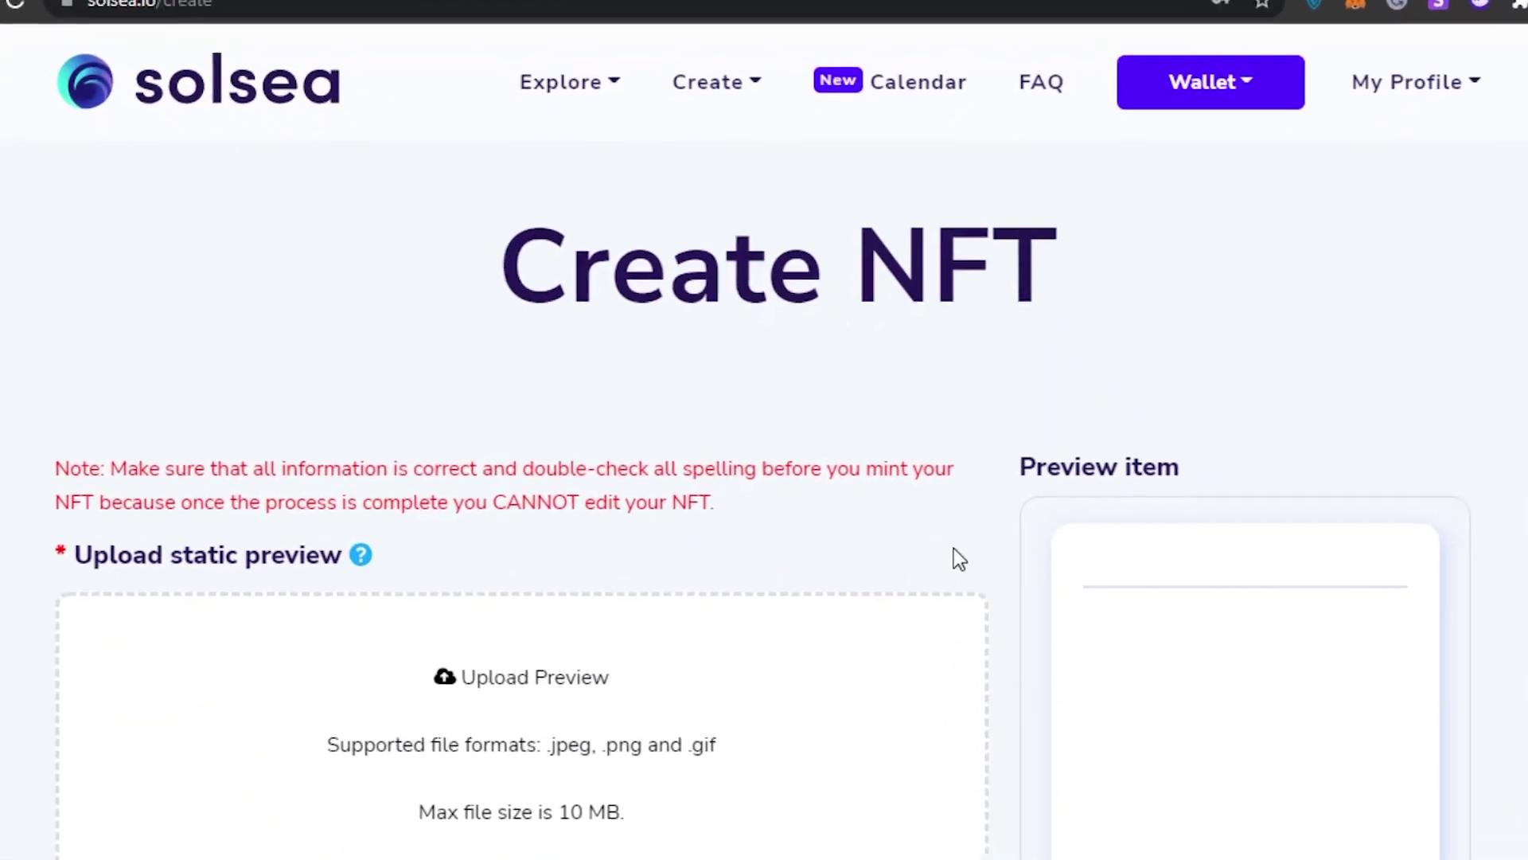
- Upload "WhatsApp Image 2021-11-22 at 2.14.01 AM" from the Pictures folder as the NFT's static preview
scroll(902, 601, "down", 3)
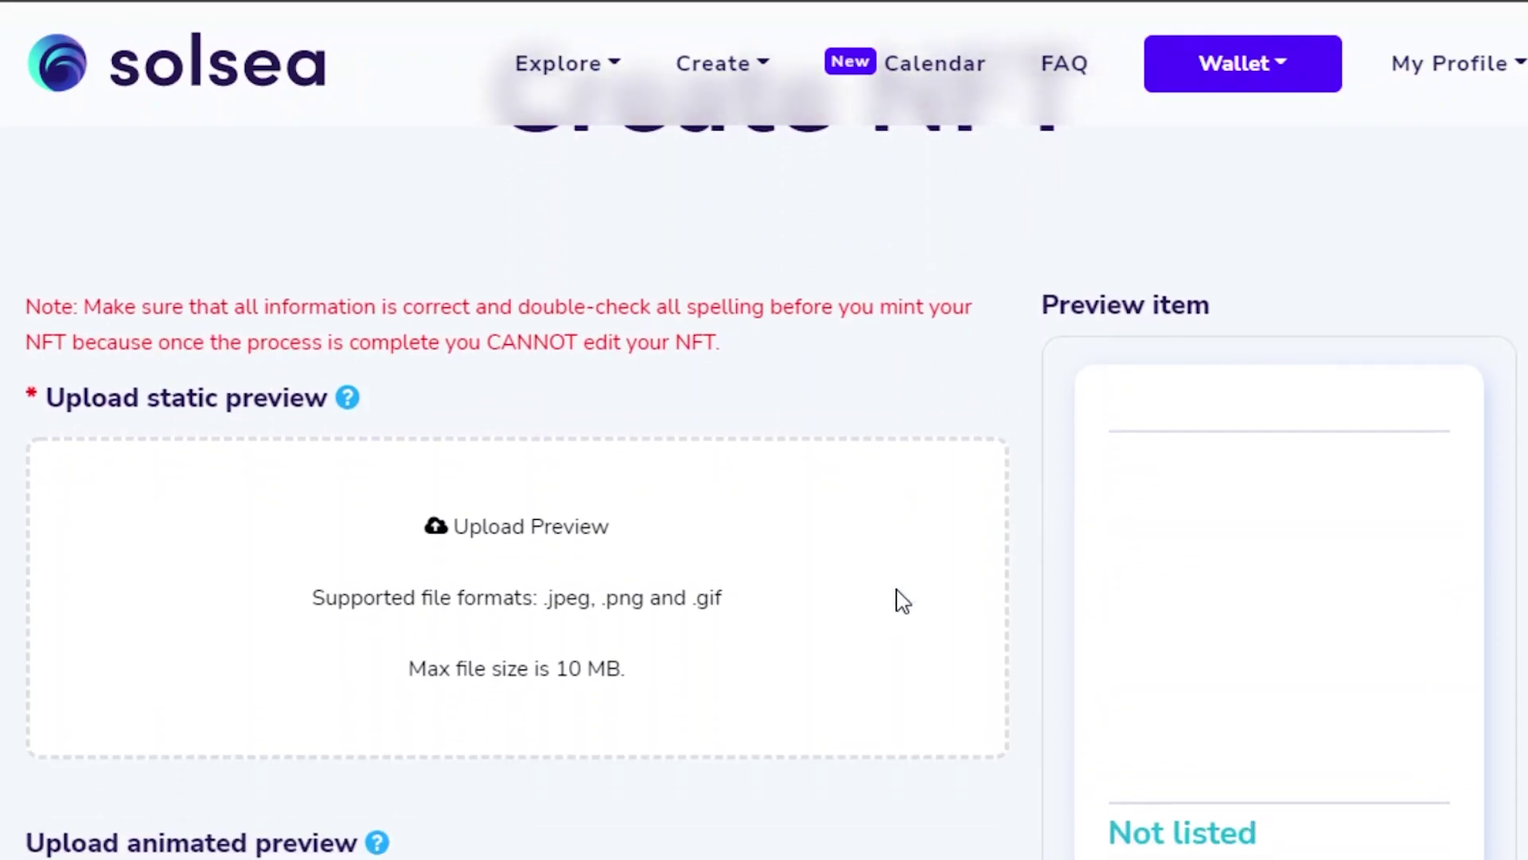
scroll(902, 601, "up", 1)
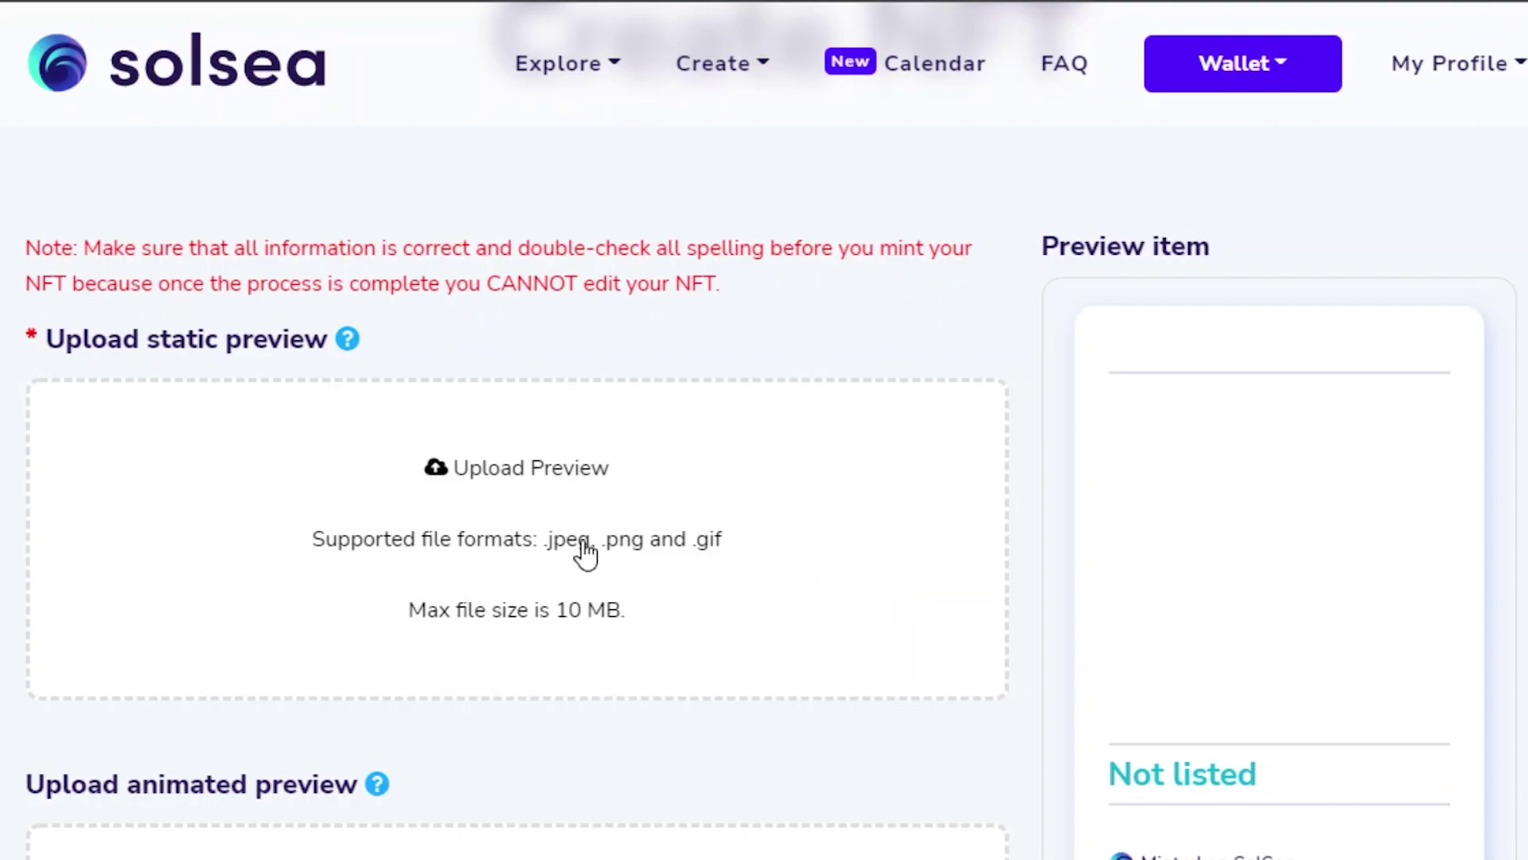
scroll(597, 557, "up", 3)
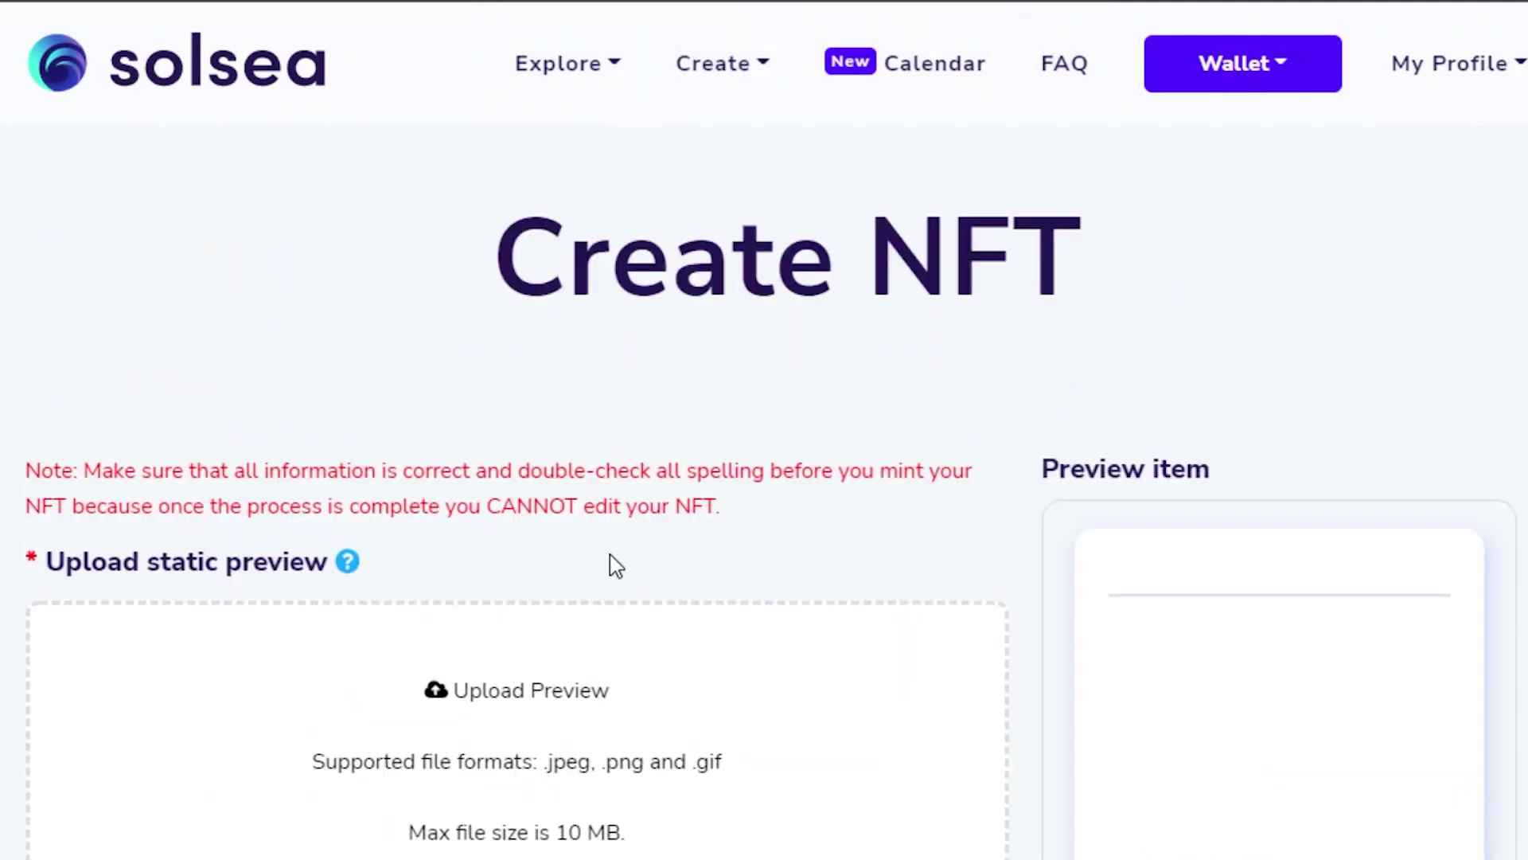
scroll(615, 565, "down", 1)
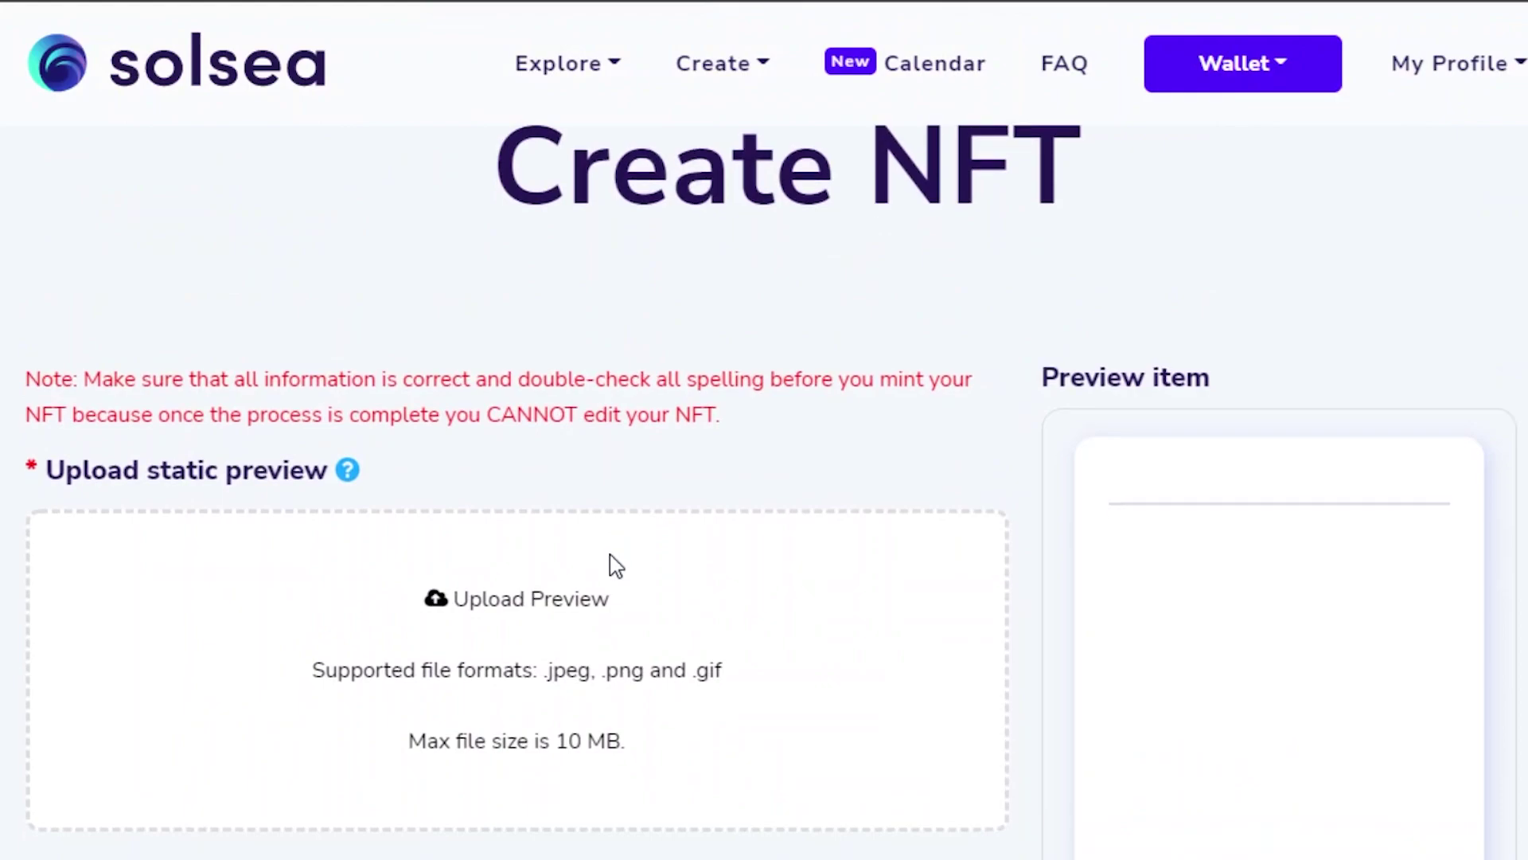
left_click(531, 704)
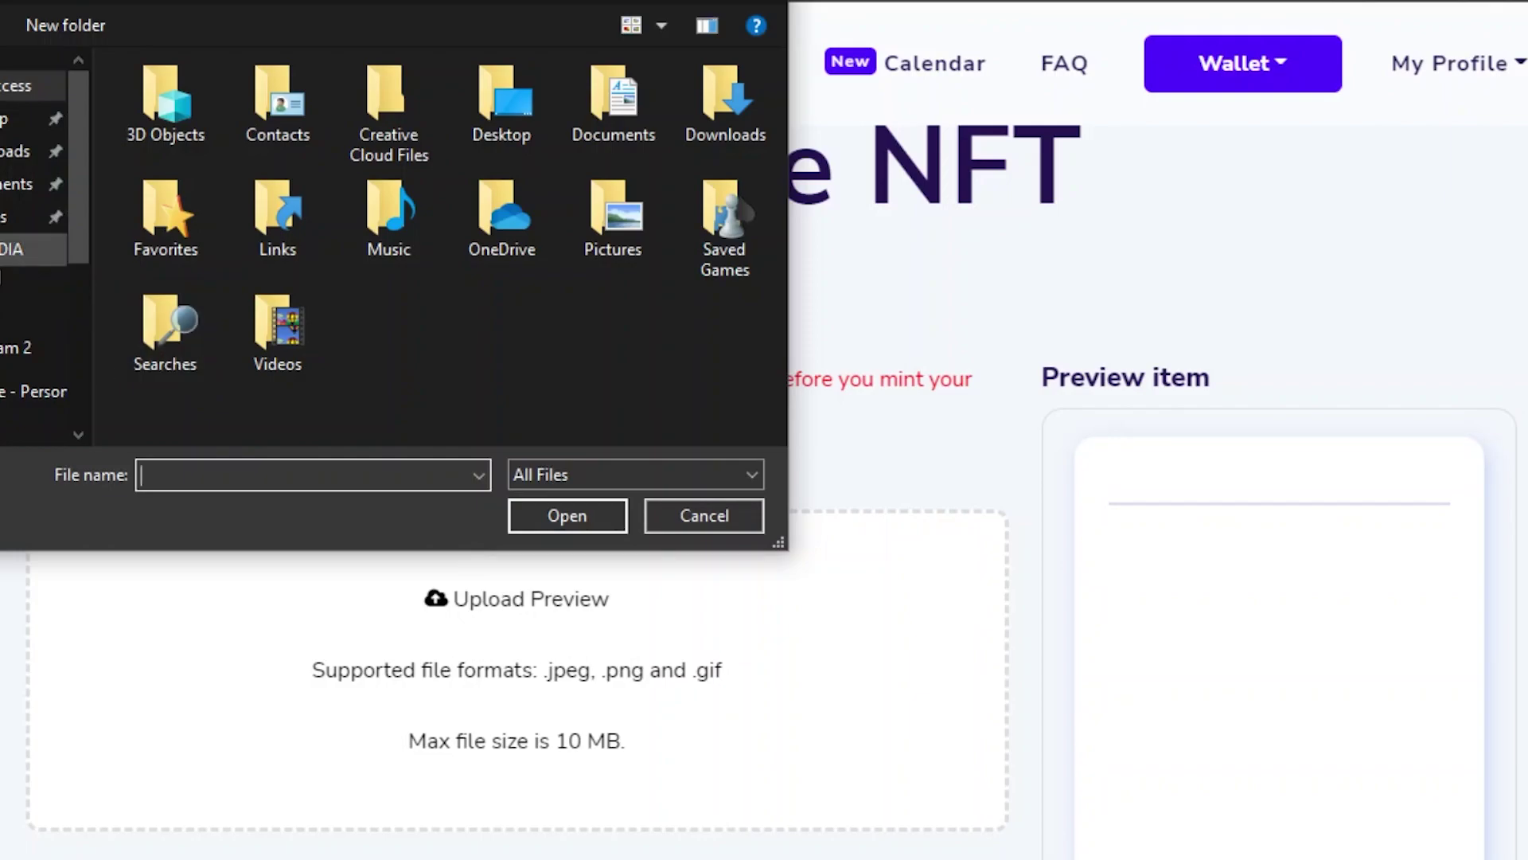
left_click(24, 216)
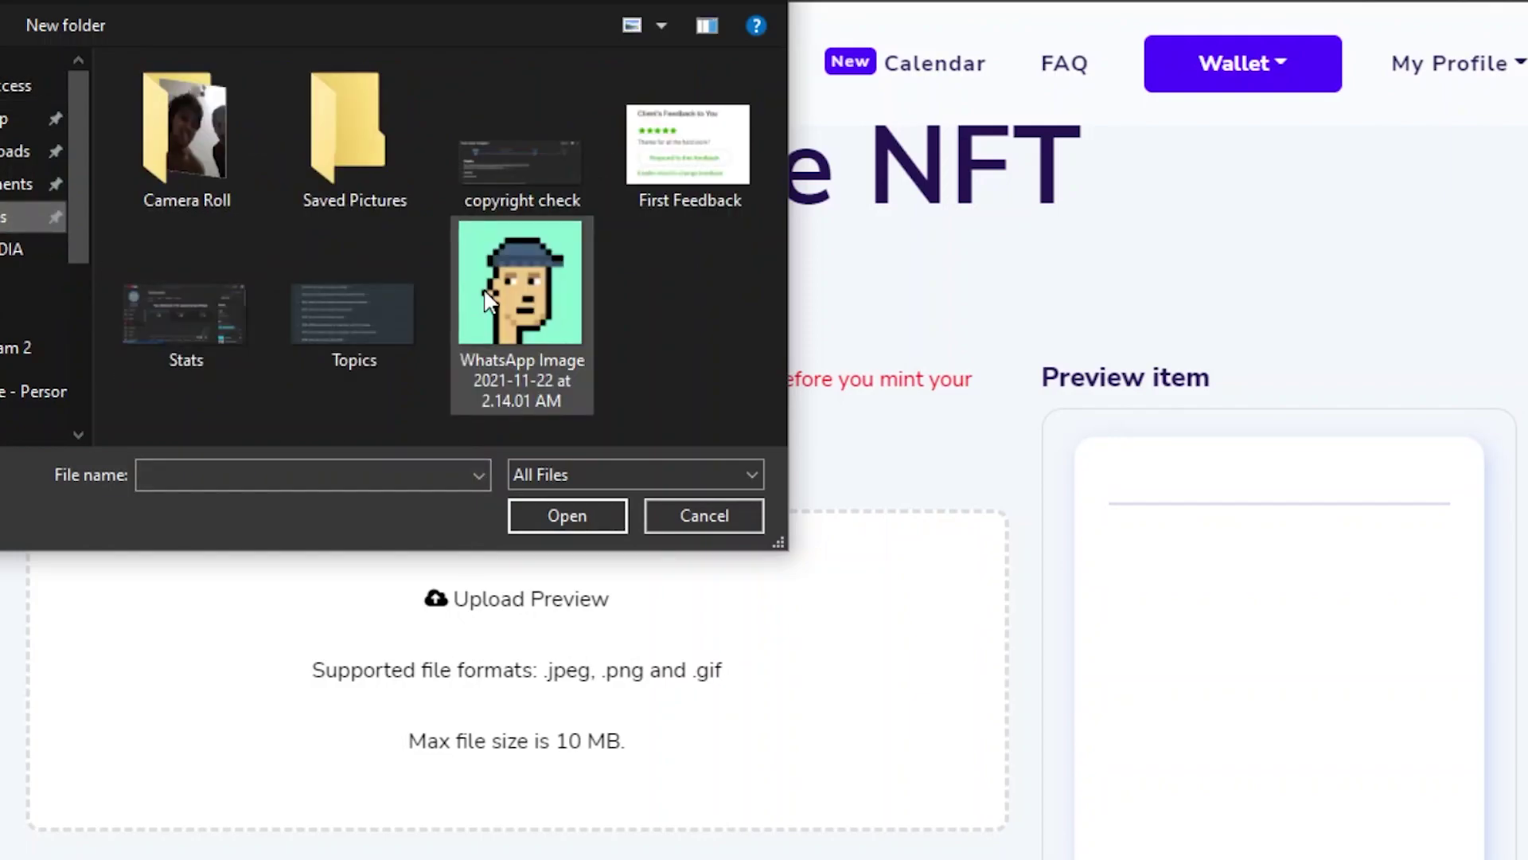
left_click(521, 310)
left_click(580, 510)
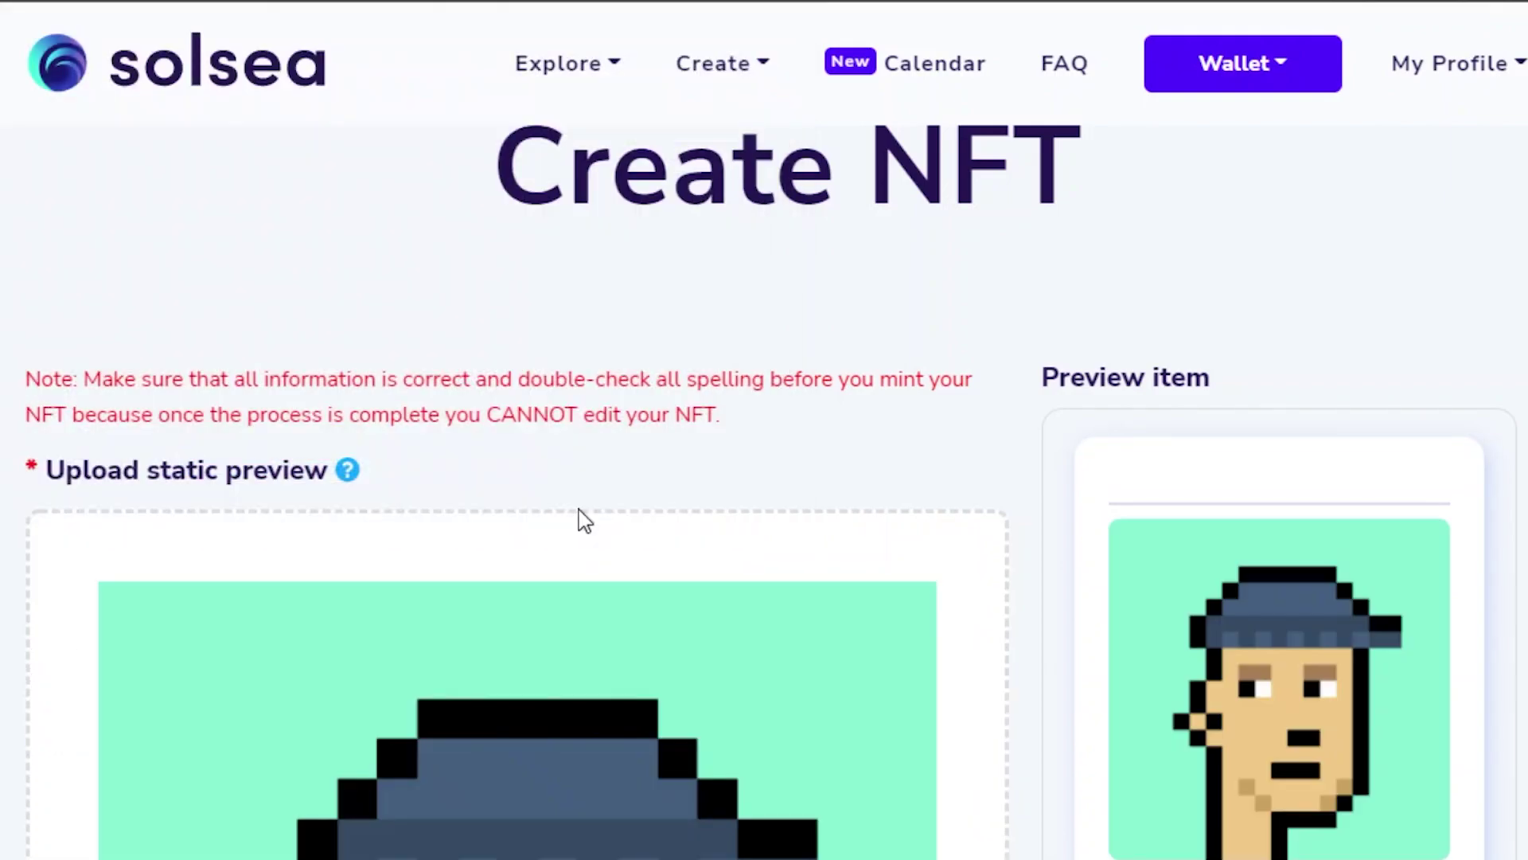
- Upload the same image, "WhatsApp Image 2021-11-22 at 2.14.01 AM", as the NFT's artwork file, leaving the animated preview empty
scroll(579, 700, "down", 15)
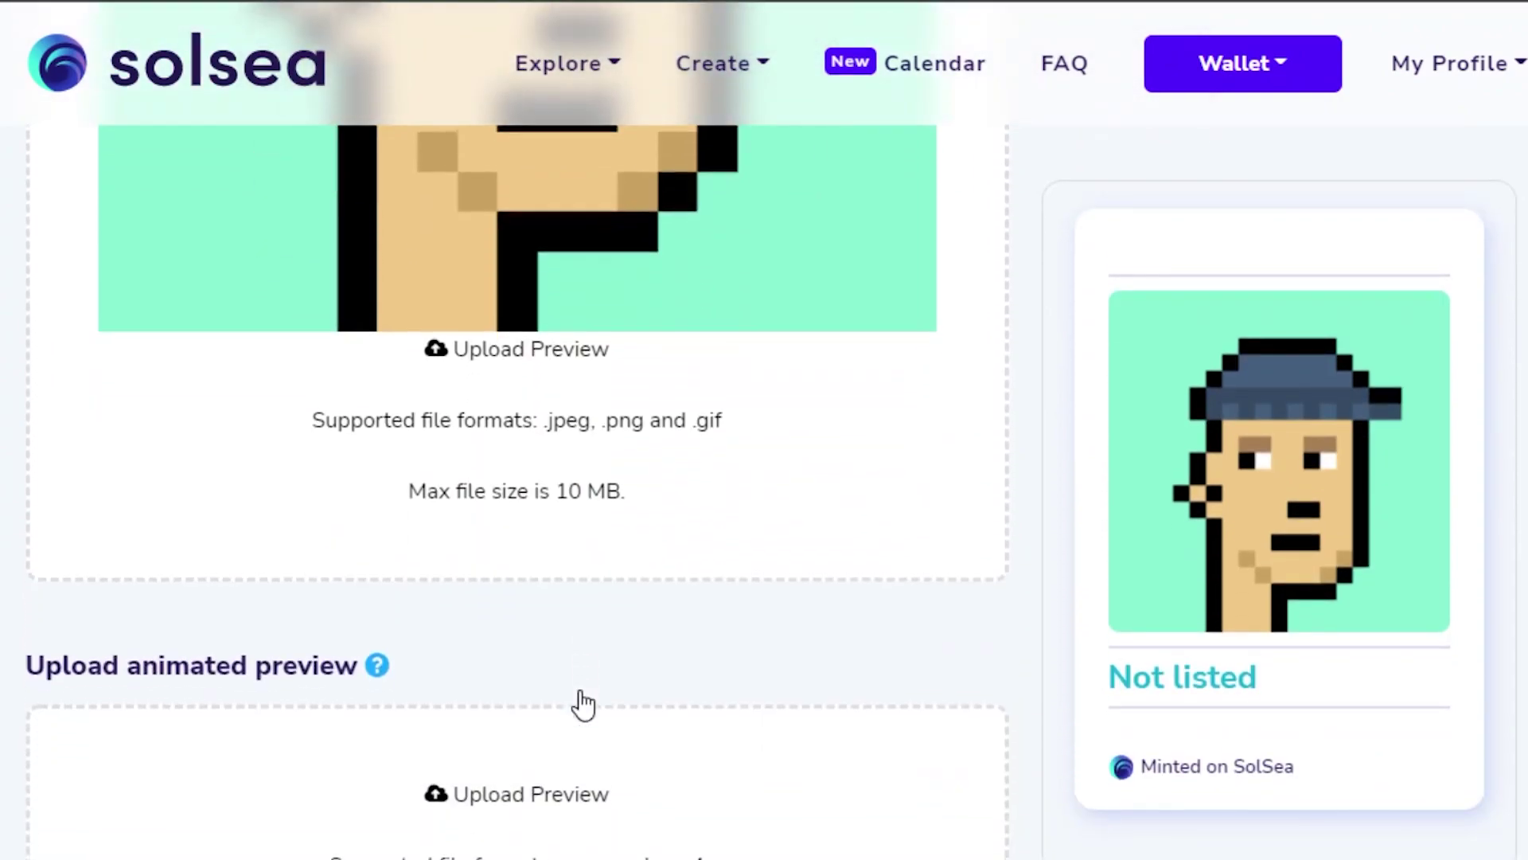
scroll(581, 705, "down", 1)
scroll(581, 701, "up", 2)
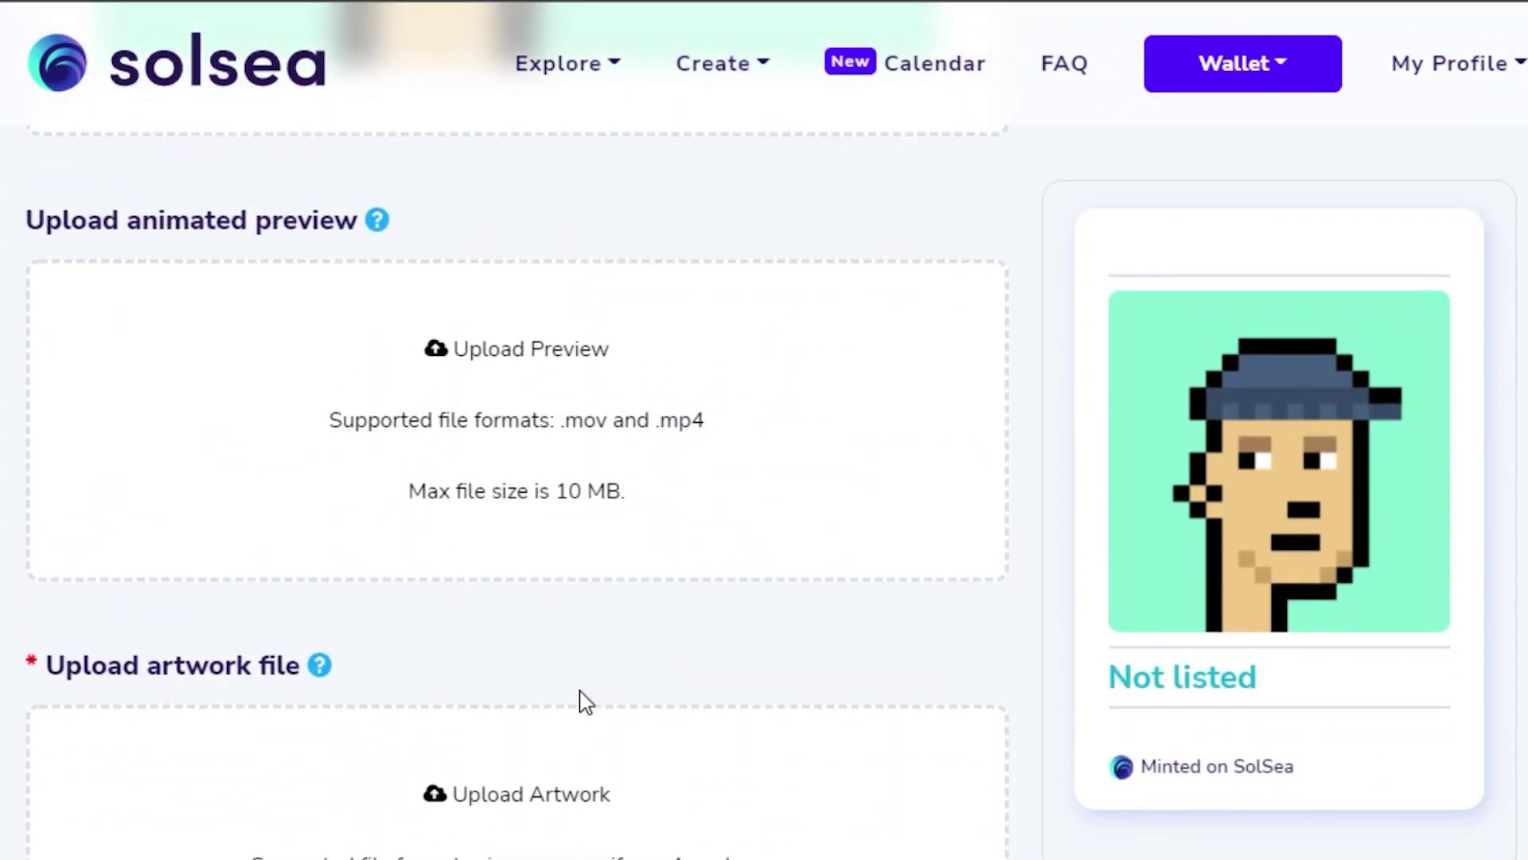
scroll(605, 557, "down", 3)
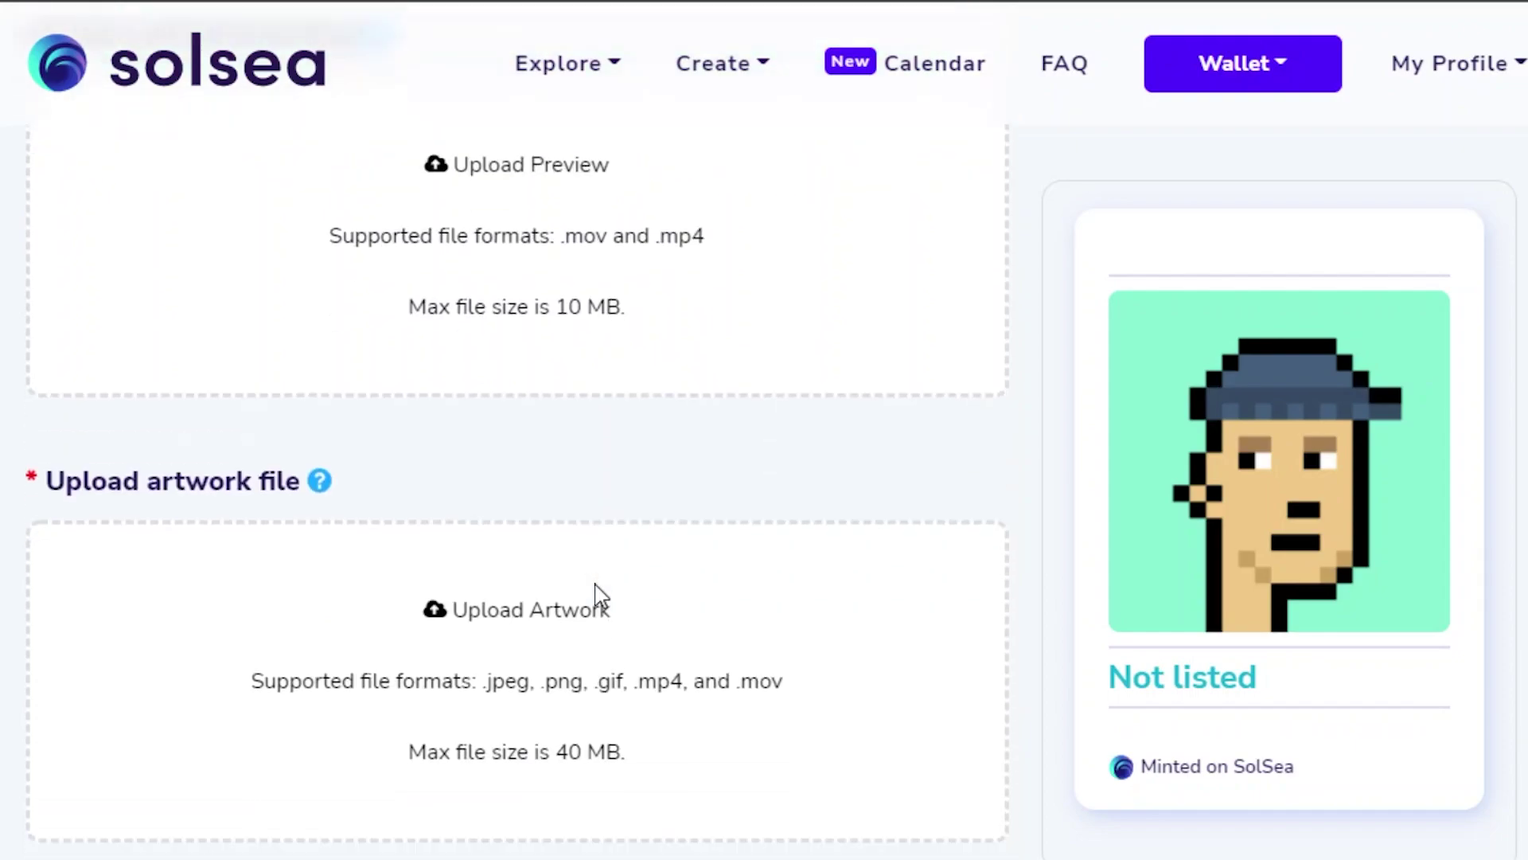
scroll(498, 675, "down", 3)
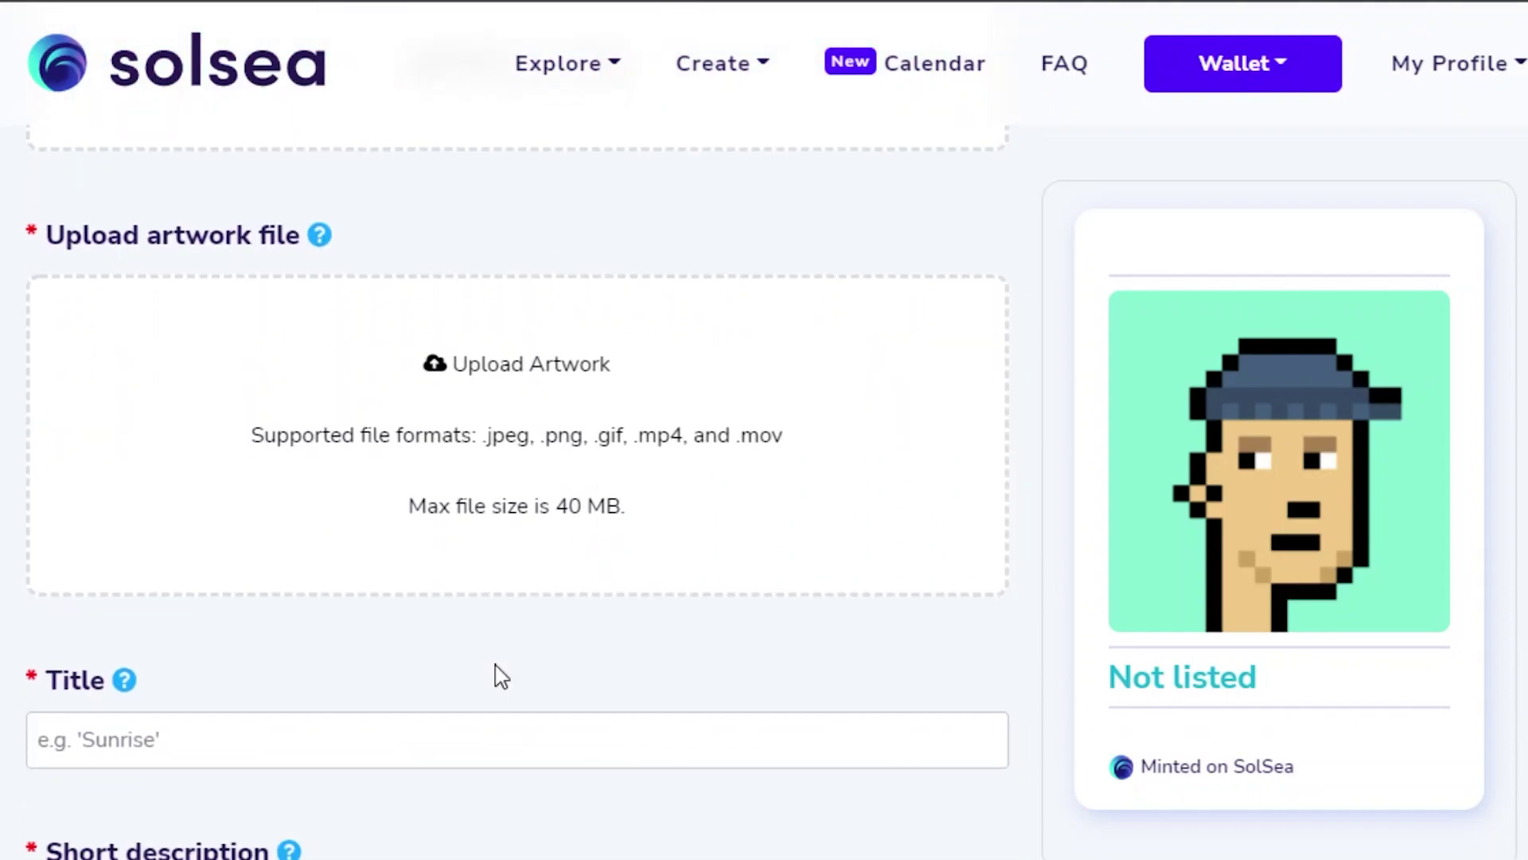
left_click(525, 372)
double_click(483, 350)
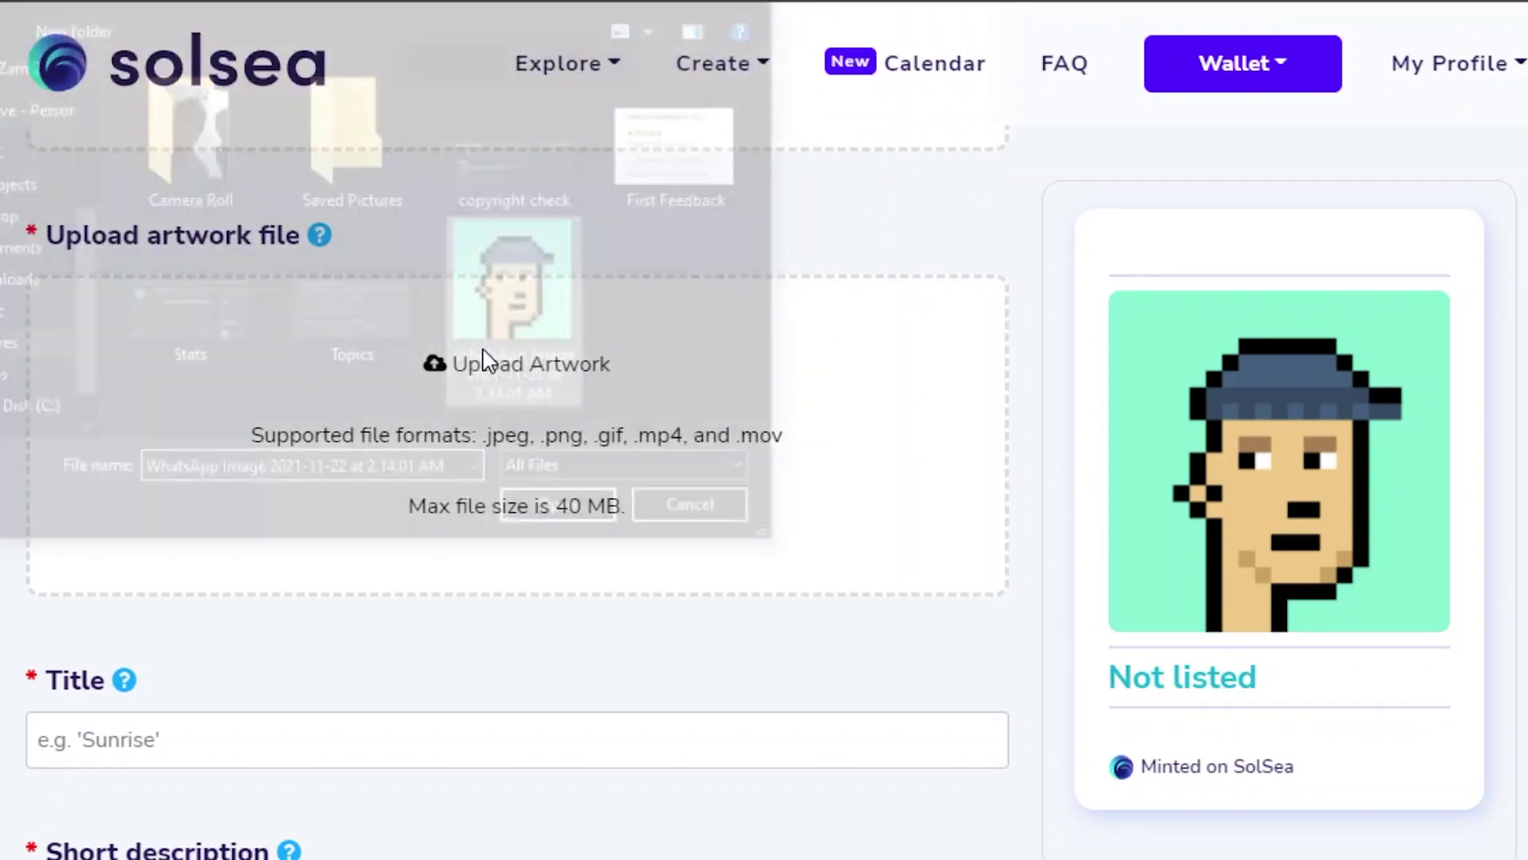
- Examine the remaining NFT form fields, from title, descriptions and royalties through tags, license, collection, traits and NSFW to the minting notice
scroll(458, 517, "down", 5)
scroll(462, 522, "down", 8)
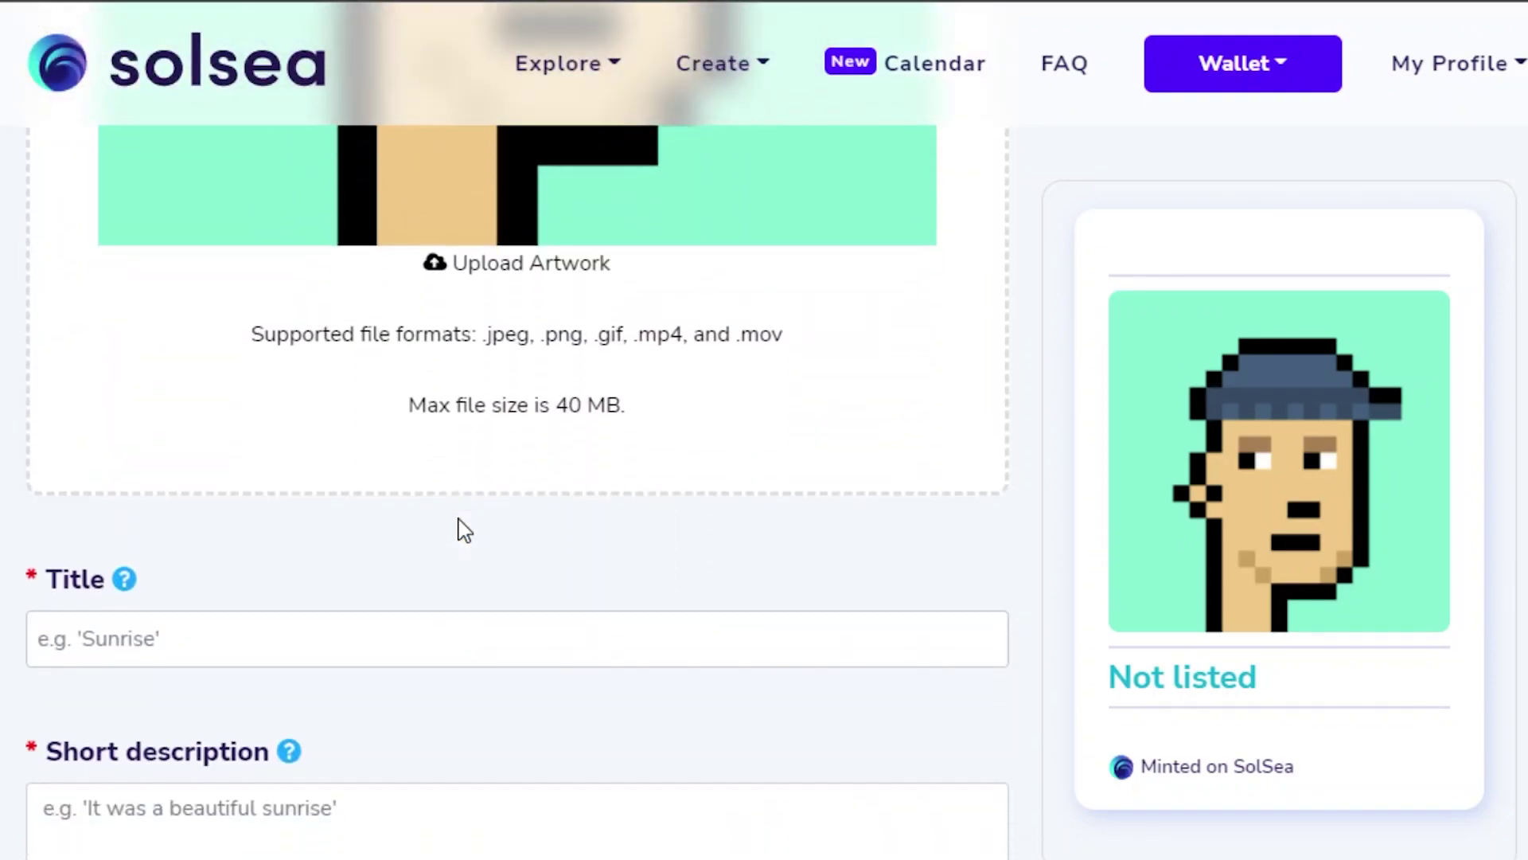
scroll(460, 518, "up", 1)
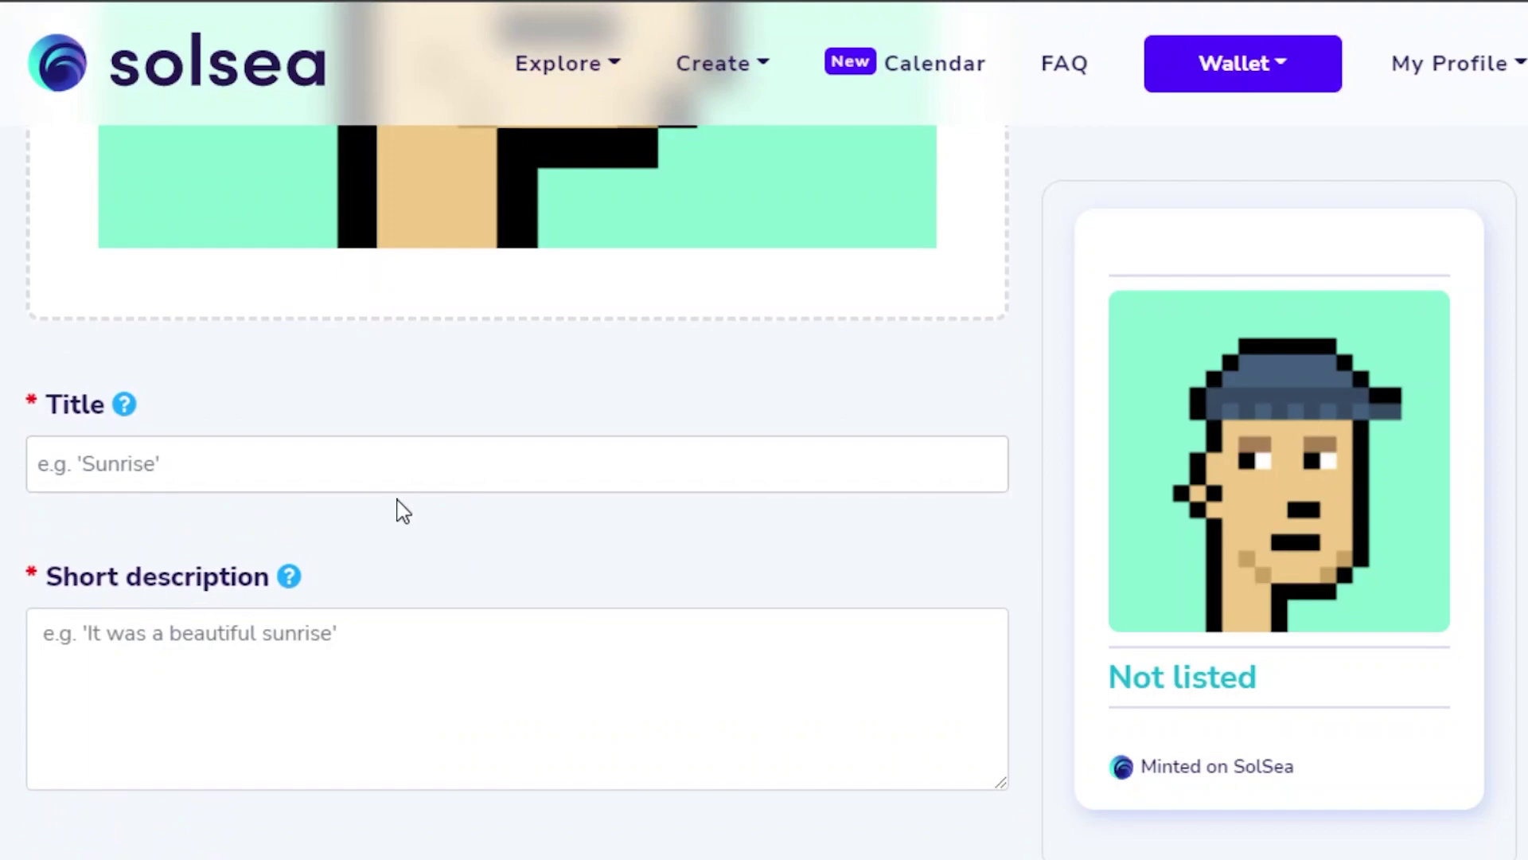
left_click(386, 467)
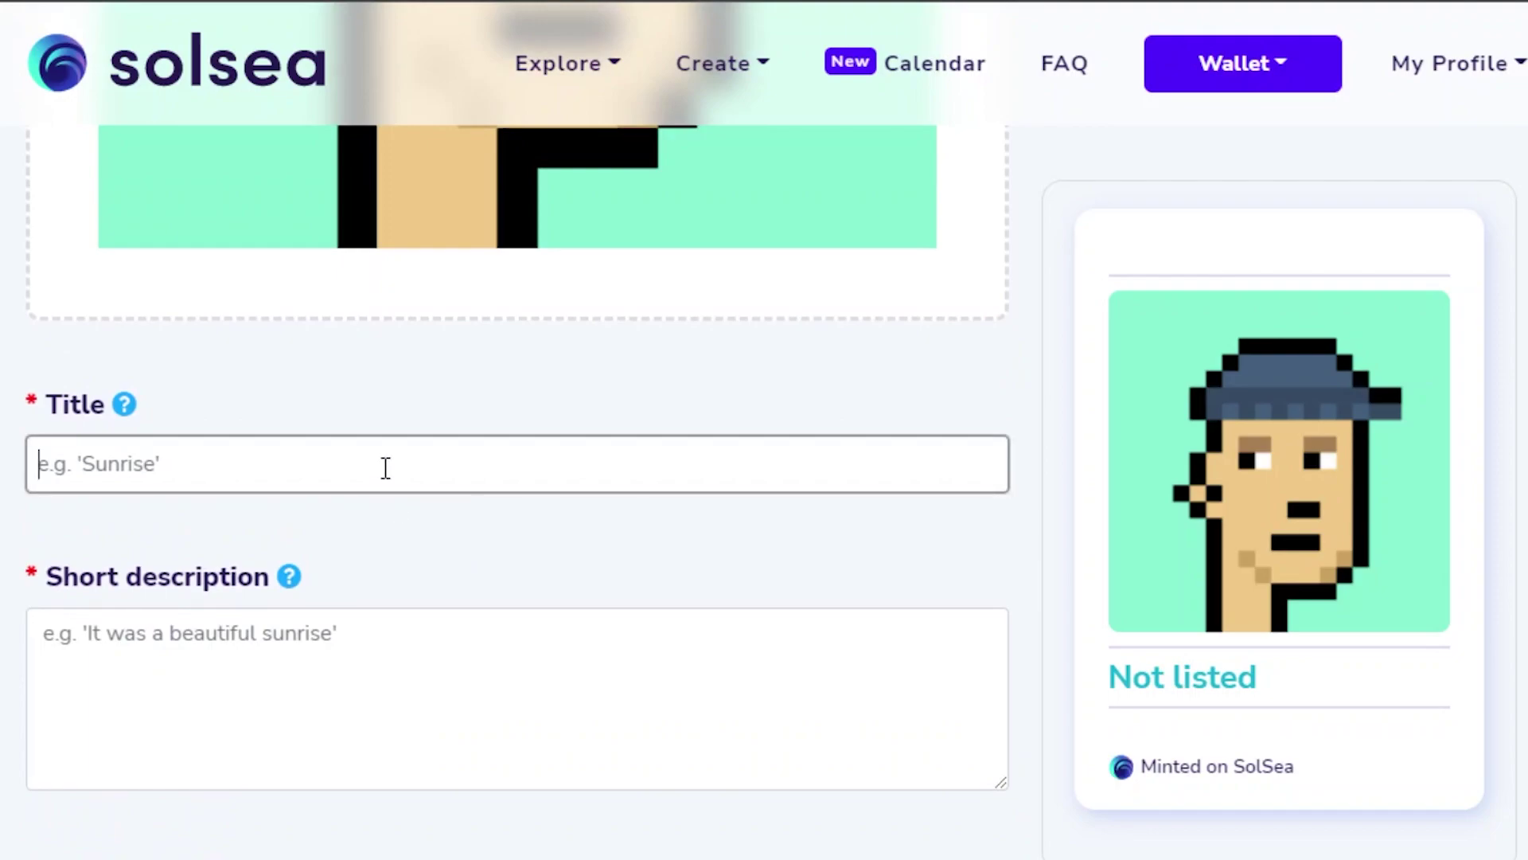
scroll(381, 658, "down", 5)
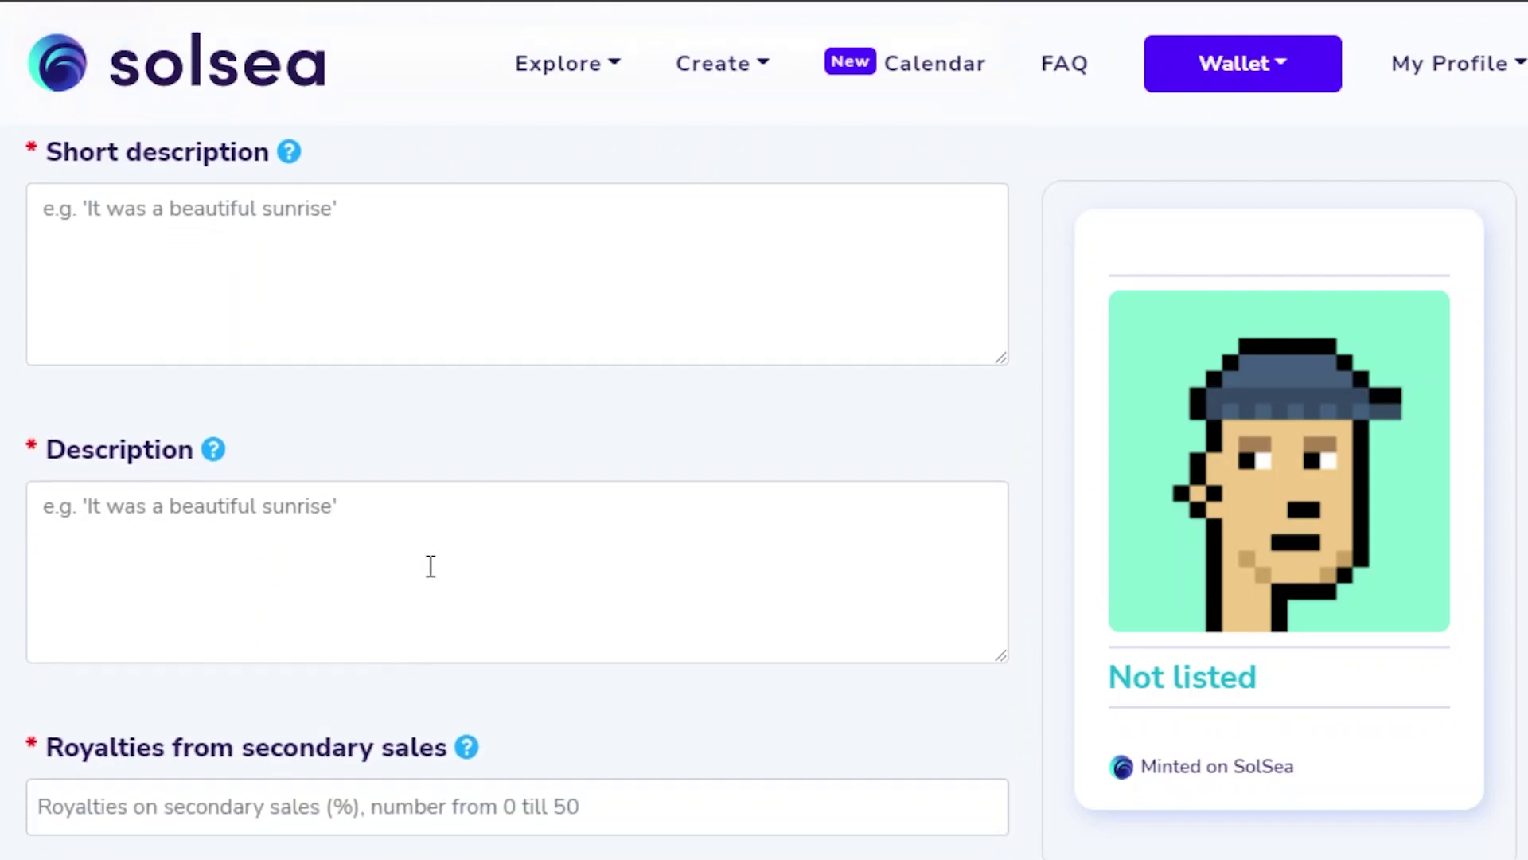
scroll(394, 709, "up", 1)
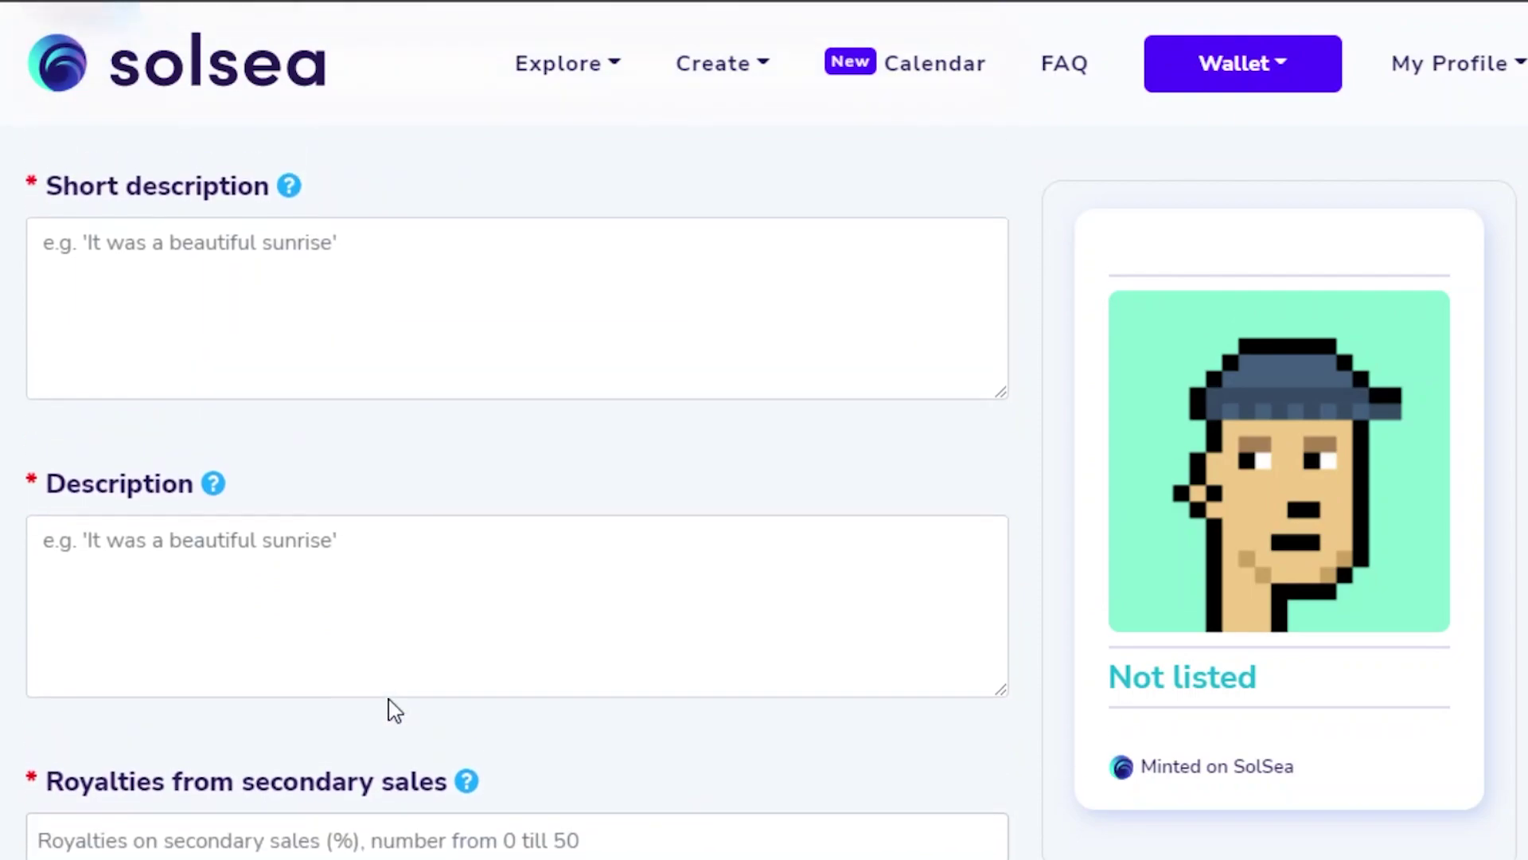
scroll(483, 568, "down", 2)
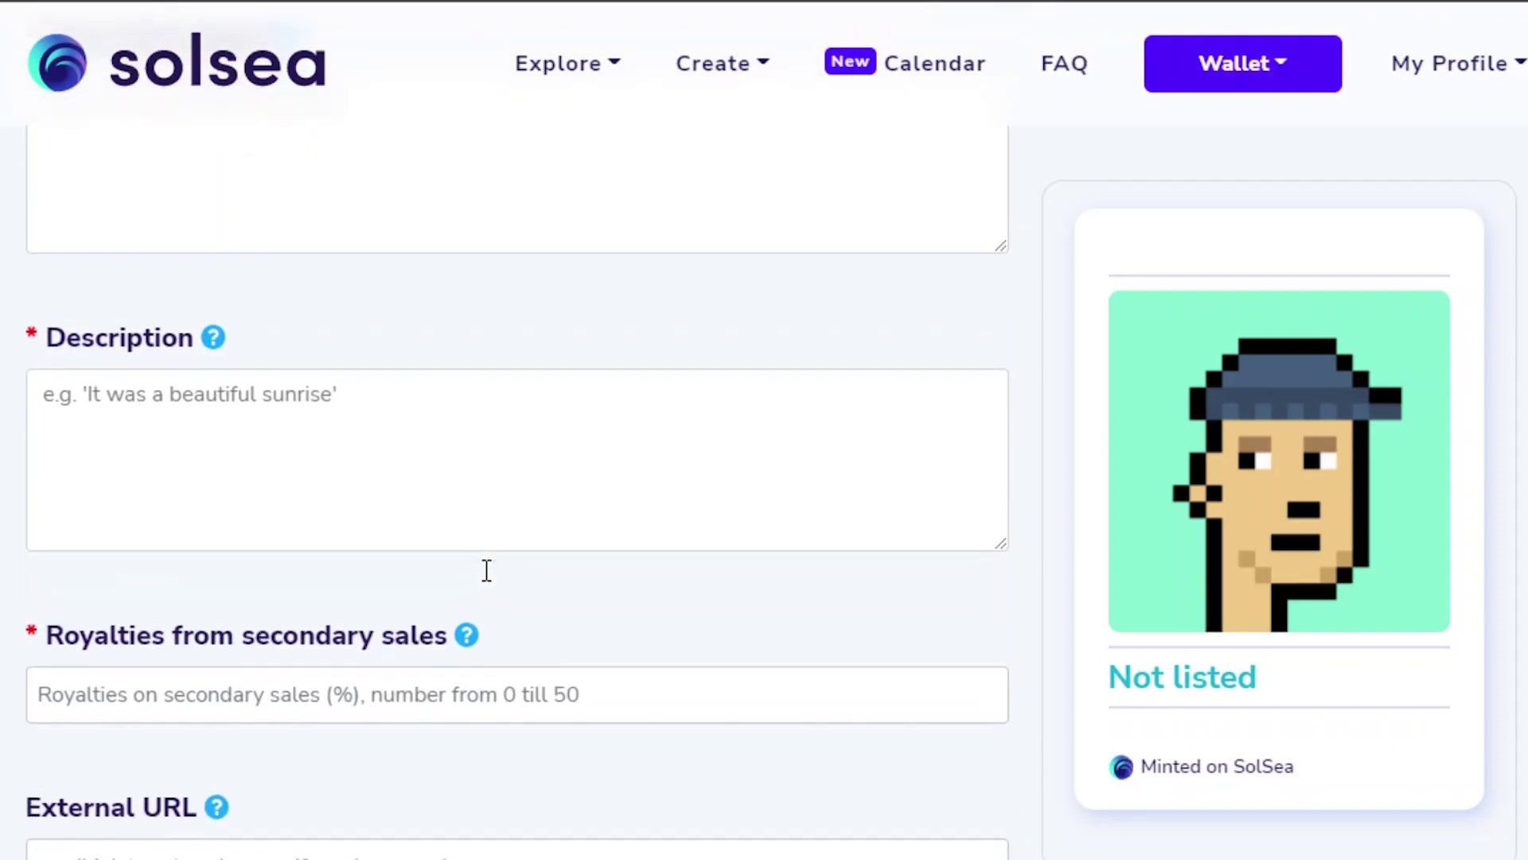
scroll(481, 478, "up", 5)
scroll(580, 485, "down", 11)
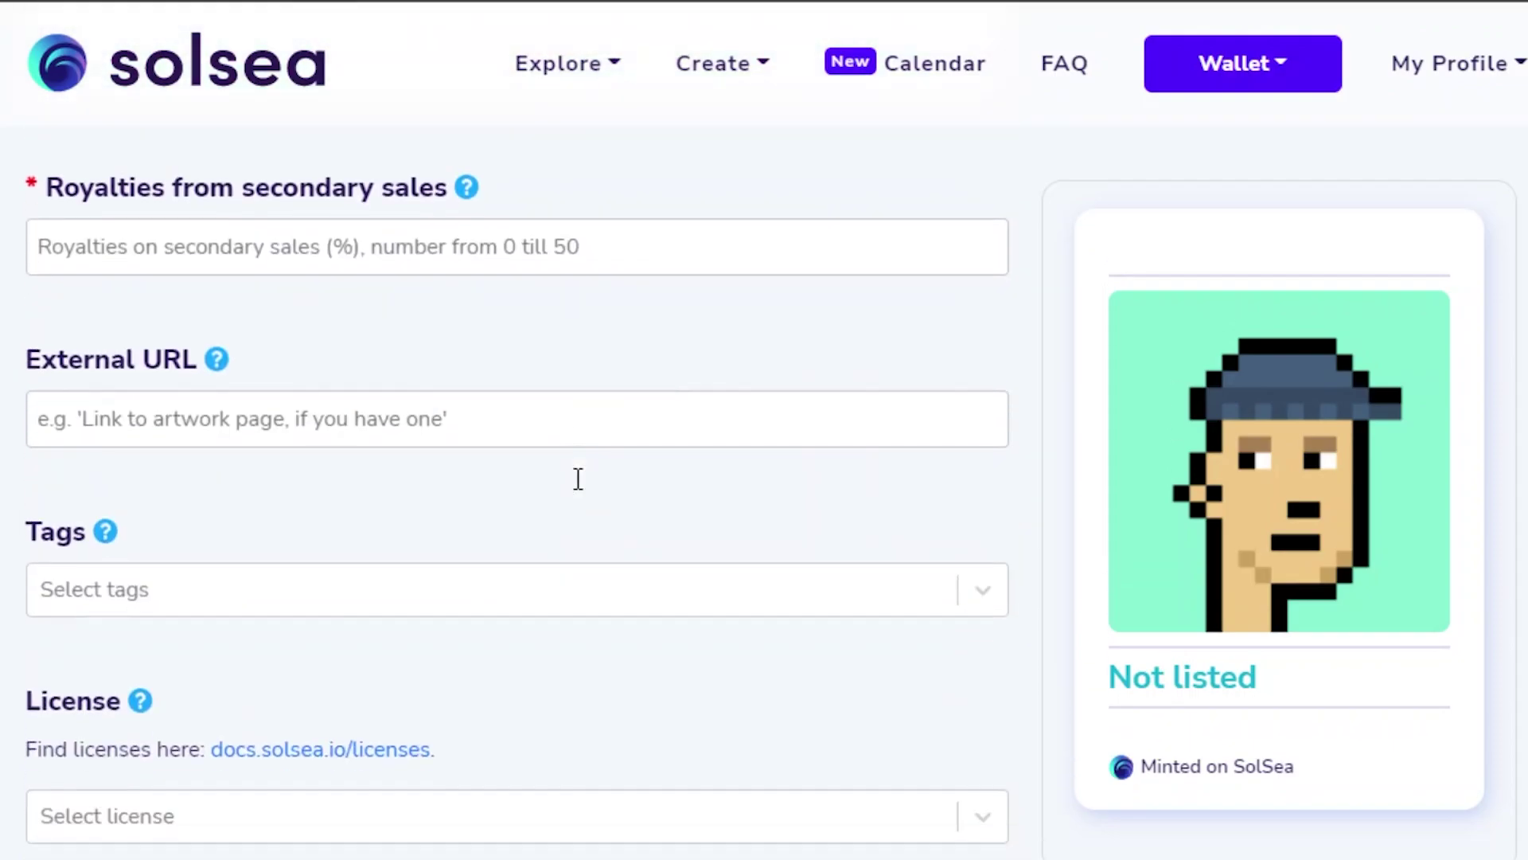
scroll(480, 697, "down", 7)
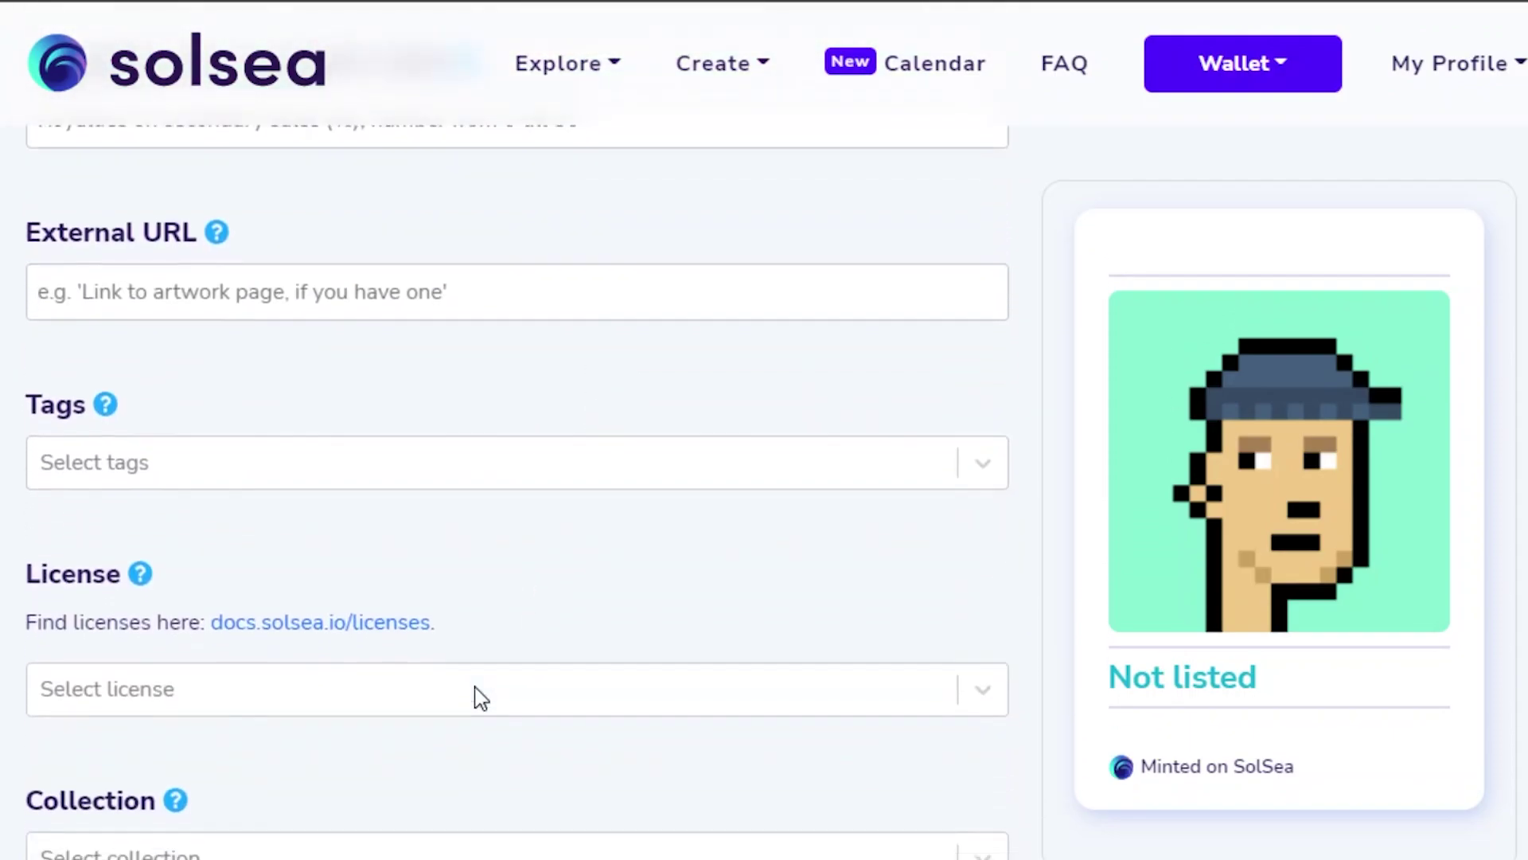
scroll(477, 686, "down", 1)
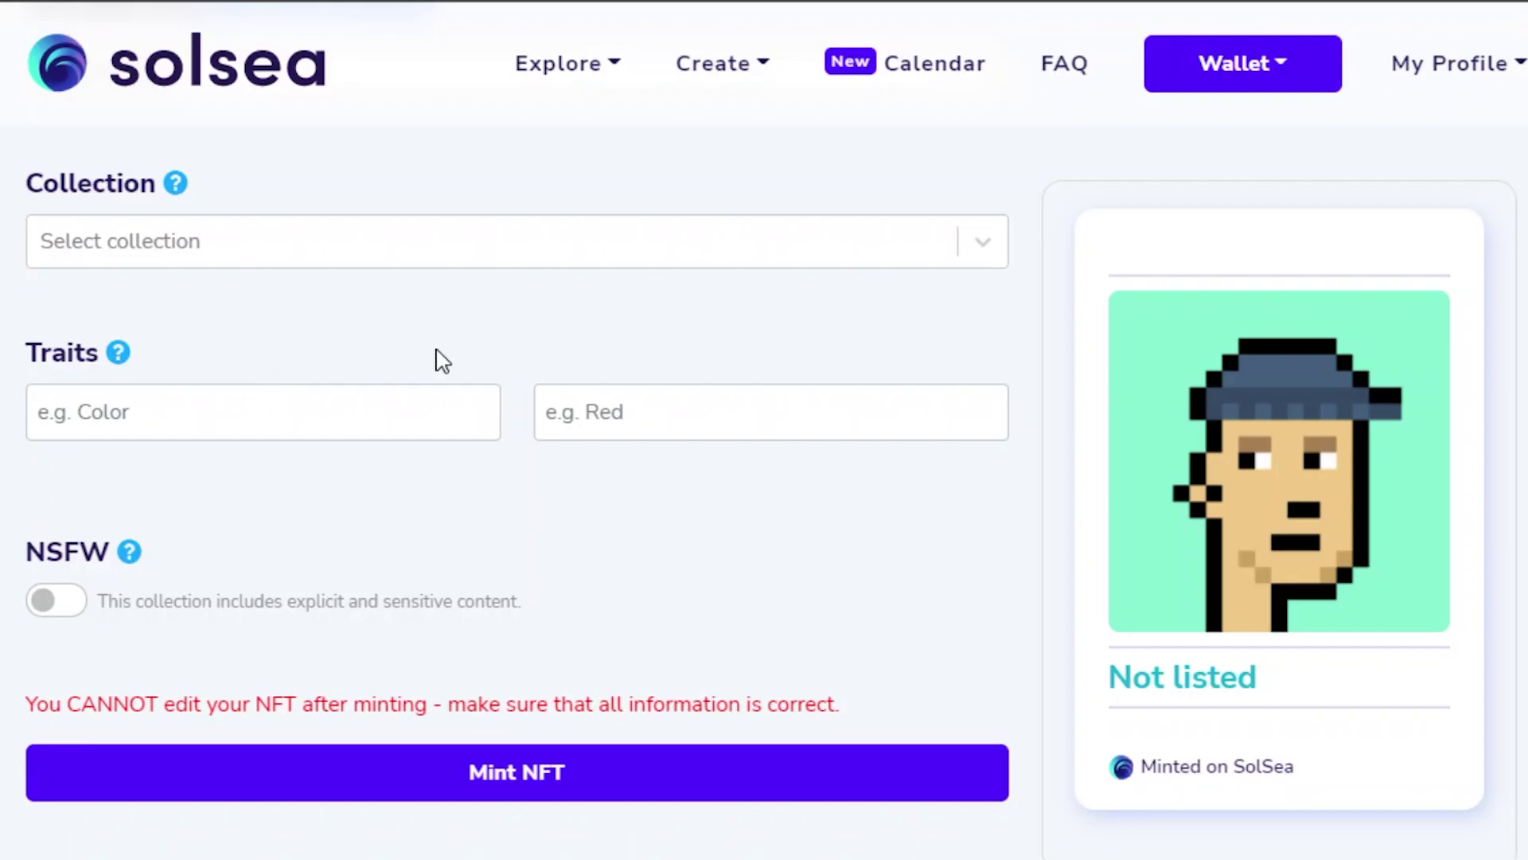
scroll(397, 407, "down", 4)
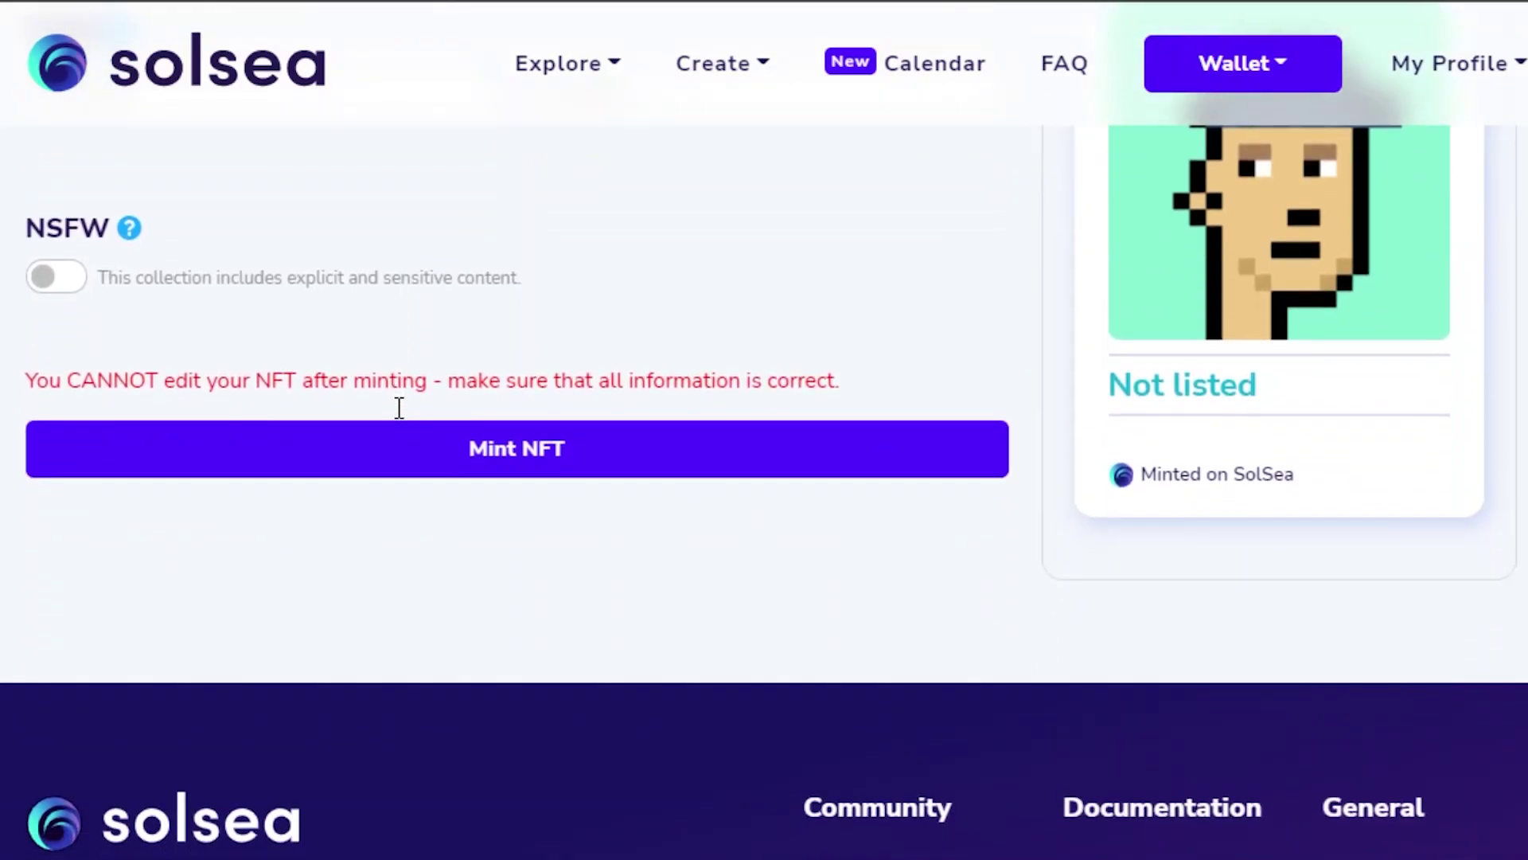
scroll(398, 408, "up", 20)
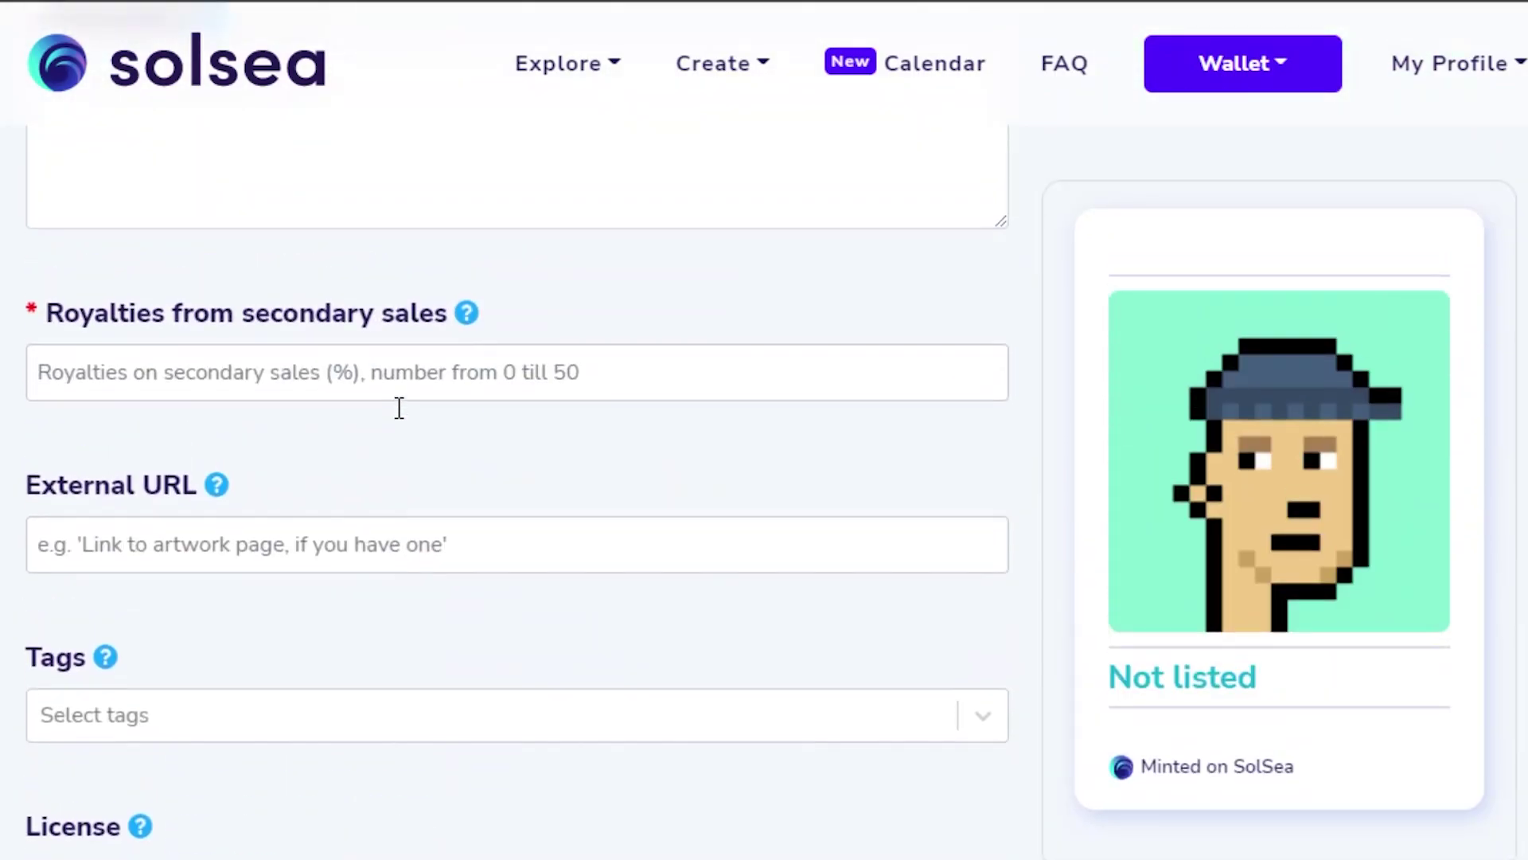
scroll(402, 418, "down", 1)
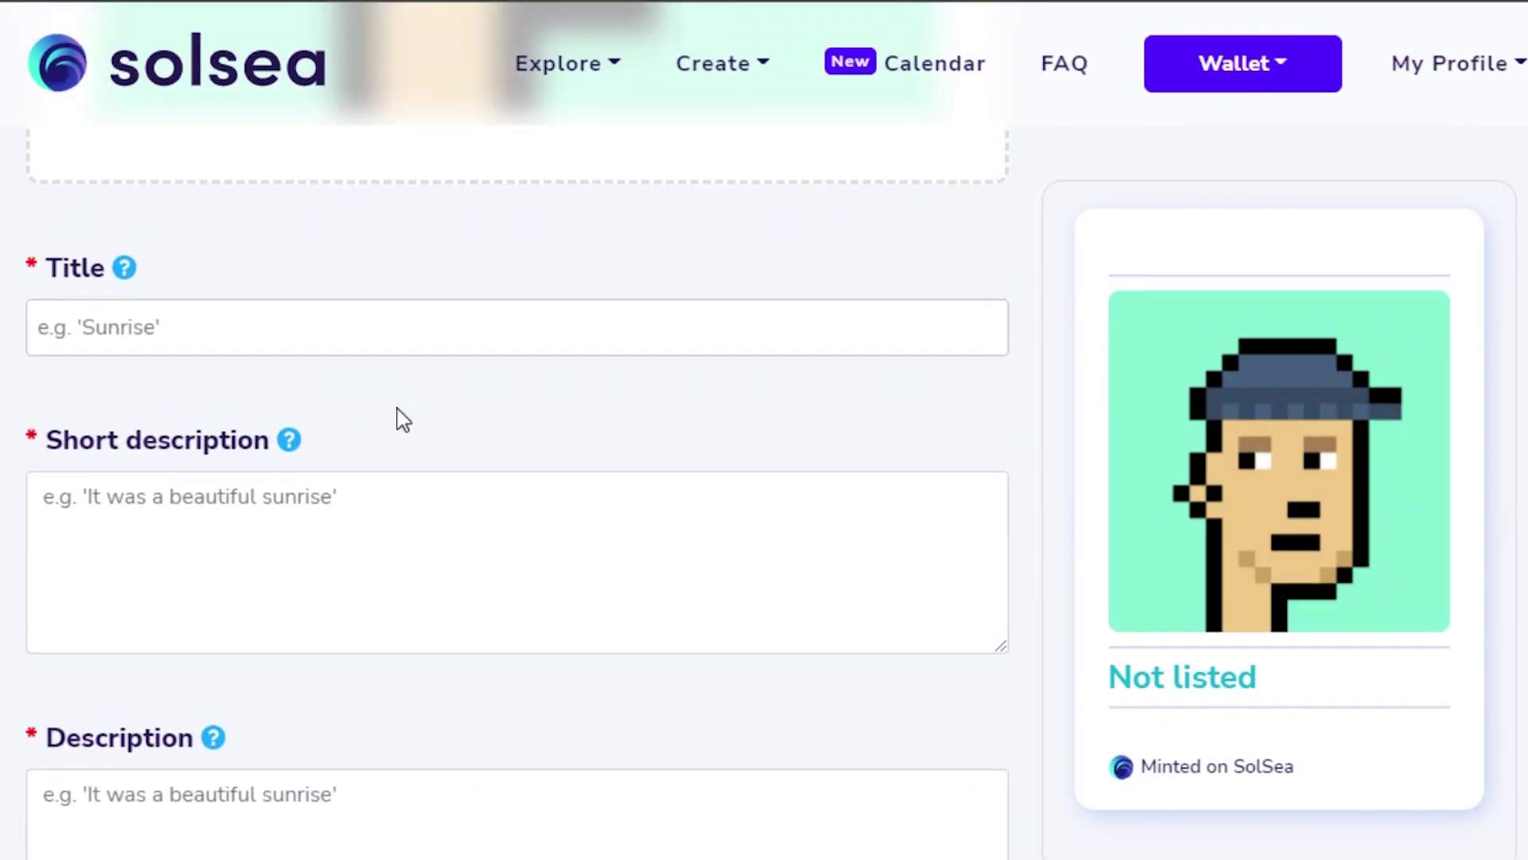
scroll(404, 419, "up", 2)
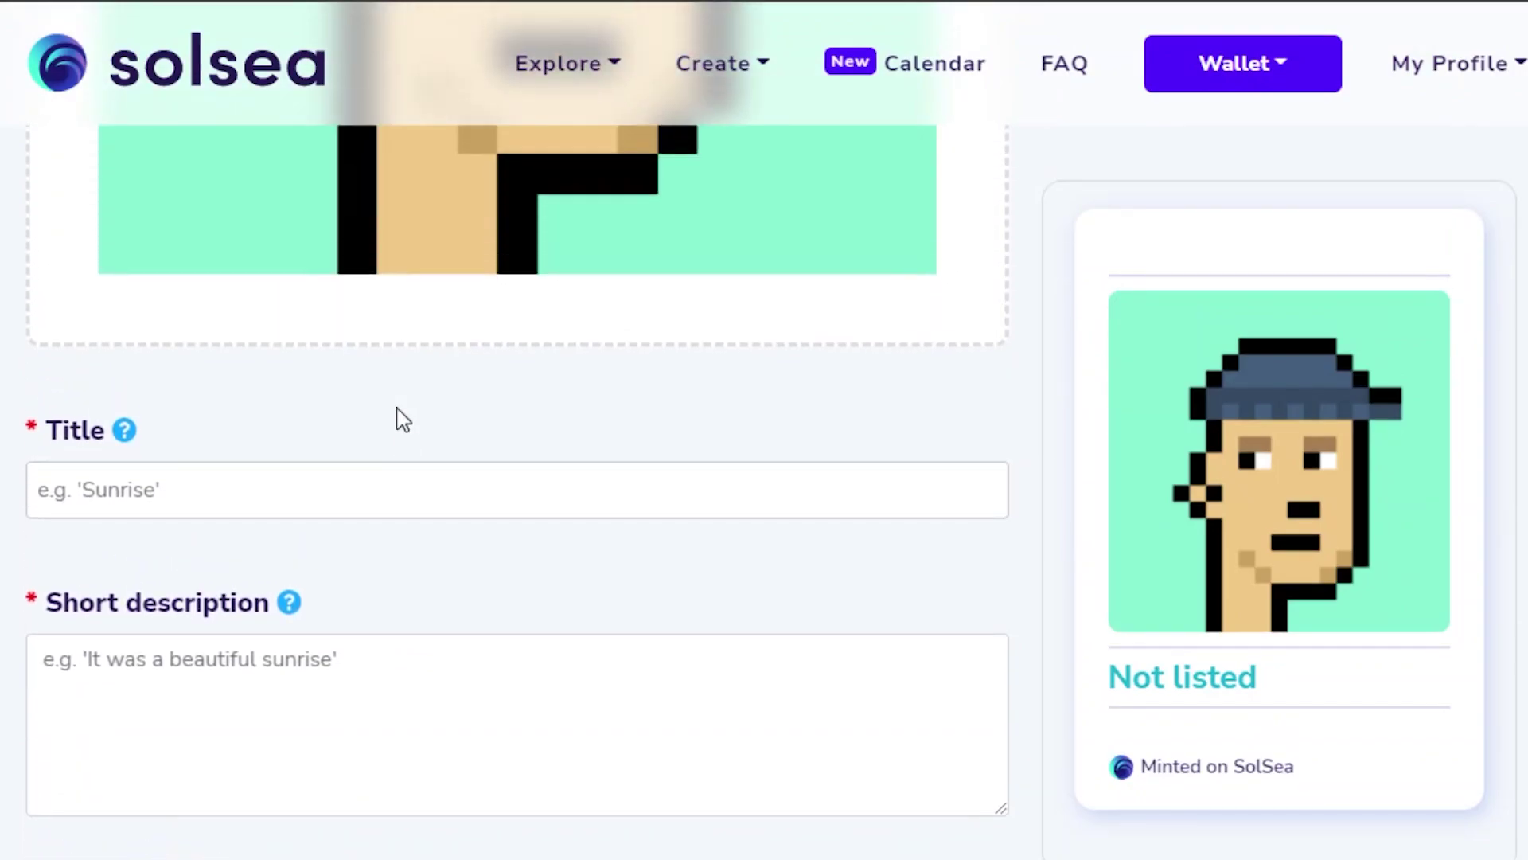
scroll(406, 422, "up", 6)
scroll(412, 416, "up", 9)
scroll(412, 416, "down", 14)
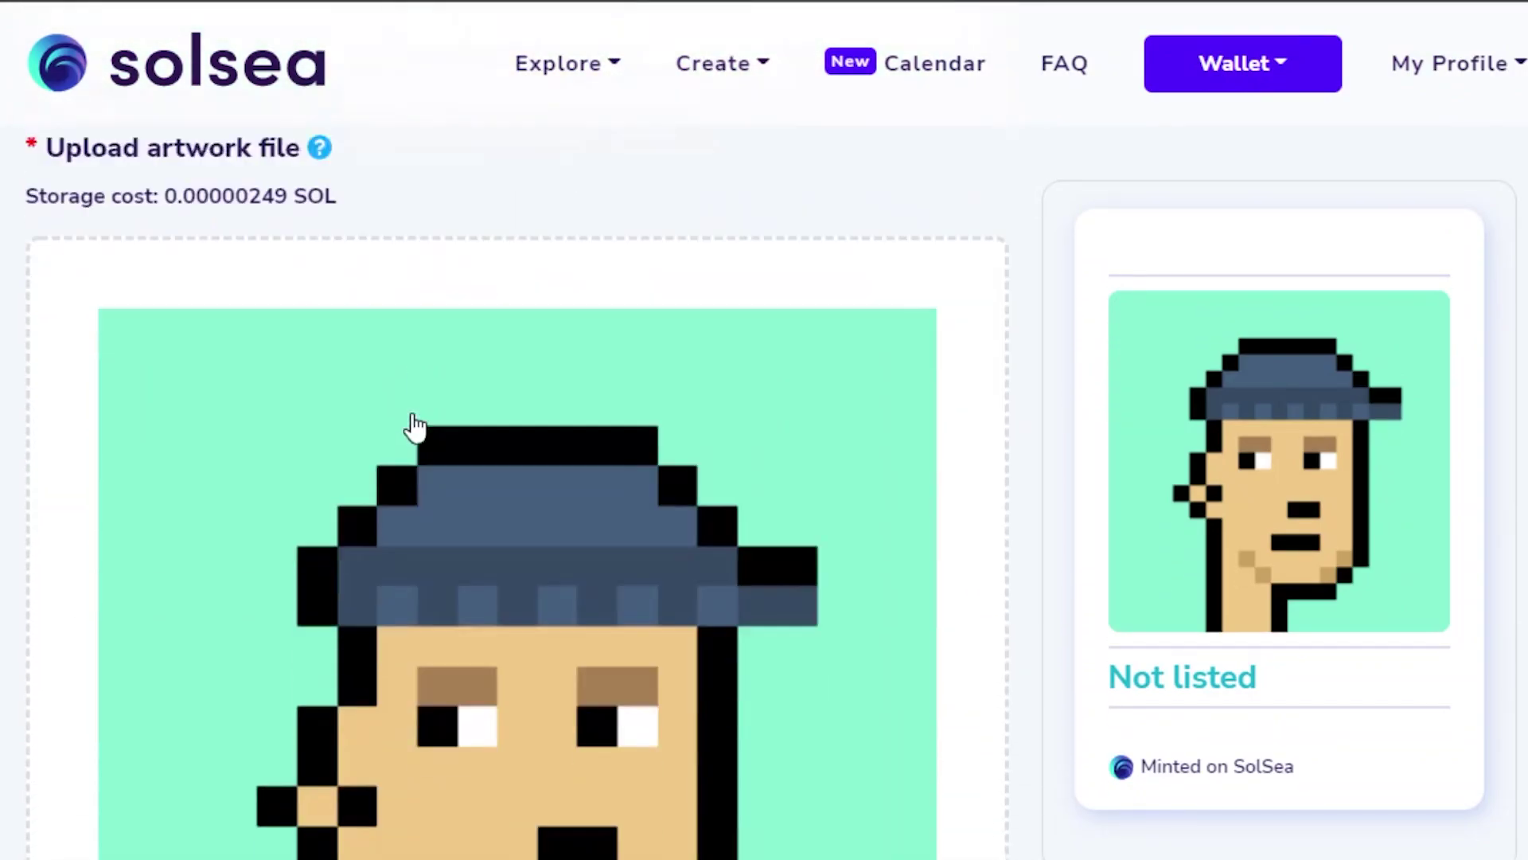
scroll(414, 423, "down", 5)
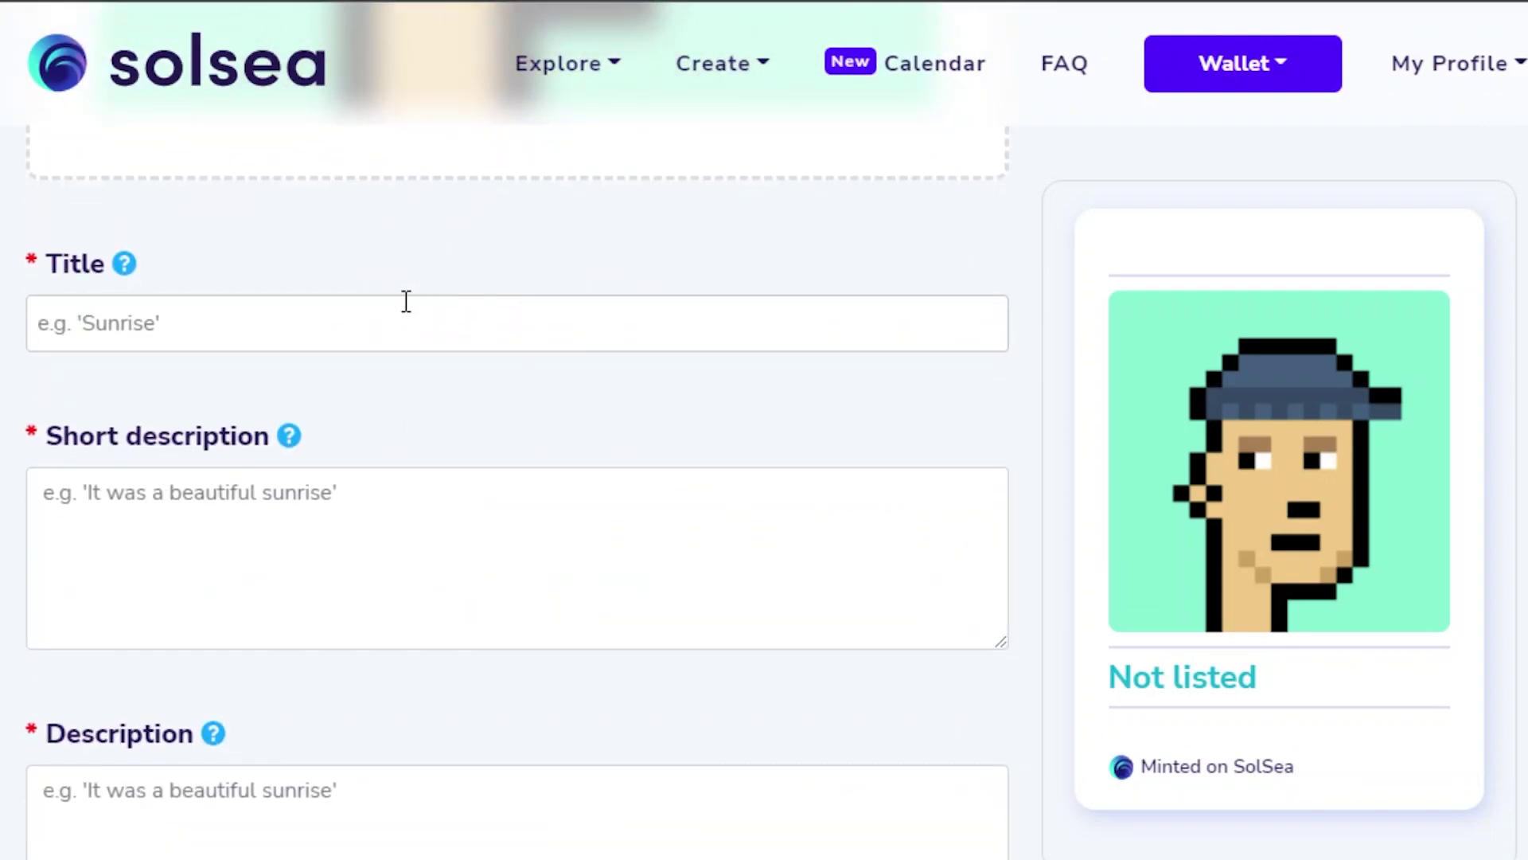
- Enter "Stoner man" as the NFT's title
left_click(406, 301)
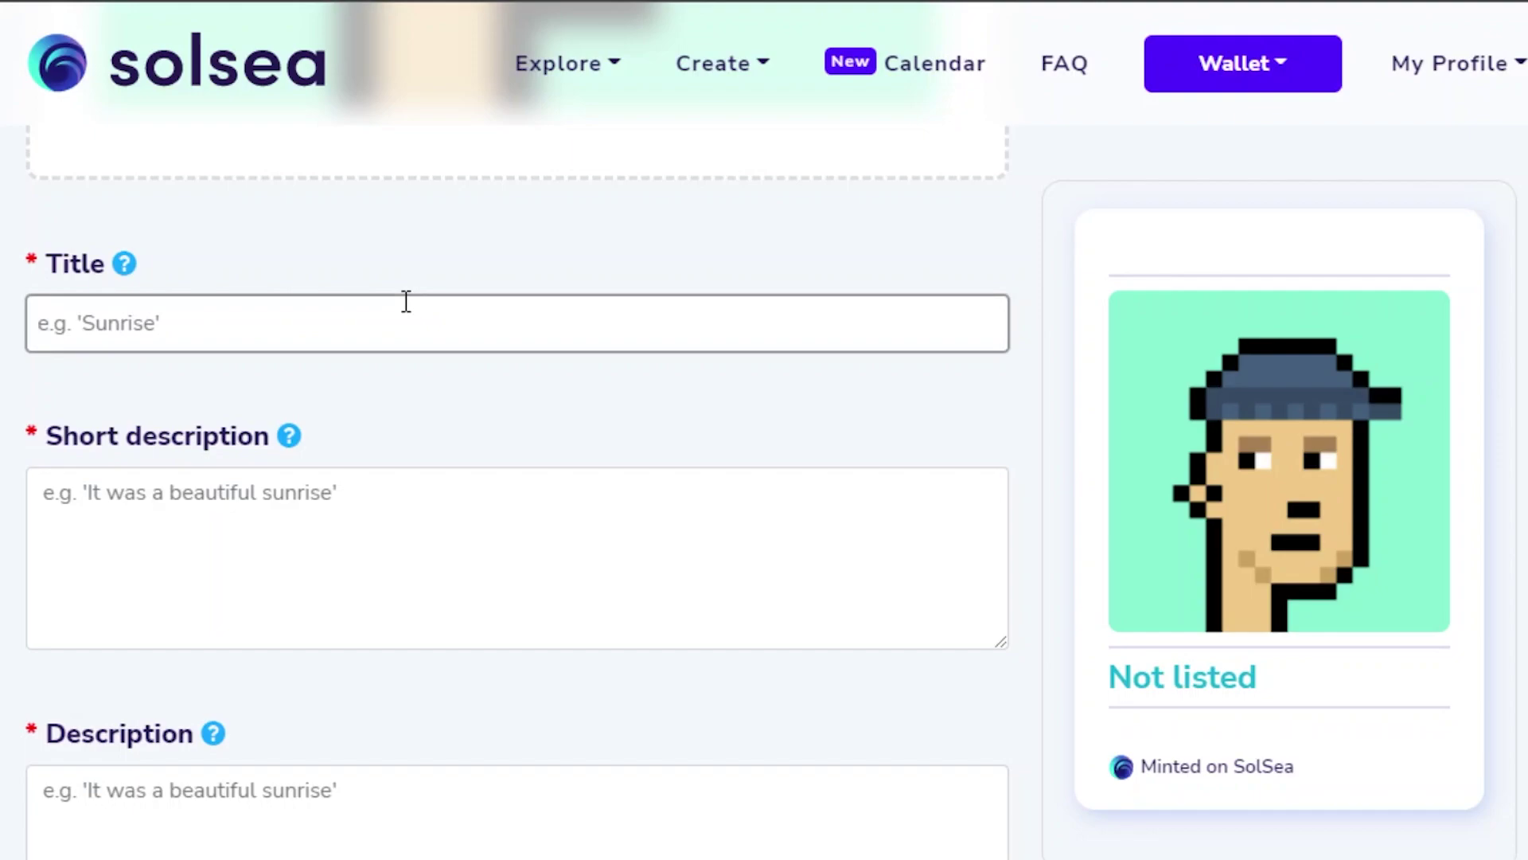
left_click(403, 218)
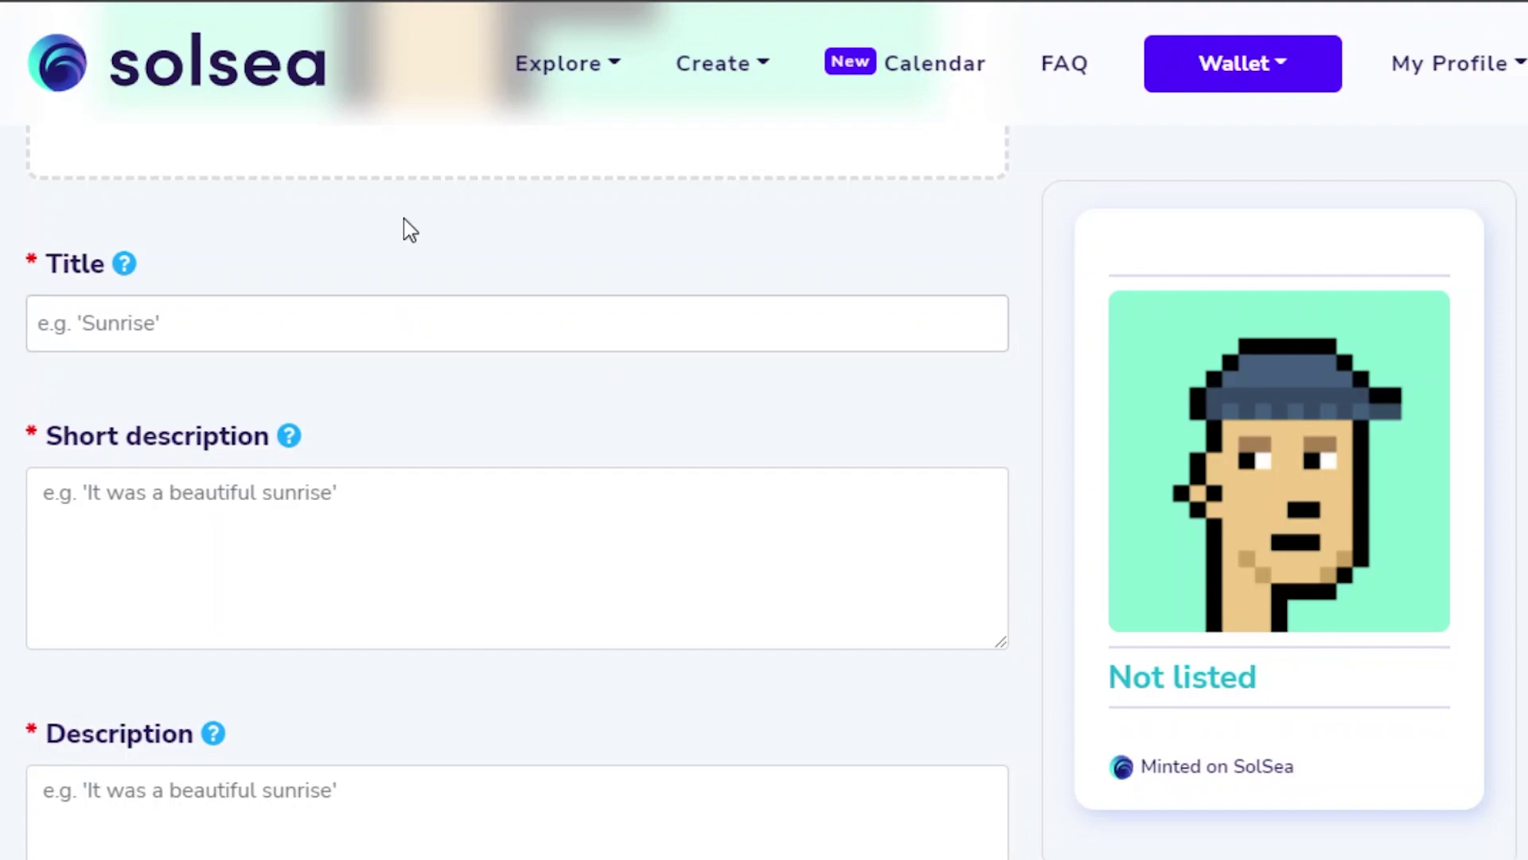
left_click(317, 333)
type("S")
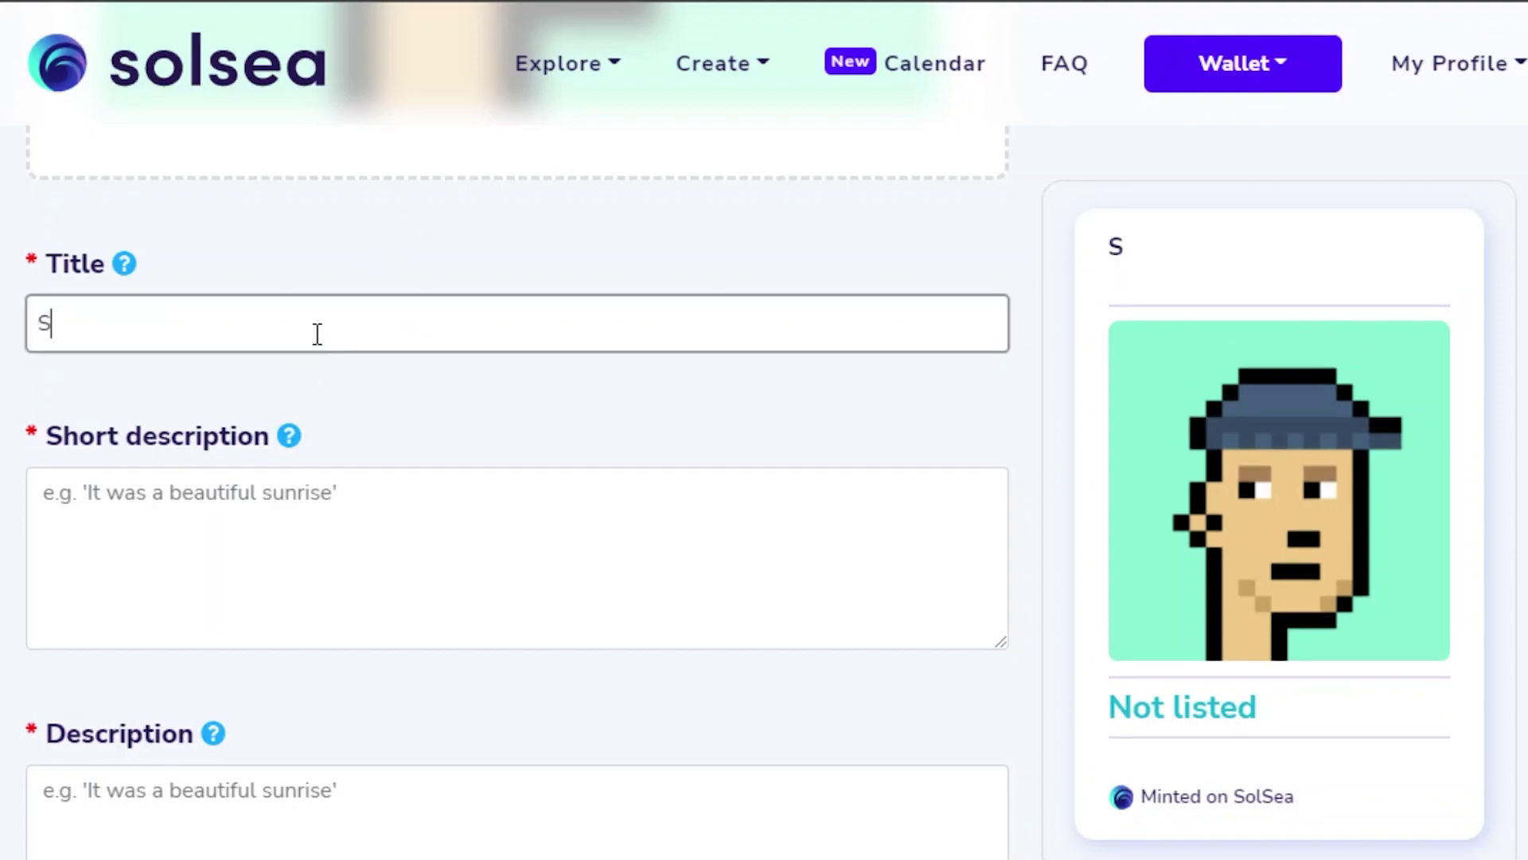
type("toner man")
- Enter "Here is a stoner with a beanie" as the NFT's short description
left_click(217, 504)
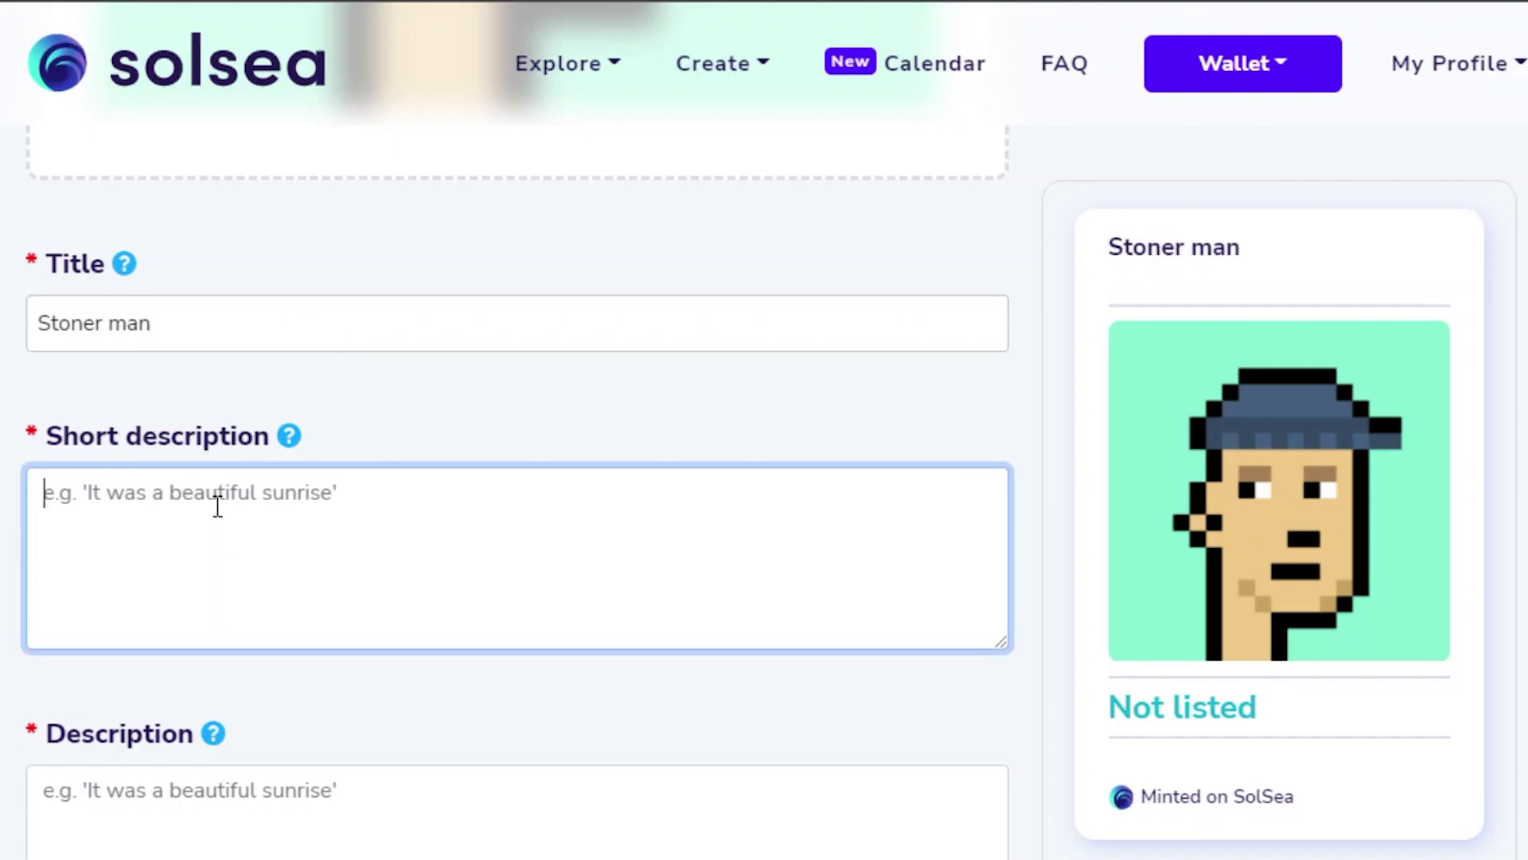
type("Here is a st")
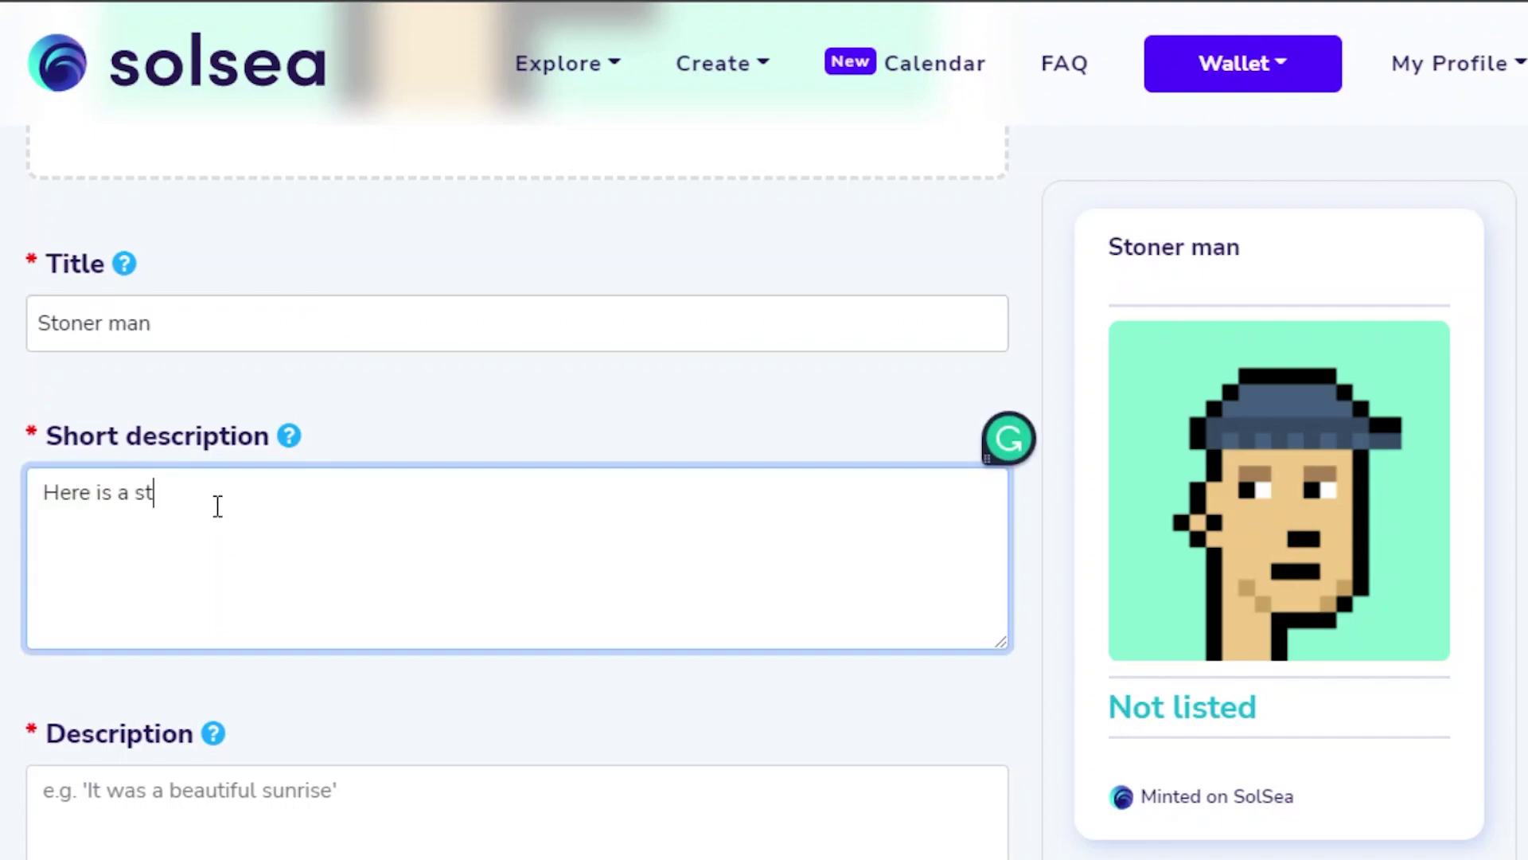
type("oner with a beanie")
- Enter the full description with spelling and grammar corrected: "I was just basically playing around and accidentally got into making it"
scroll(230, 549, "down", 3)
left_click(249, 585)
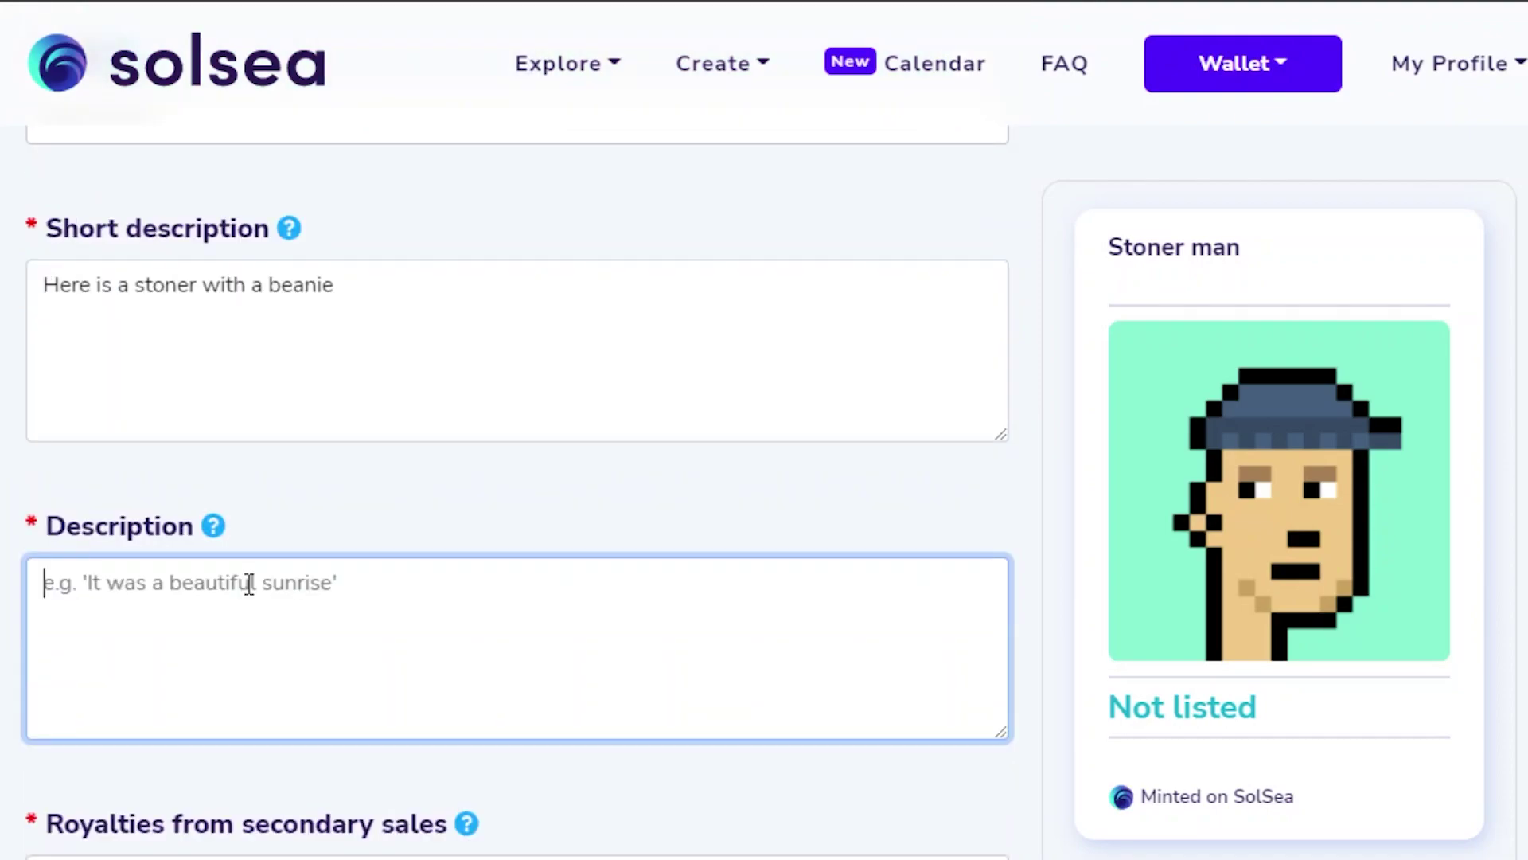
type("I was just basically playing around and accidently got into to making it")
double_click(484, 582)
type("accidentally")
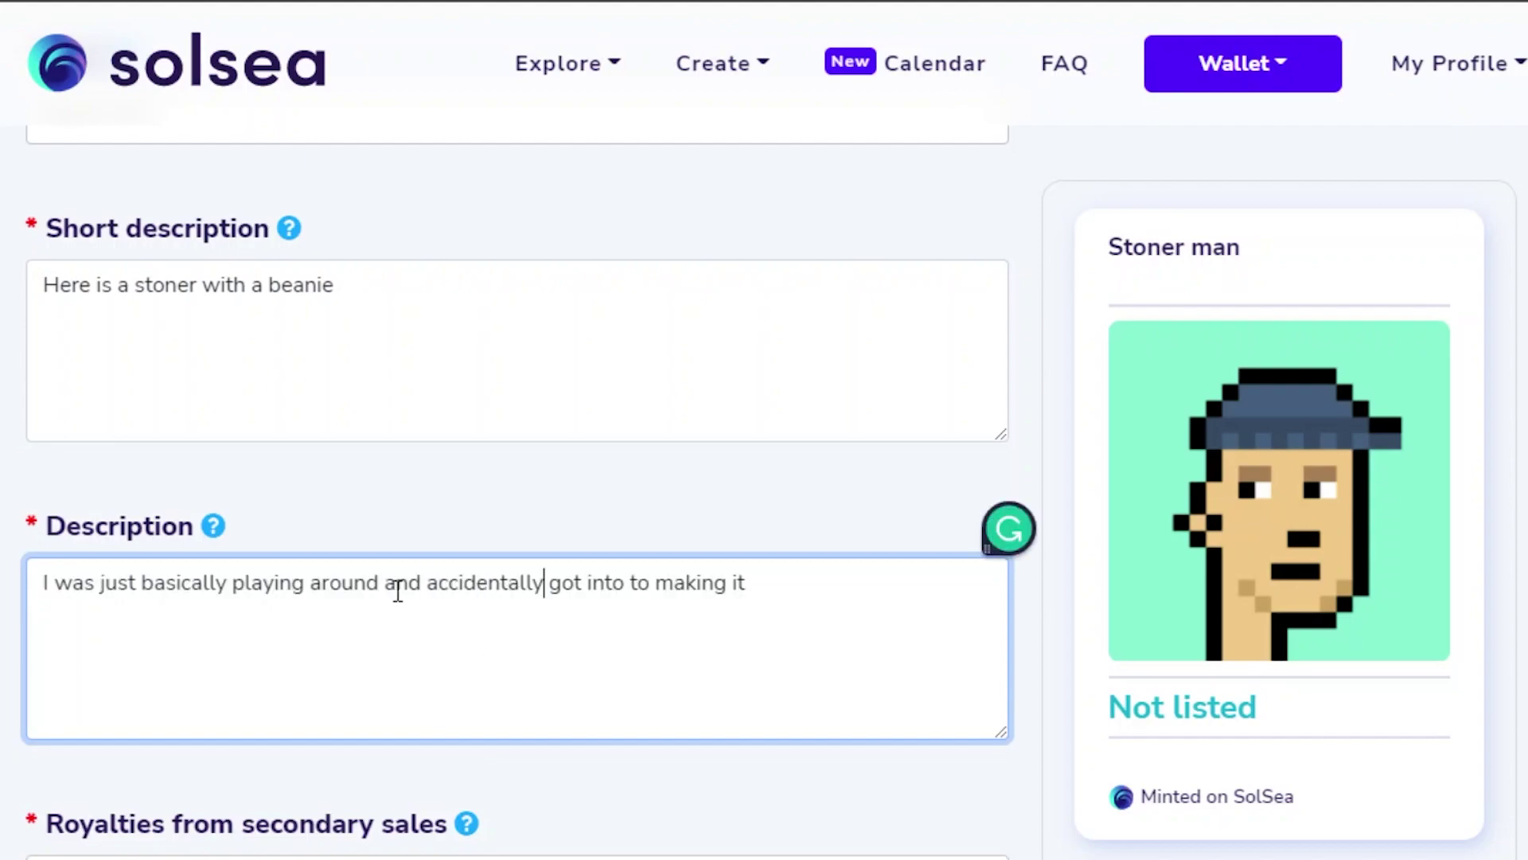
left_click(392, 590)
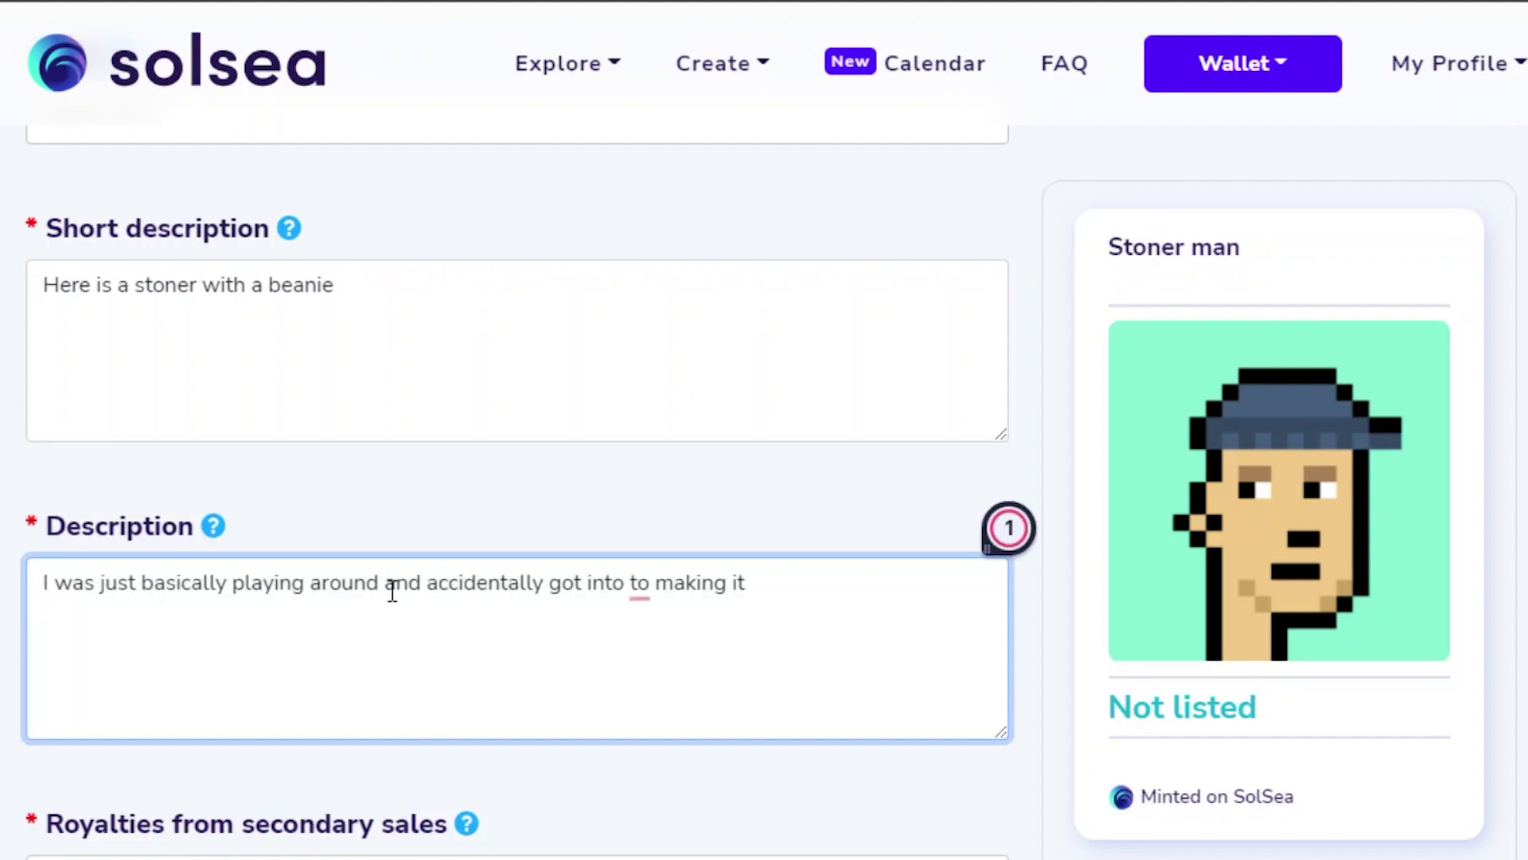
mouse_move(642, 597)
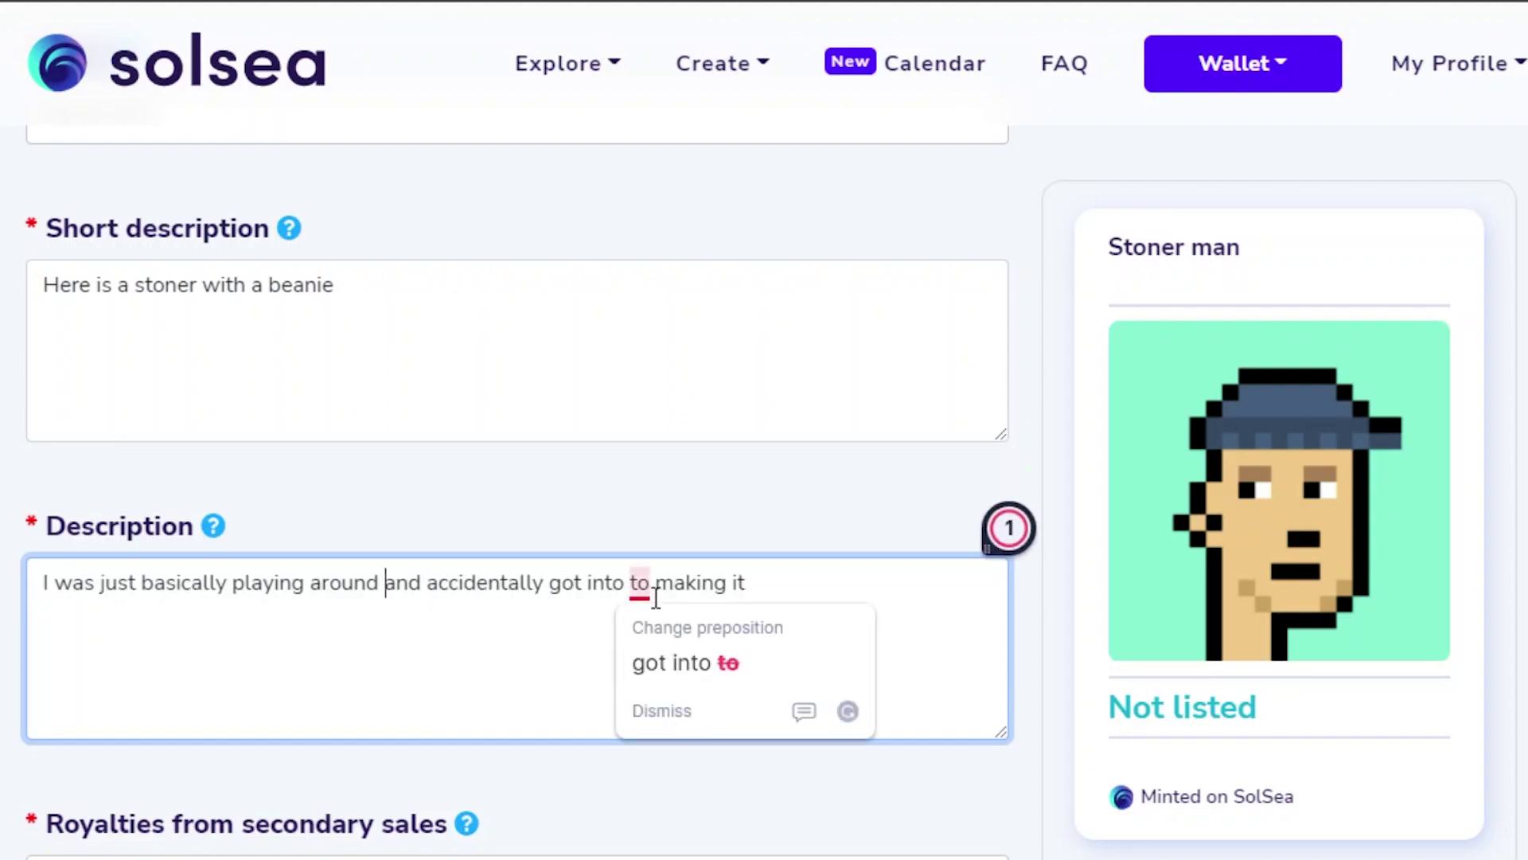
left_click(649, 661)
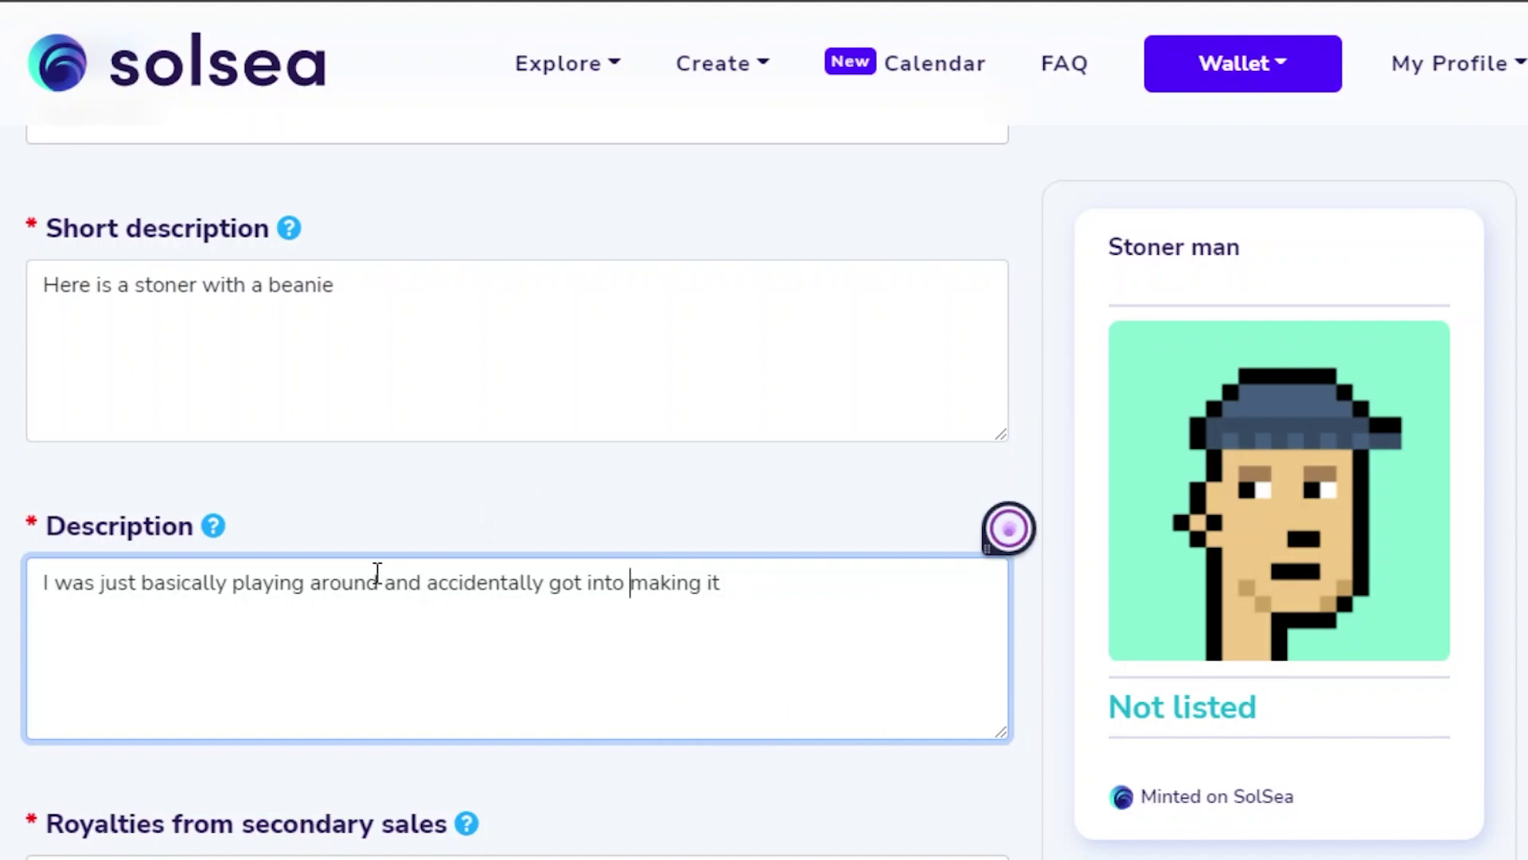
- Open the royalties from secondary sales field for entry
scroll(377, 582, "down", 2)
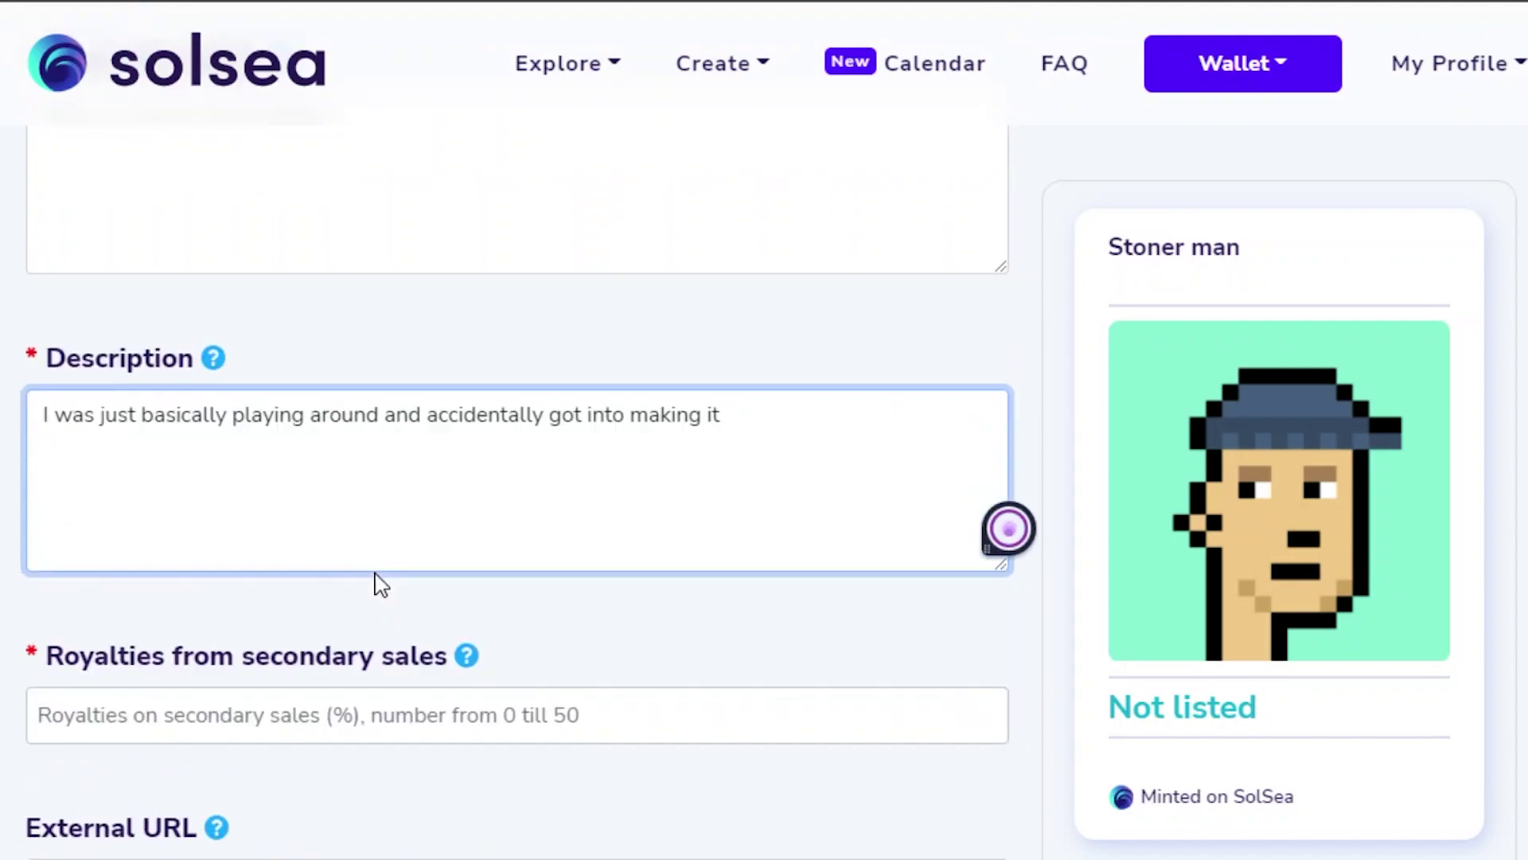
left_click(163, 700)
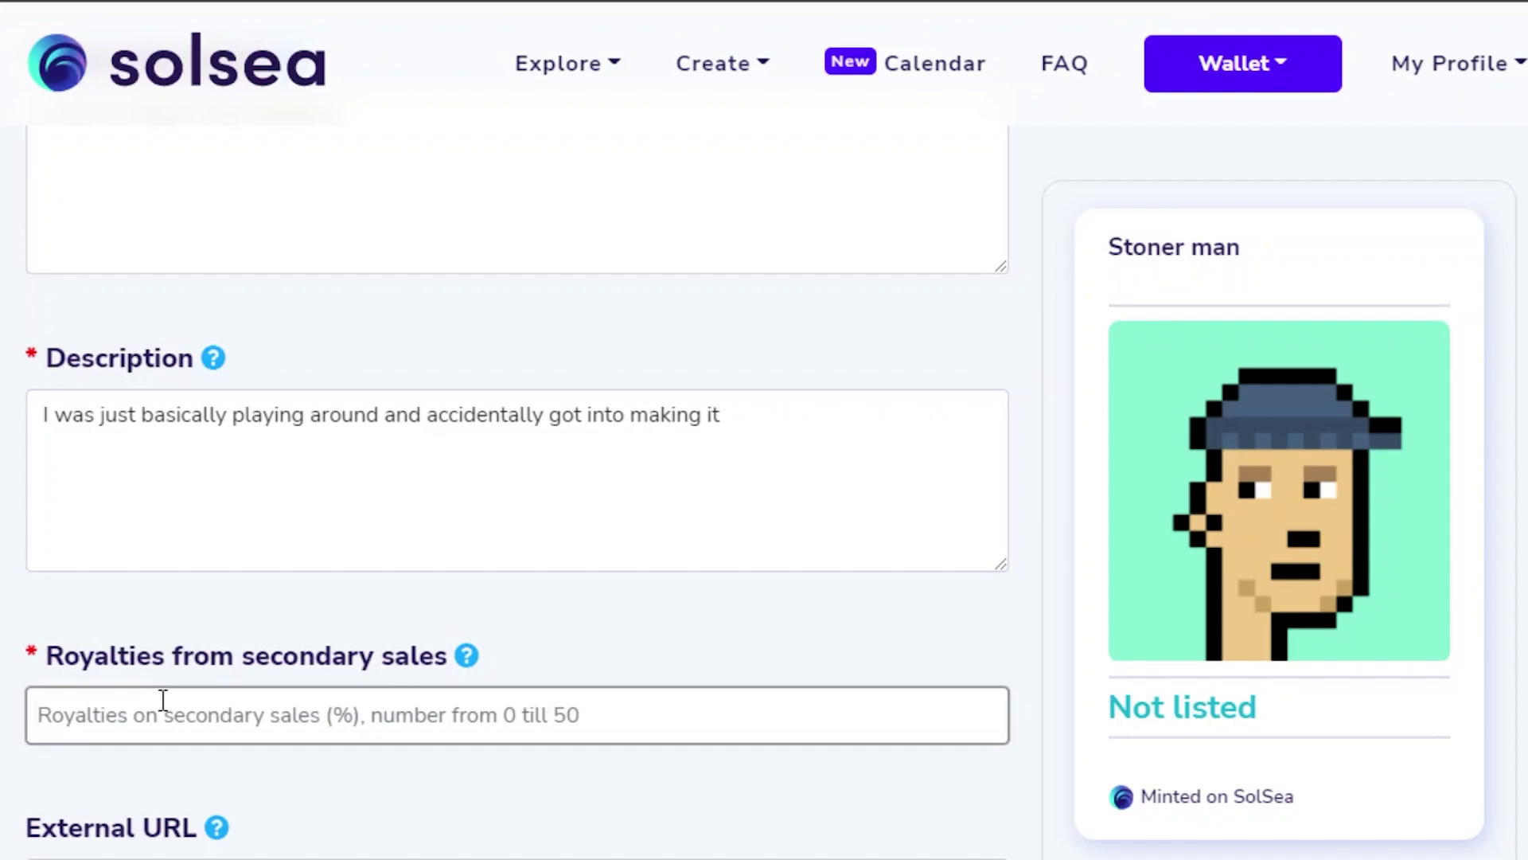
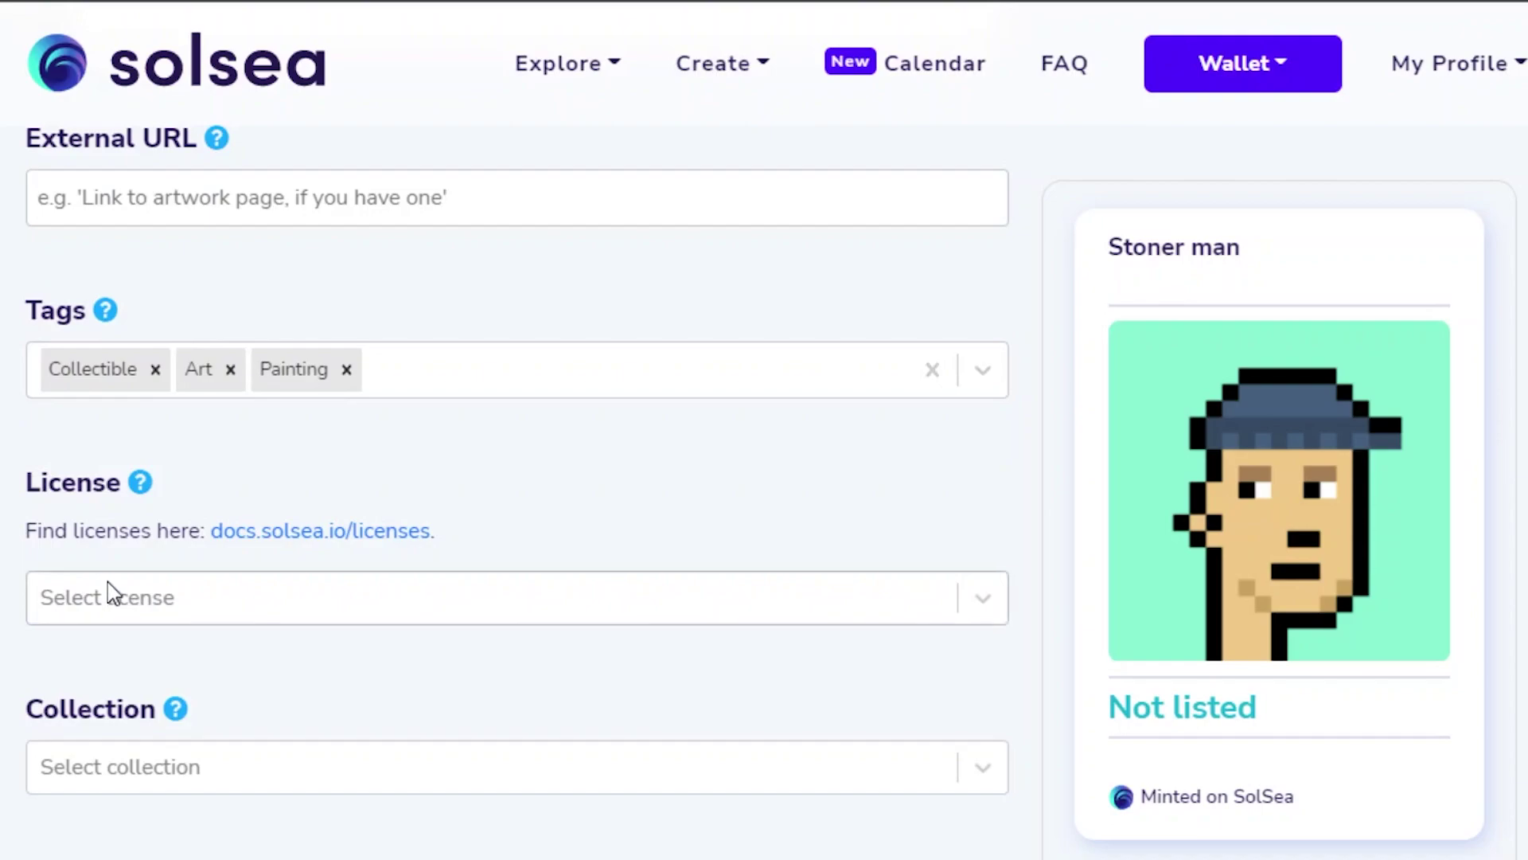
- Set the NFT's license to "Public display/Non-Commercial exploitation"
left_click(116, 603)
scroll(518, 492, "down", 1)
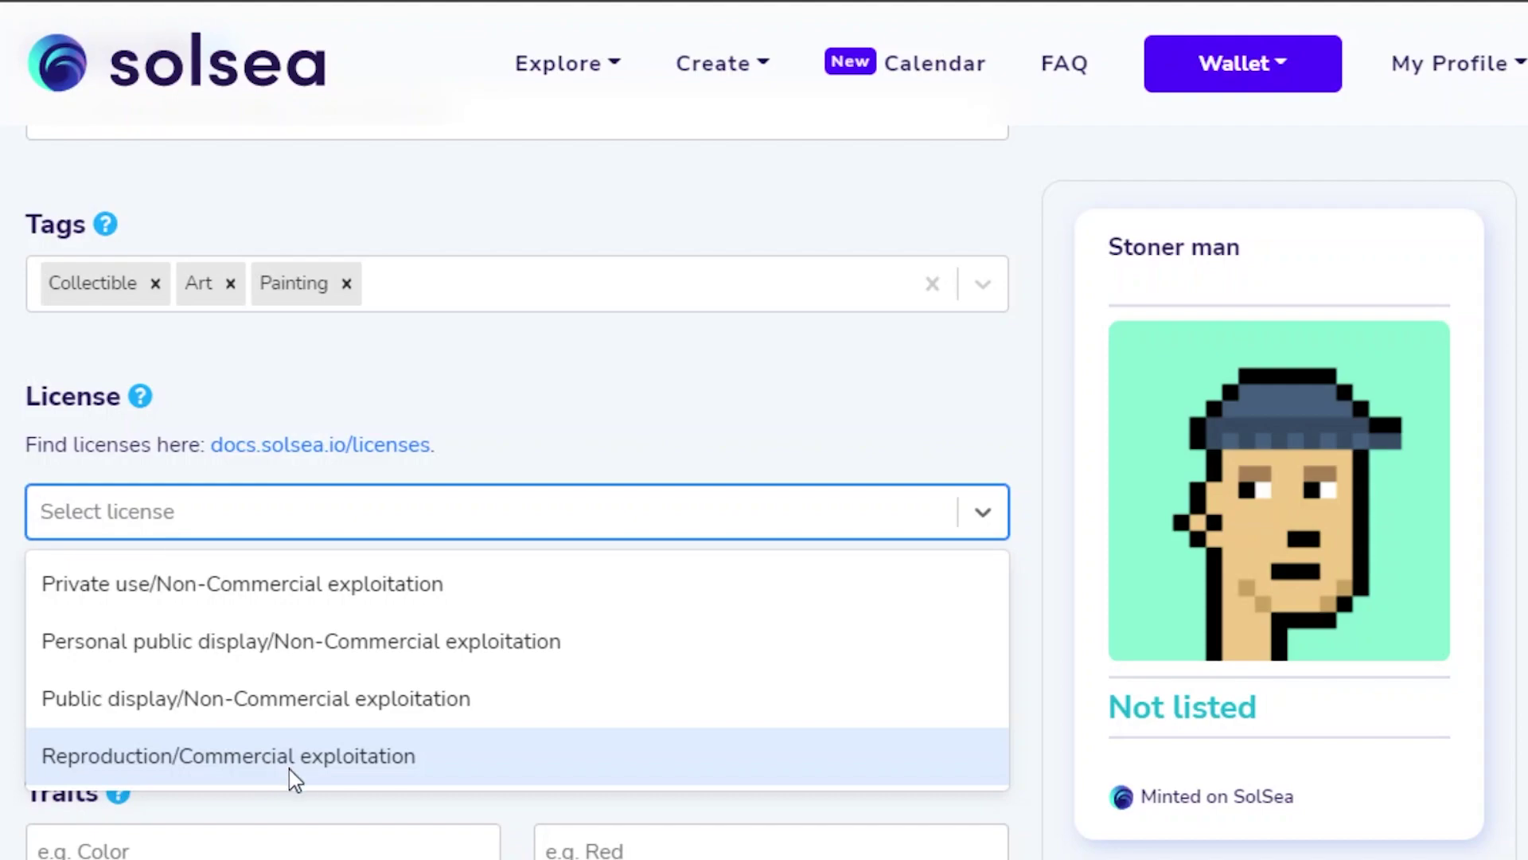
left_click(303, 726)
- Add a trait named "color" with the value "blue", leaving the collection unselected
scroll(350, 644, "down", 5)
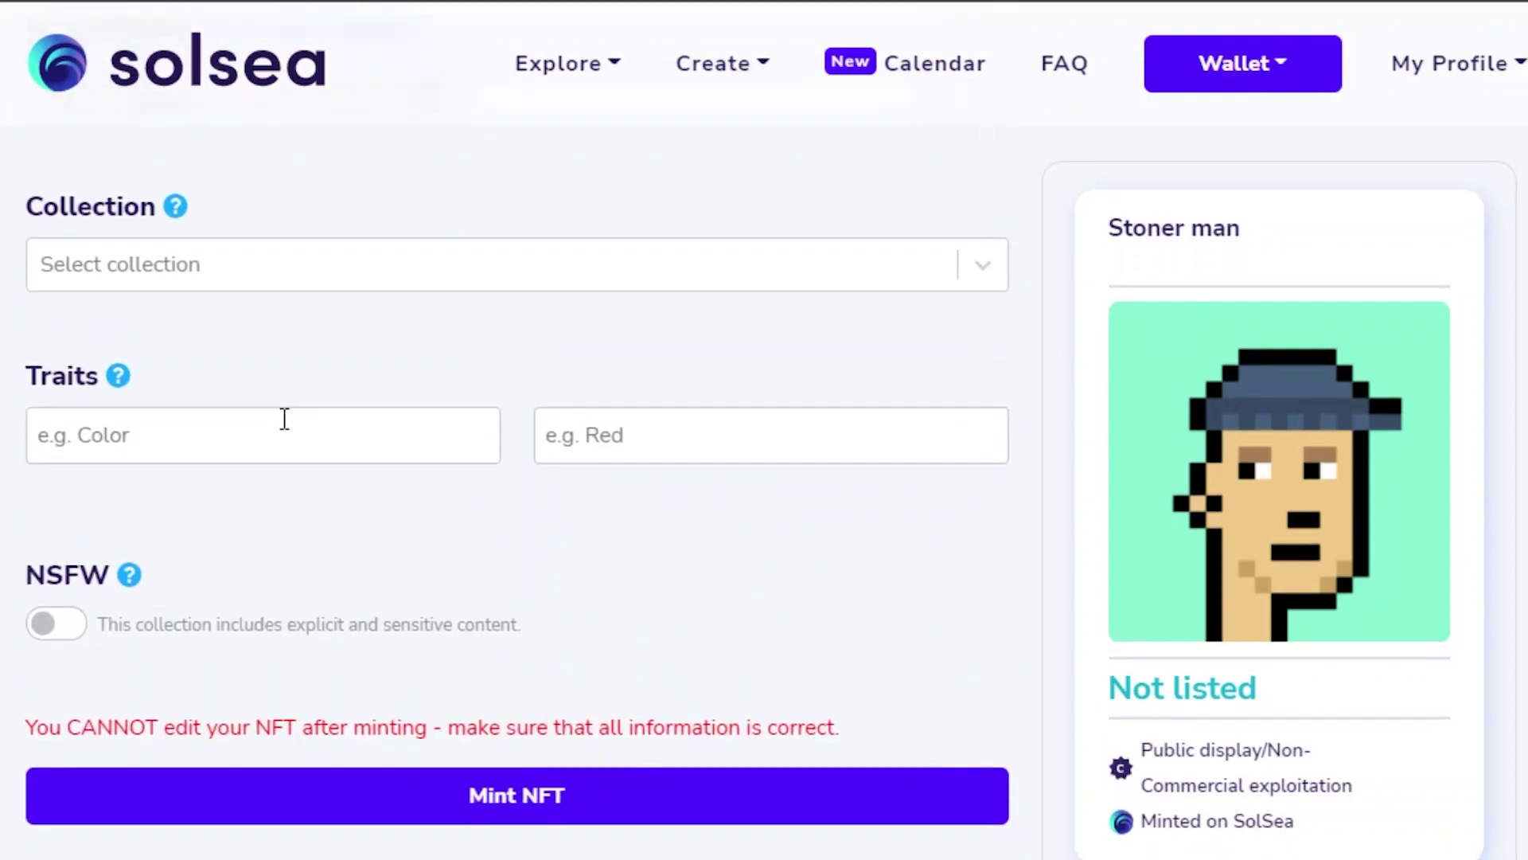
left_click(285, 419)
type("color")
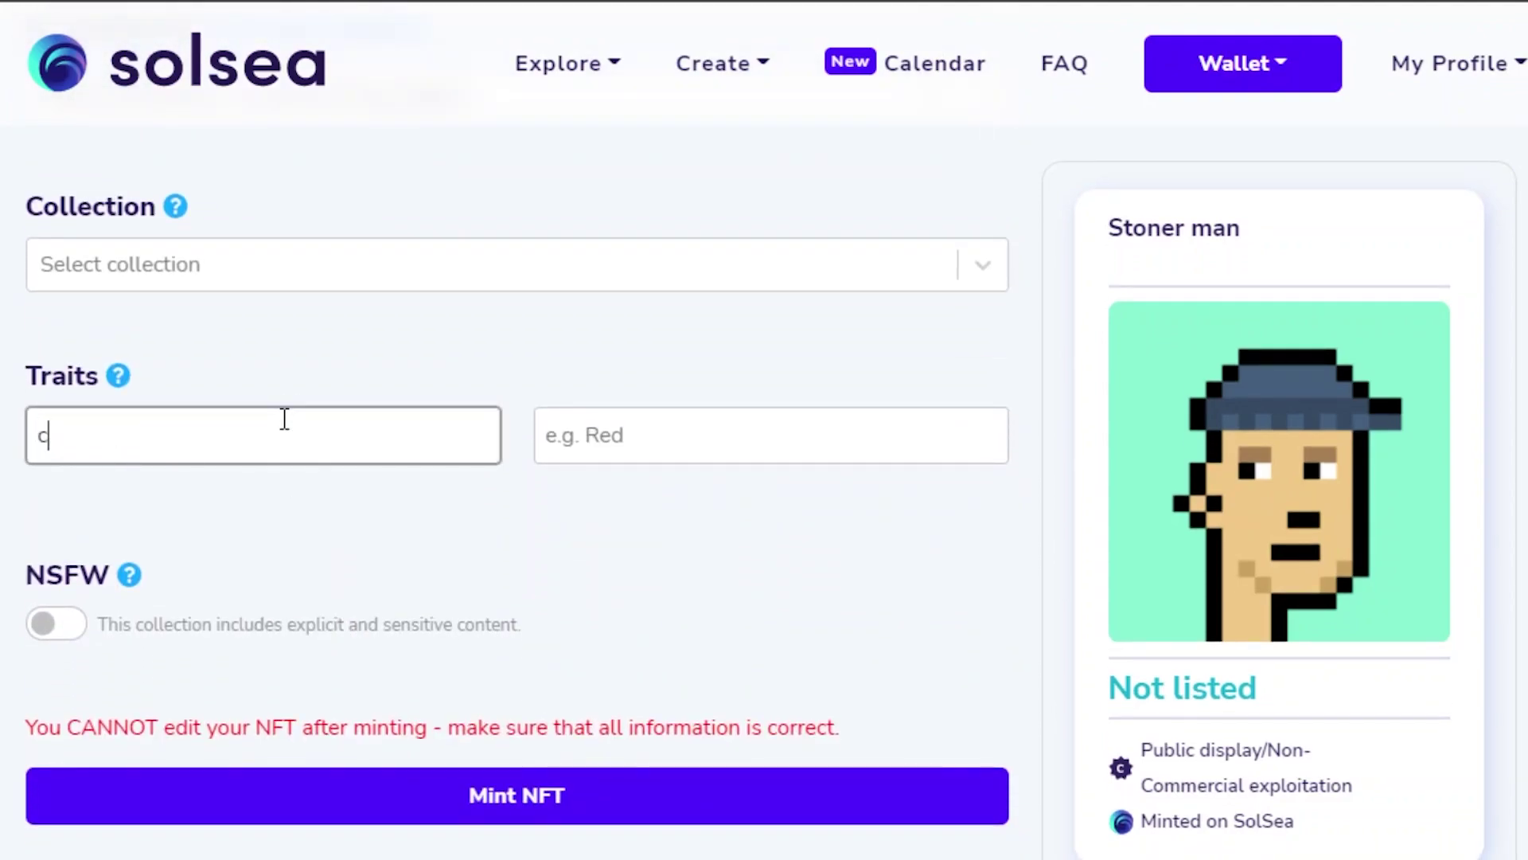
left_click(677, 451)
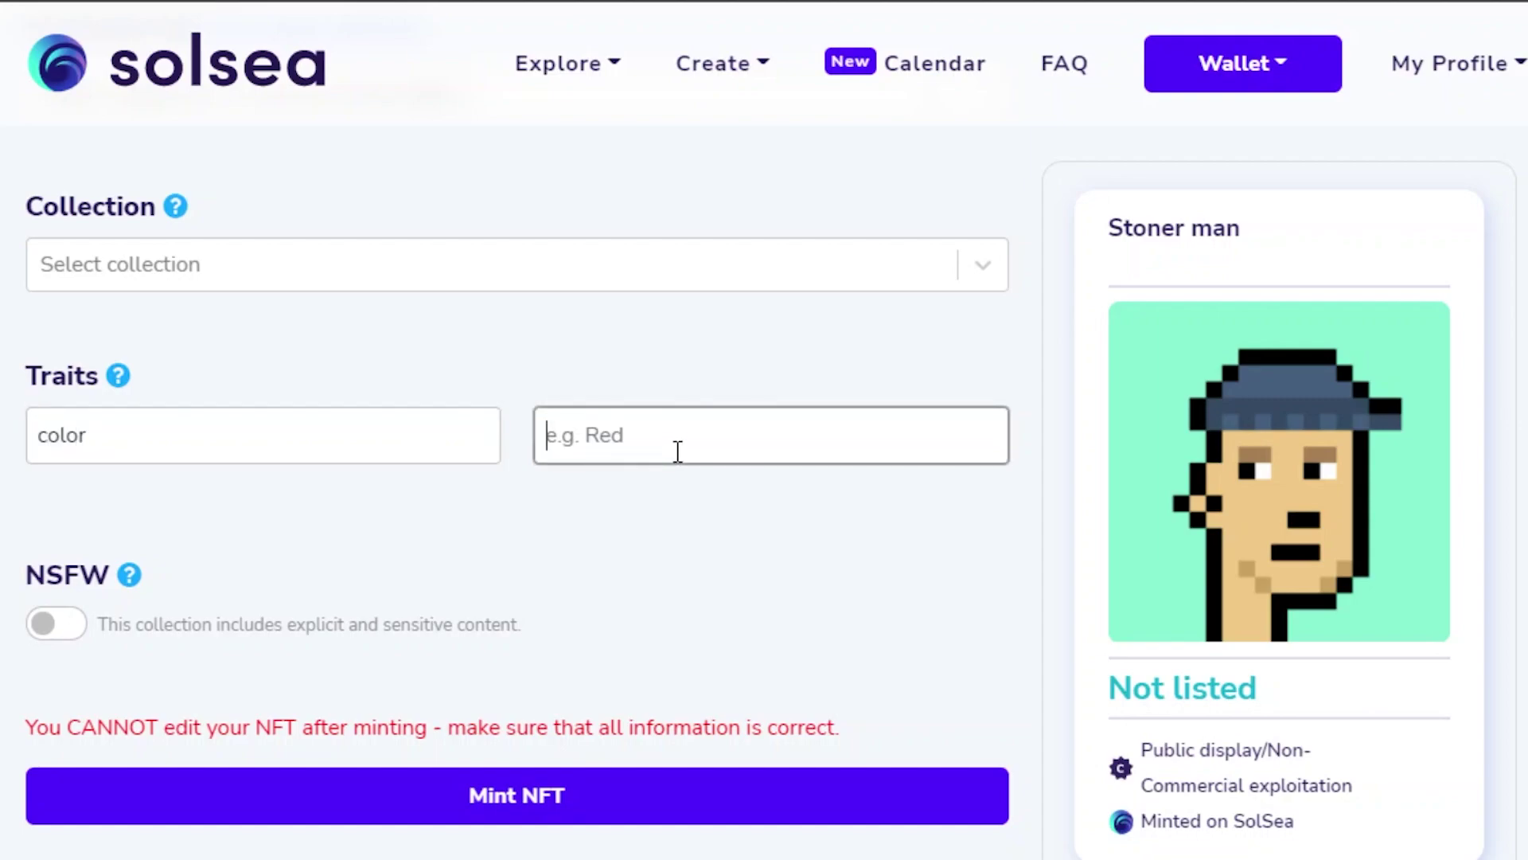
type("blue")
- Submit the completed form to mint the NFT, leaving the NSFW option off
scroll(573, 542, "down", 2)
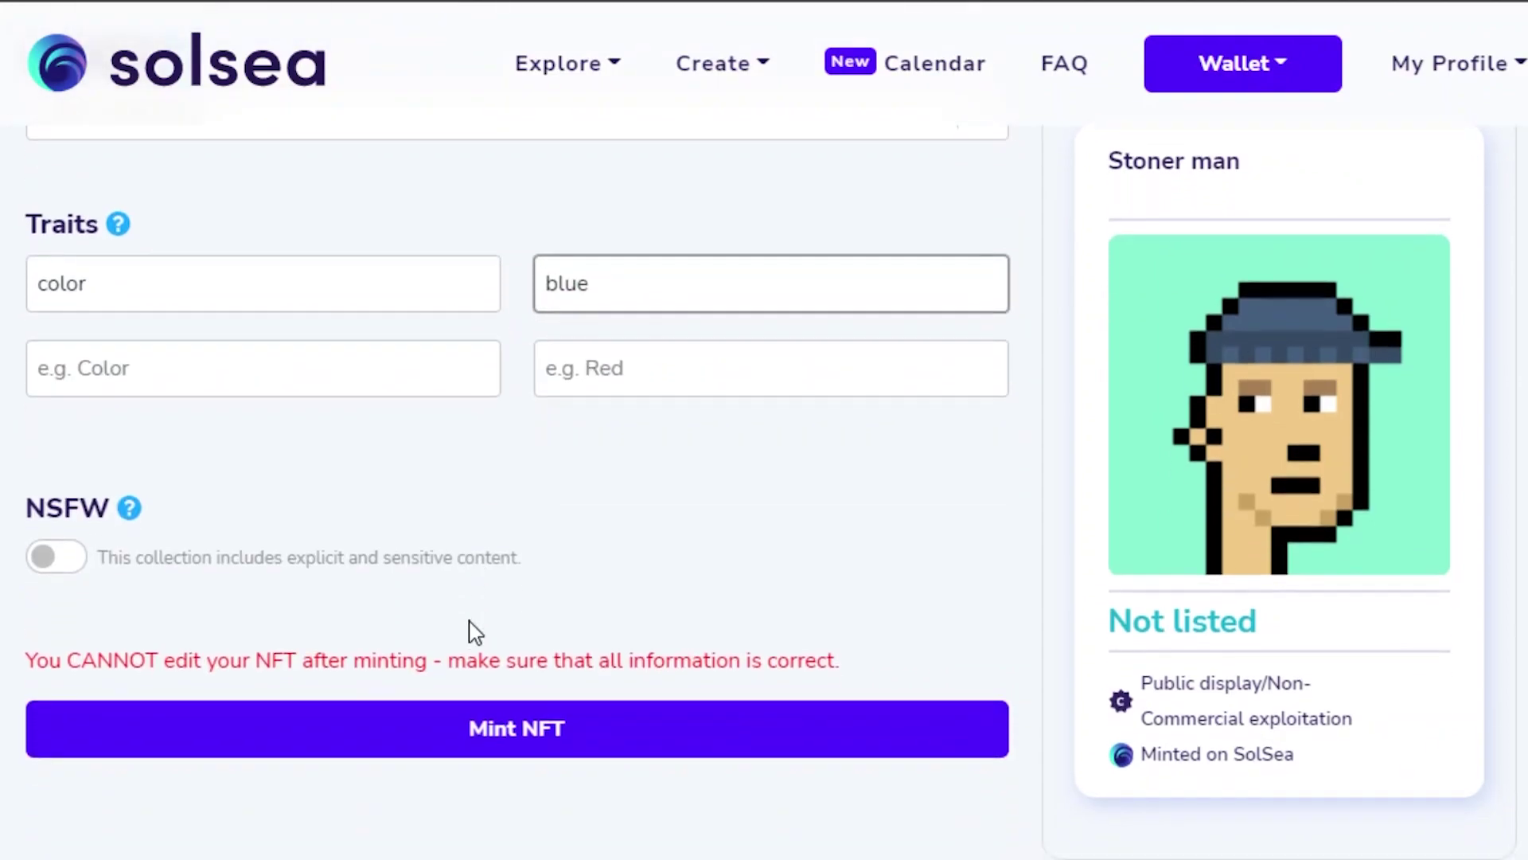
left_click(529, 573)
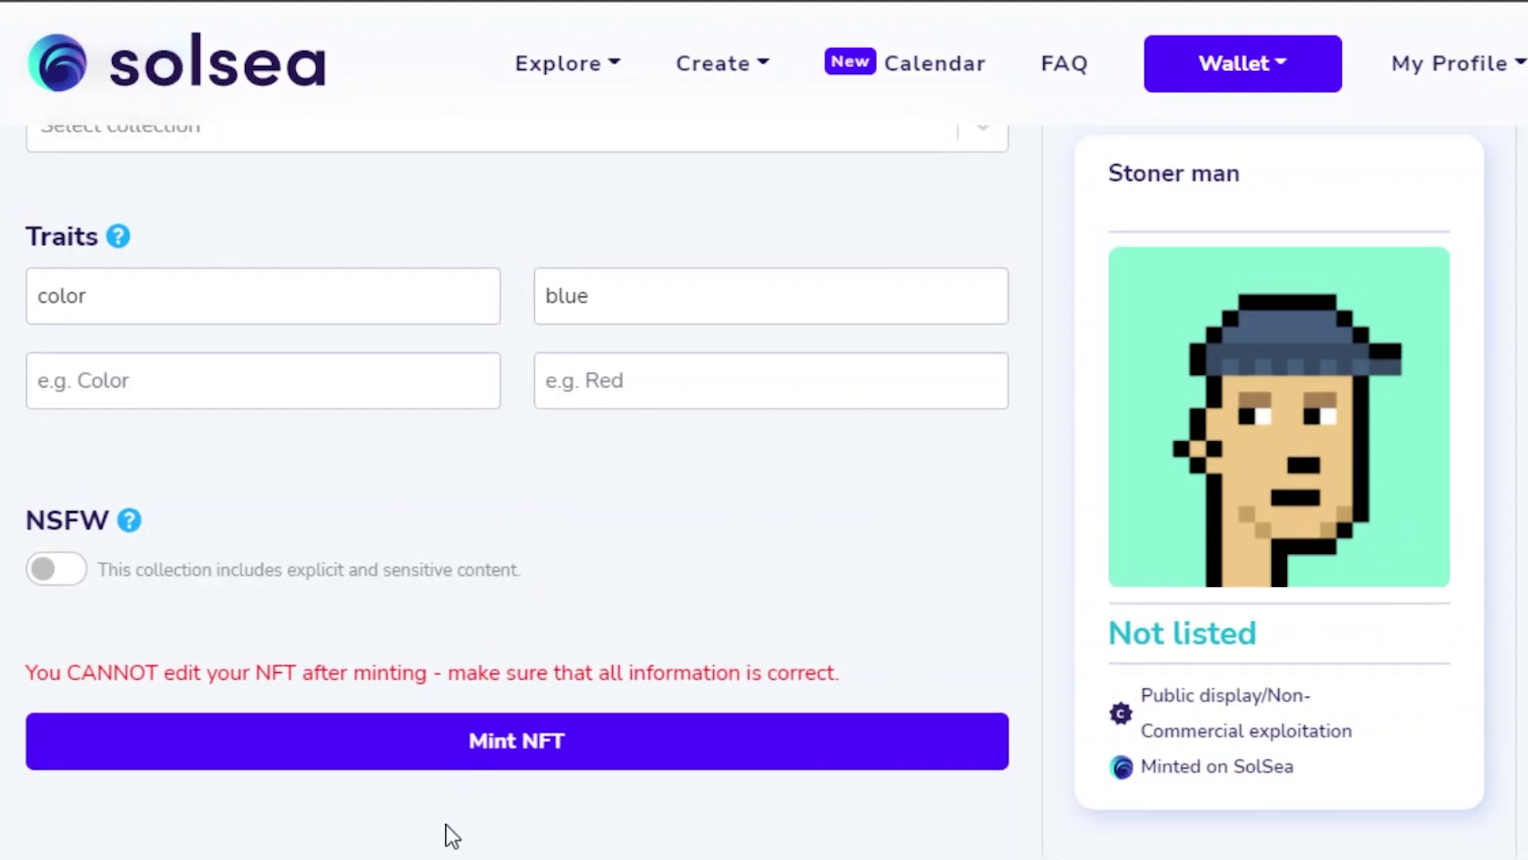
left_click(486, 744)
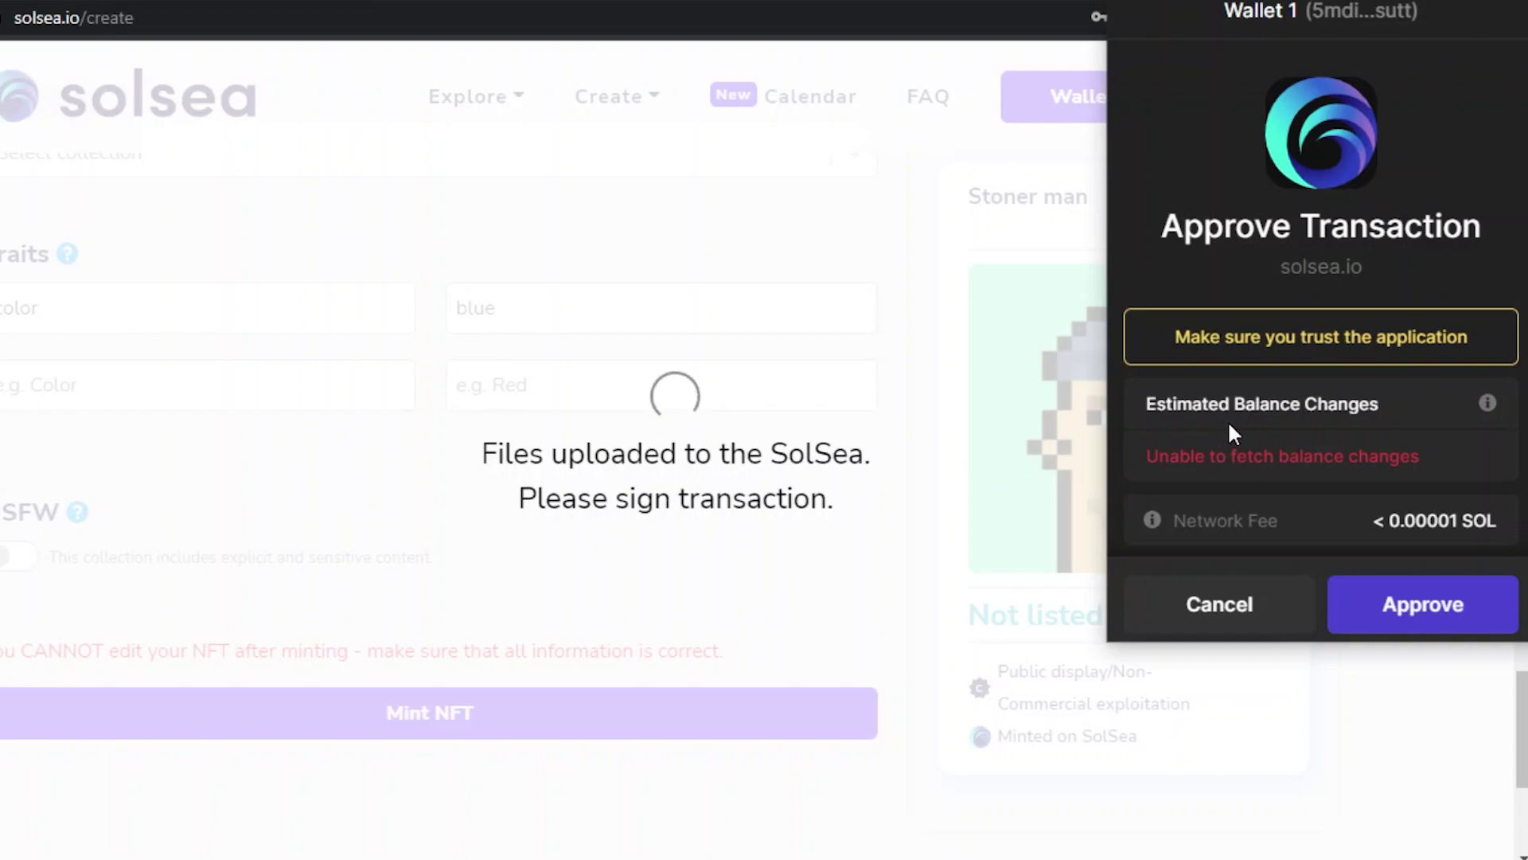
- Check the network fee in the wallet's transaction request and try to approve the NFT minting transaction
scroll(1230, 425, "down", 1)
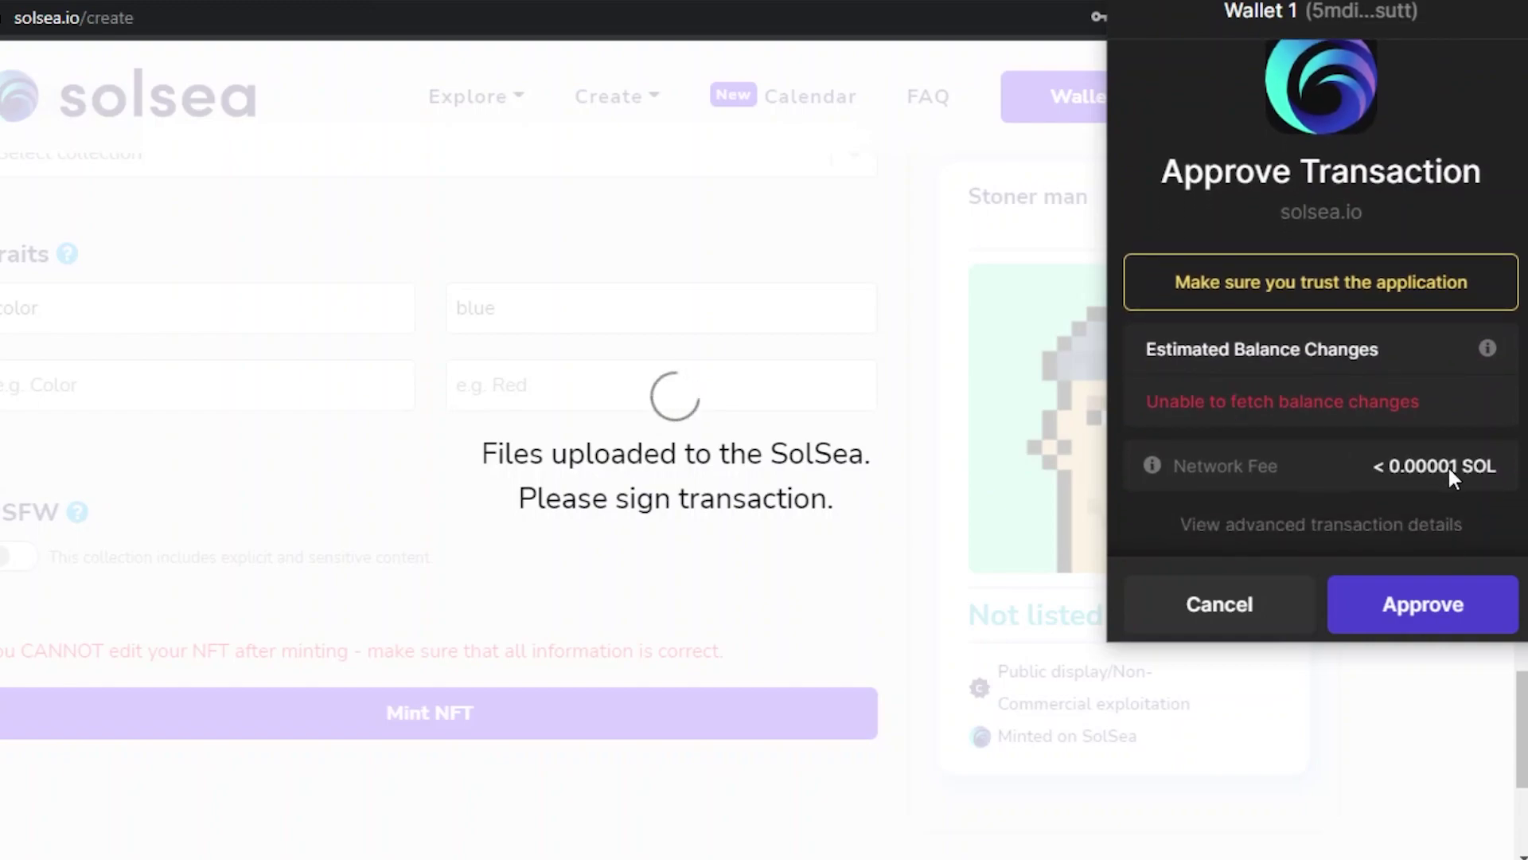
scroll(1449, 471, "up", 1)
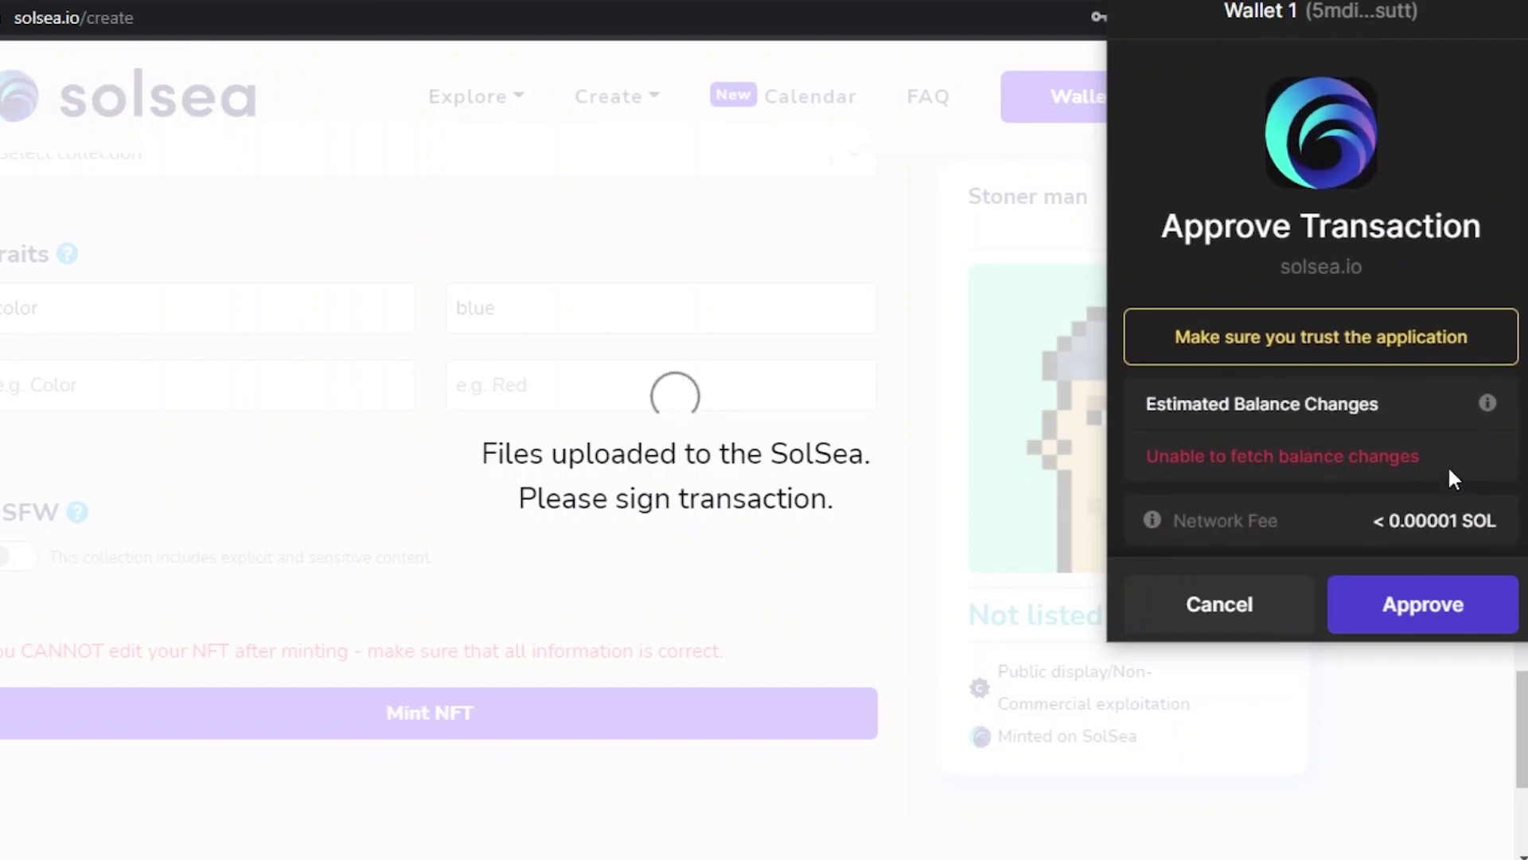
scroll(1449, 470, "down", 1)
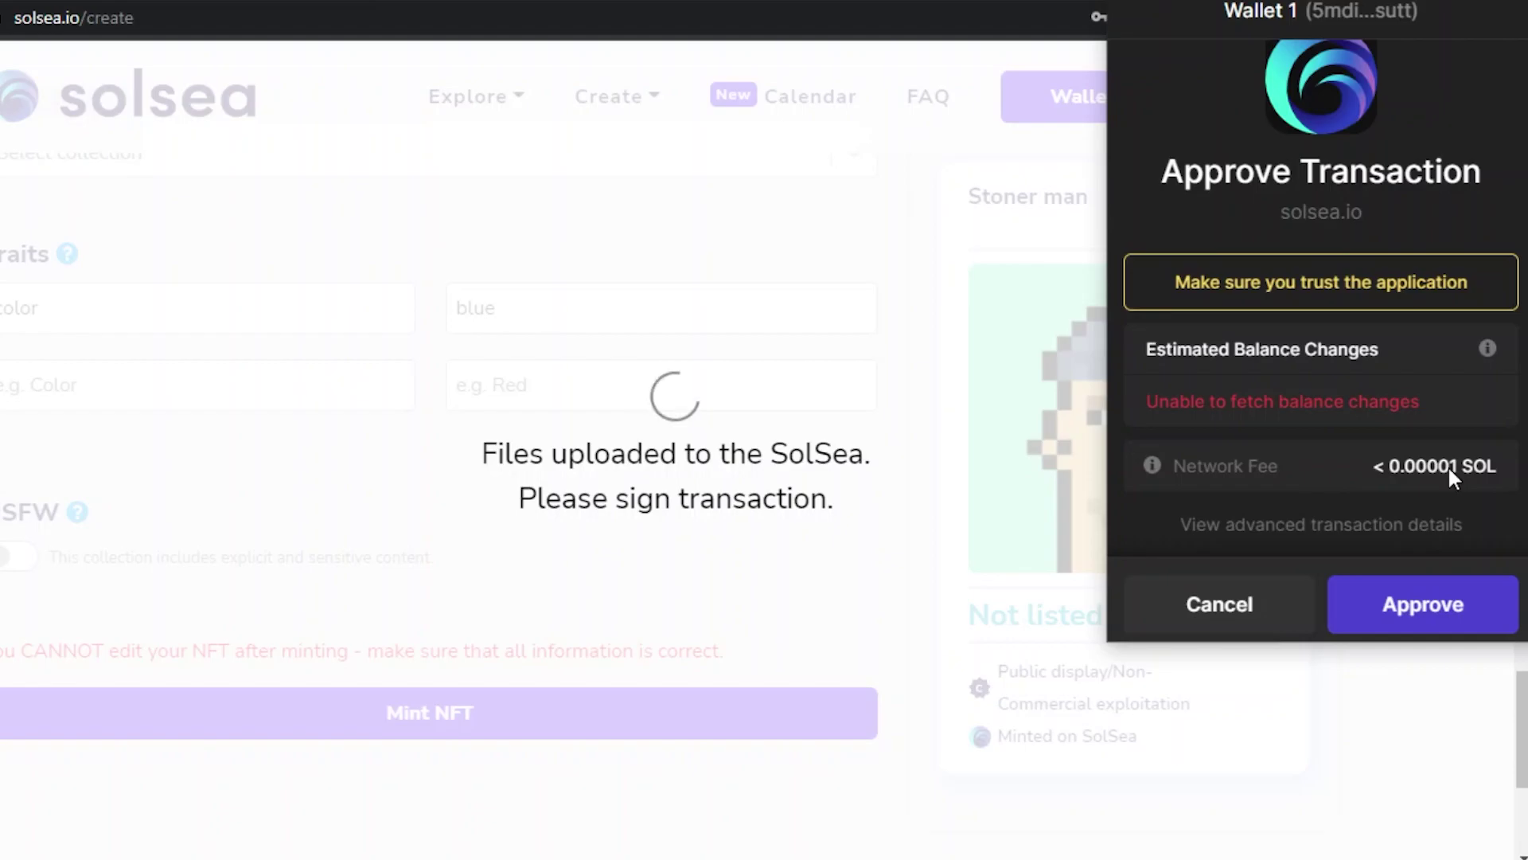
left_click(1410, 620)
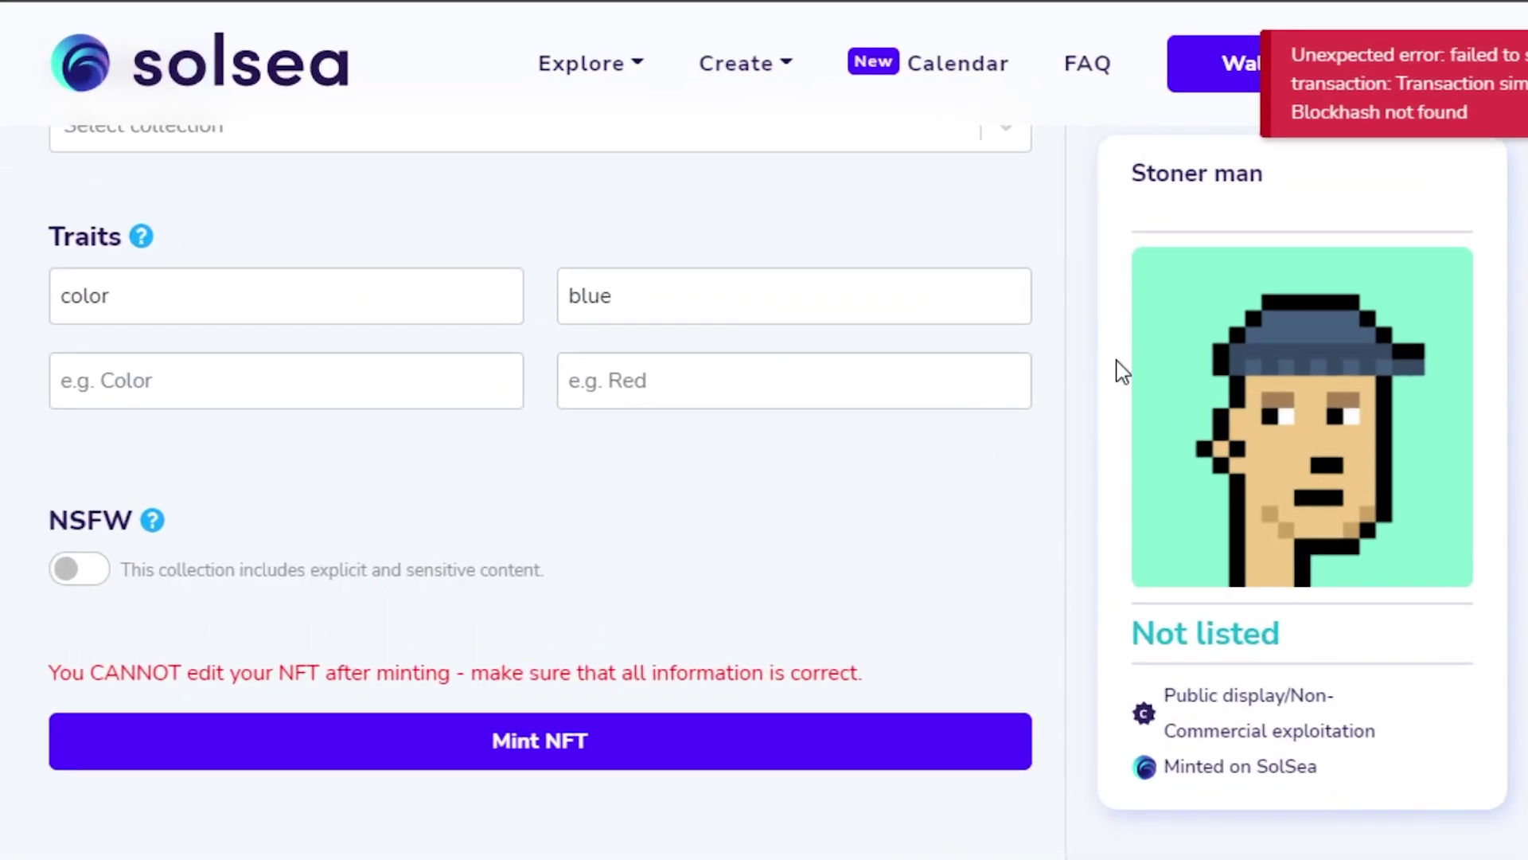
- Review the filled-in Create NFT form, including artwork, title, descriptions, royalties, license, traits and the item preview
scroll(1122, 372, "up", 8)
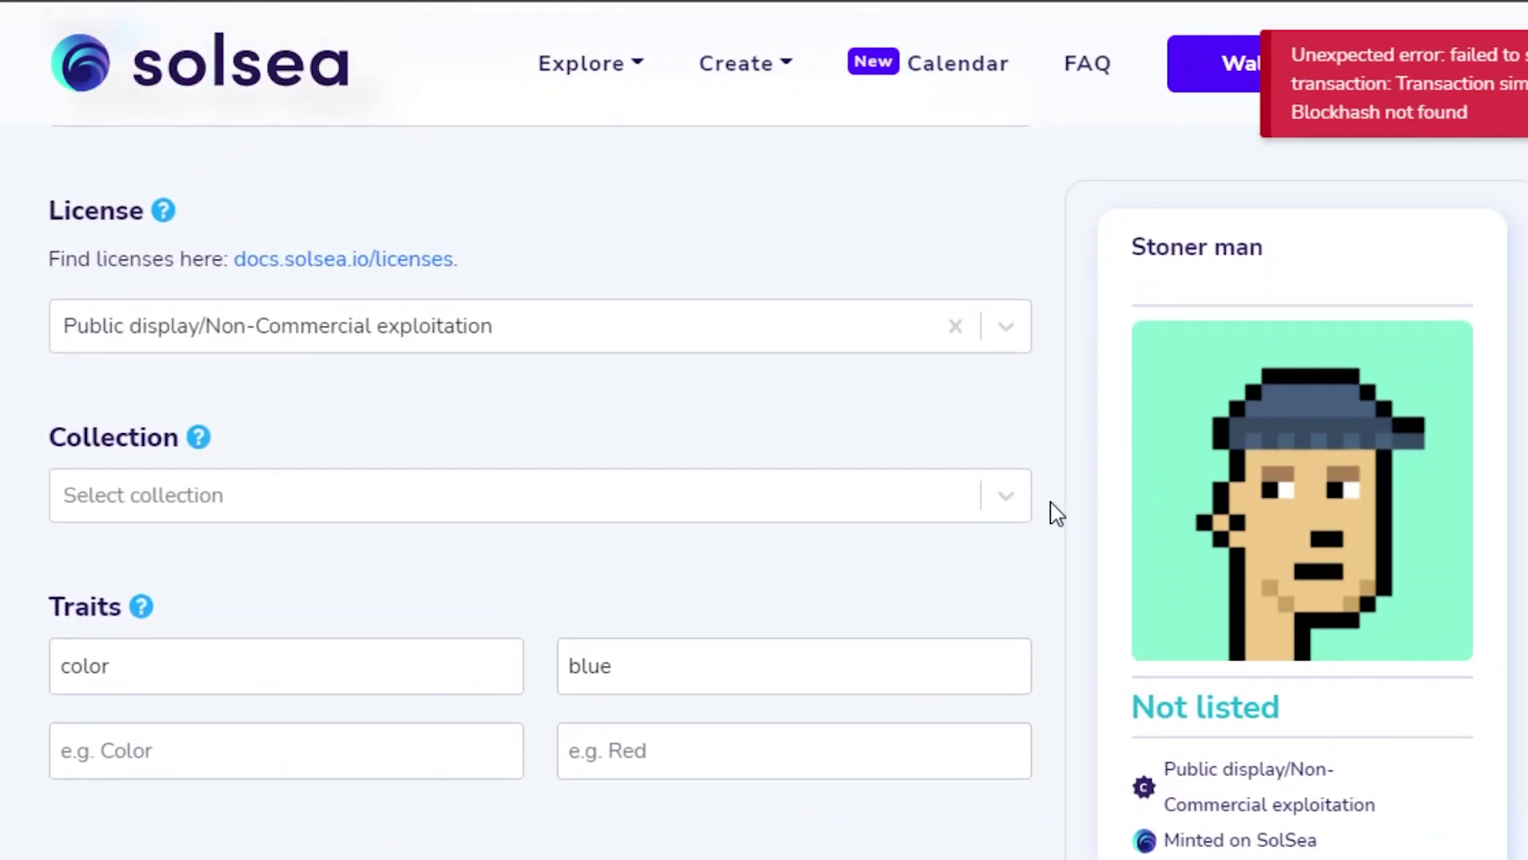
scroll(1057, 513, "up", 18)
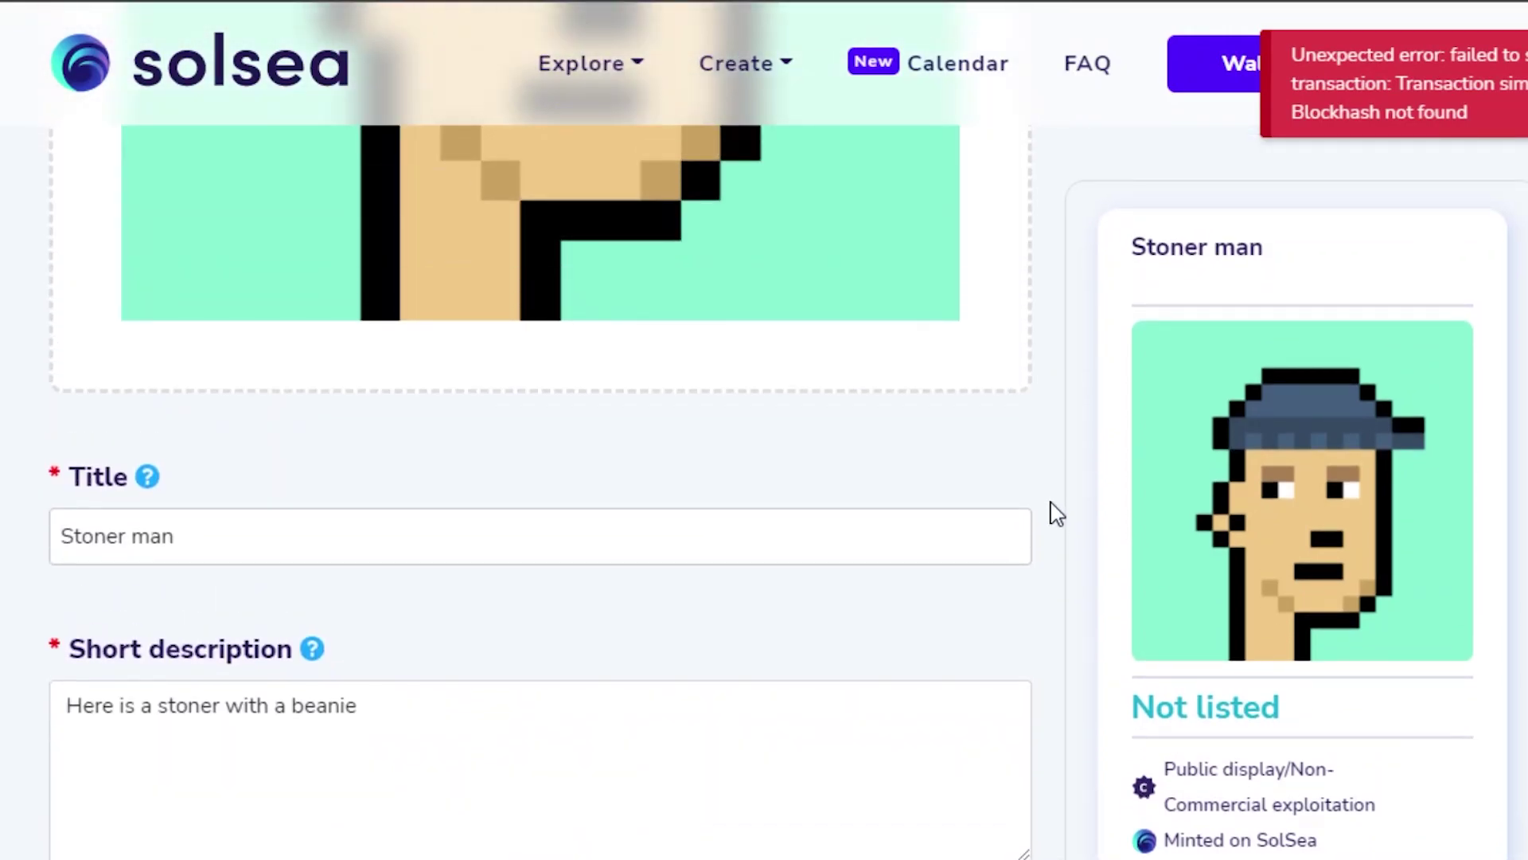
scroll(1056, 514, "up", 20)
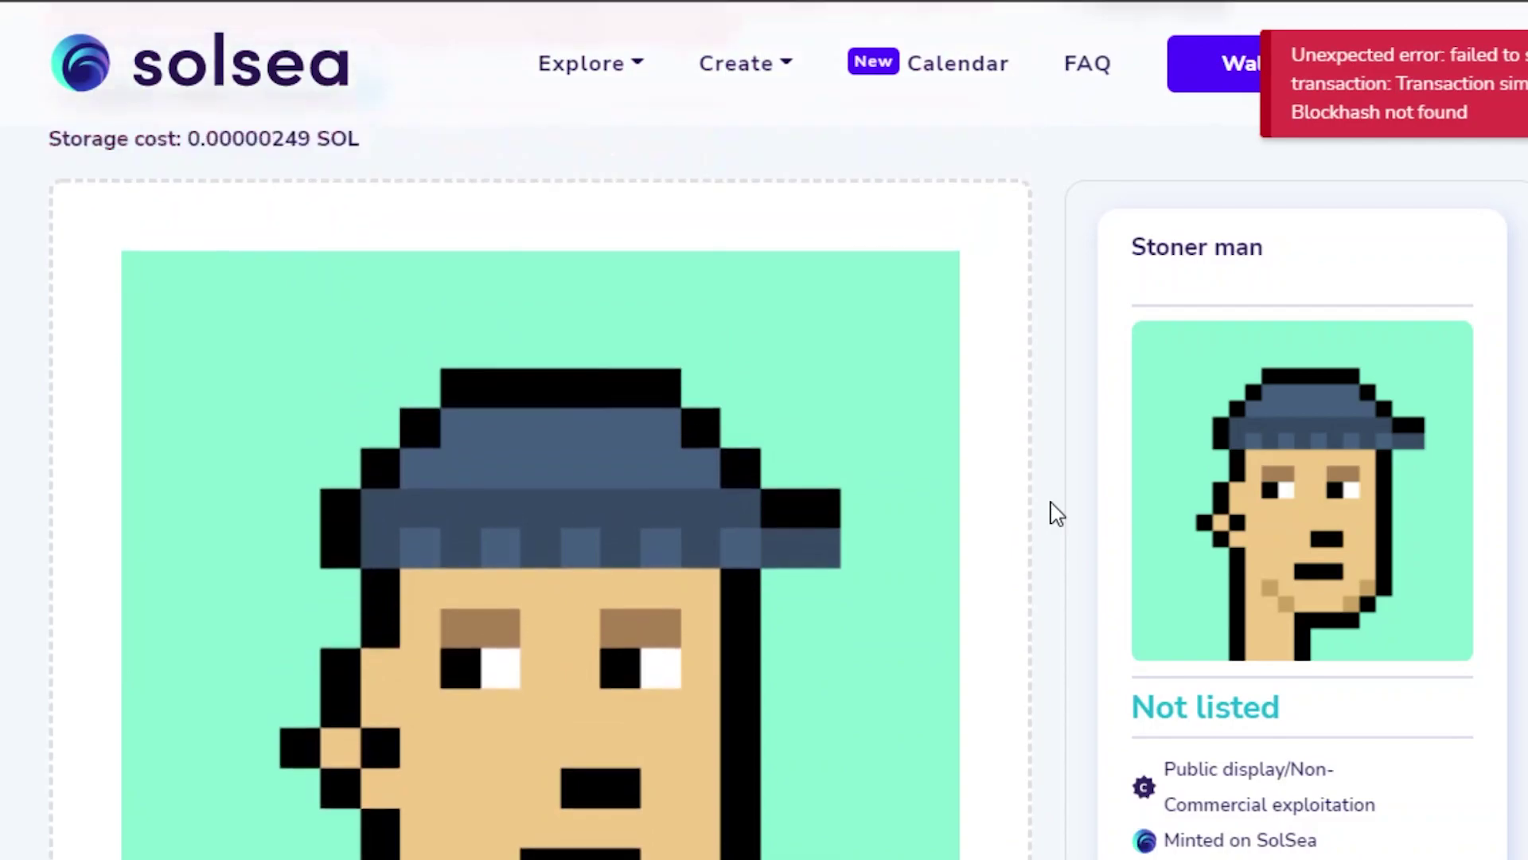
scroll(1056, 514, "down", 20)
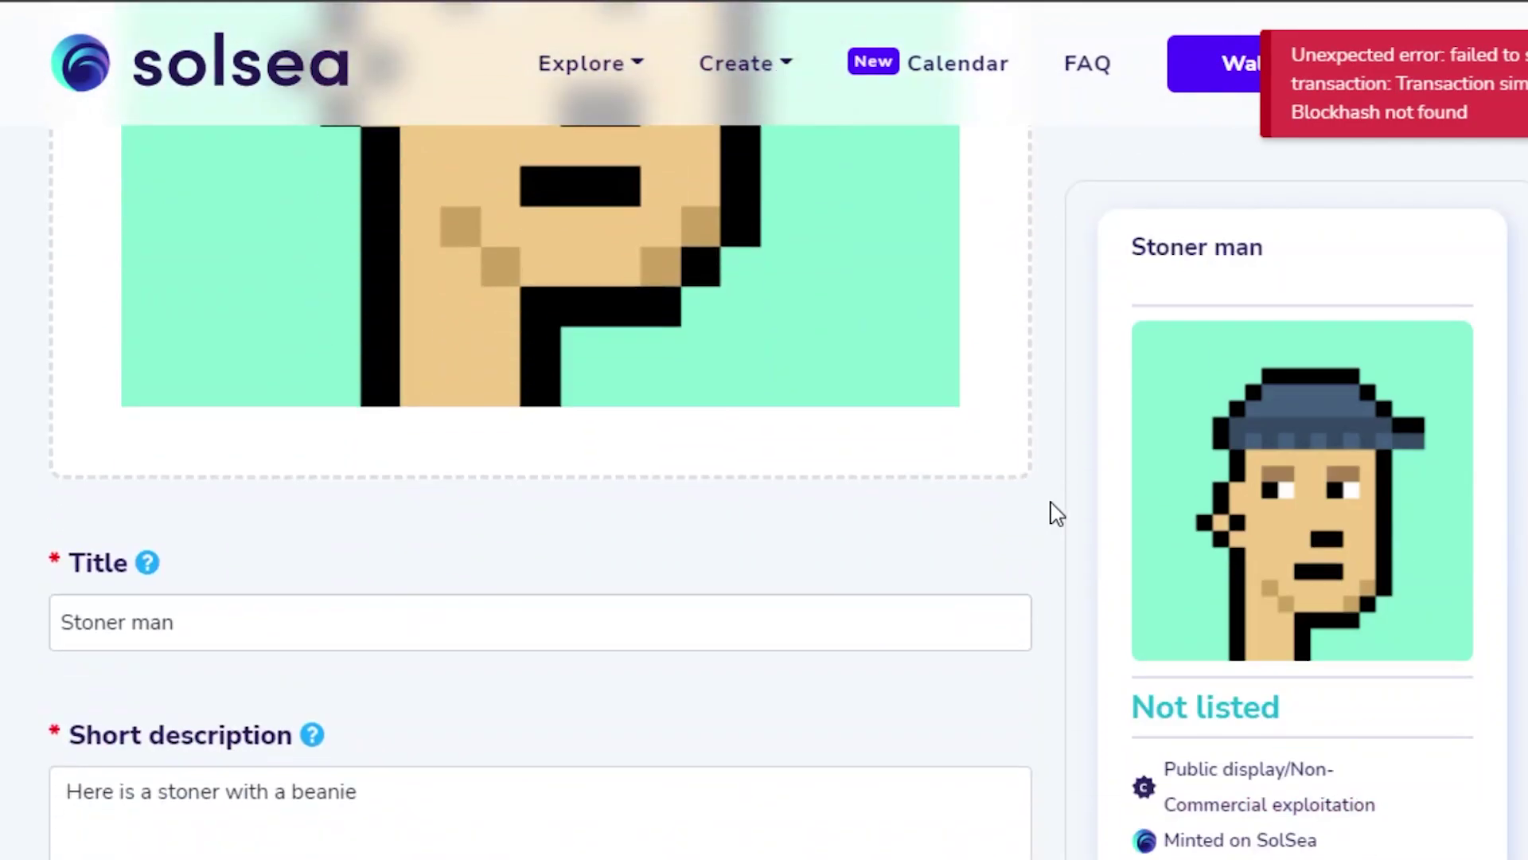
scroll(1056, 513, "down", 10)
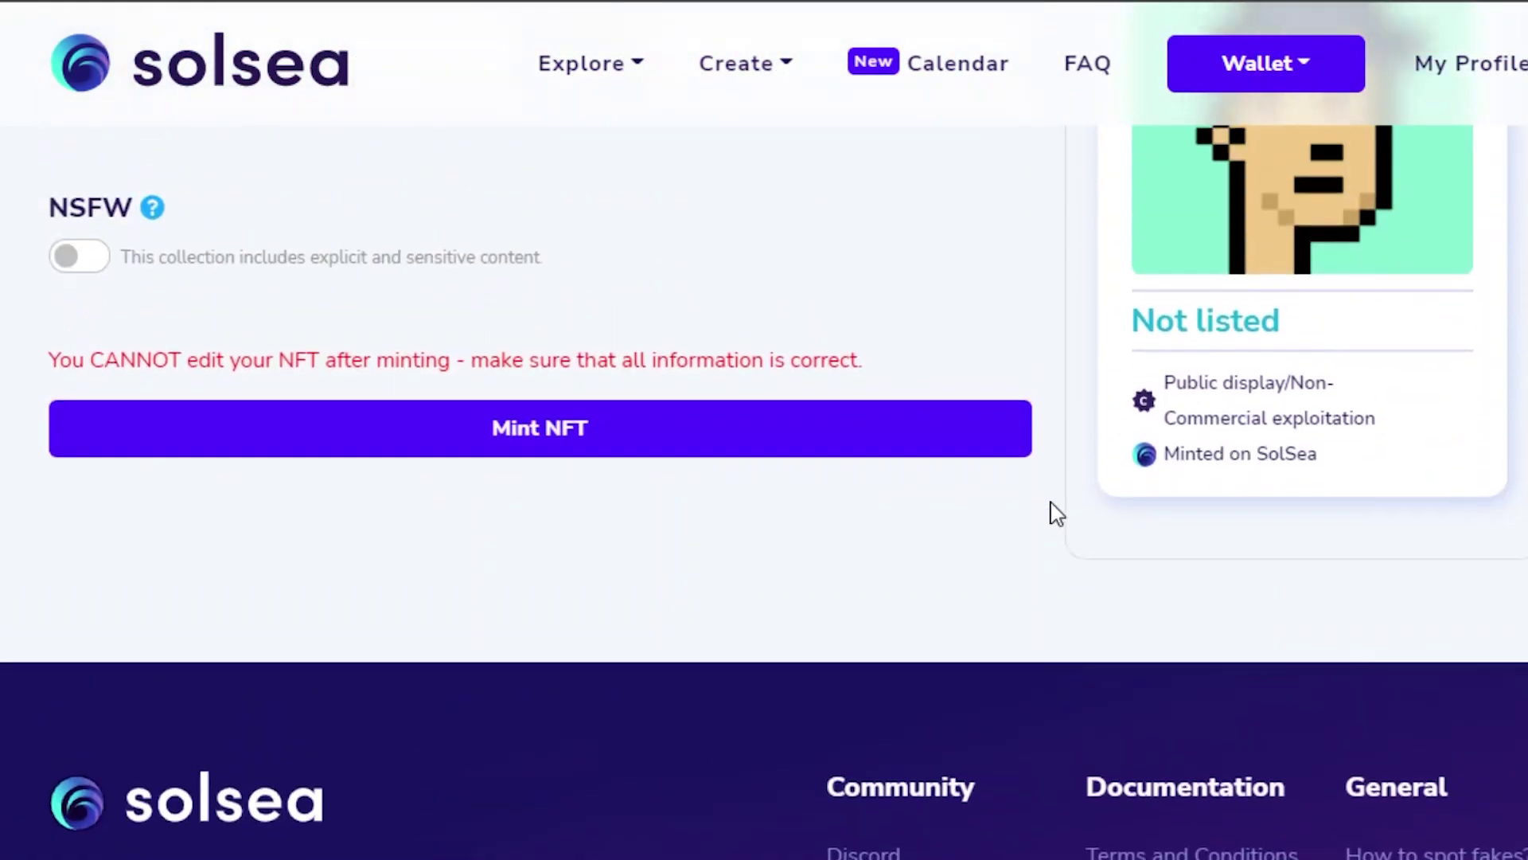
scroll(1056, 513, "up", 18)
scroll(1051, 513, "up", 15)
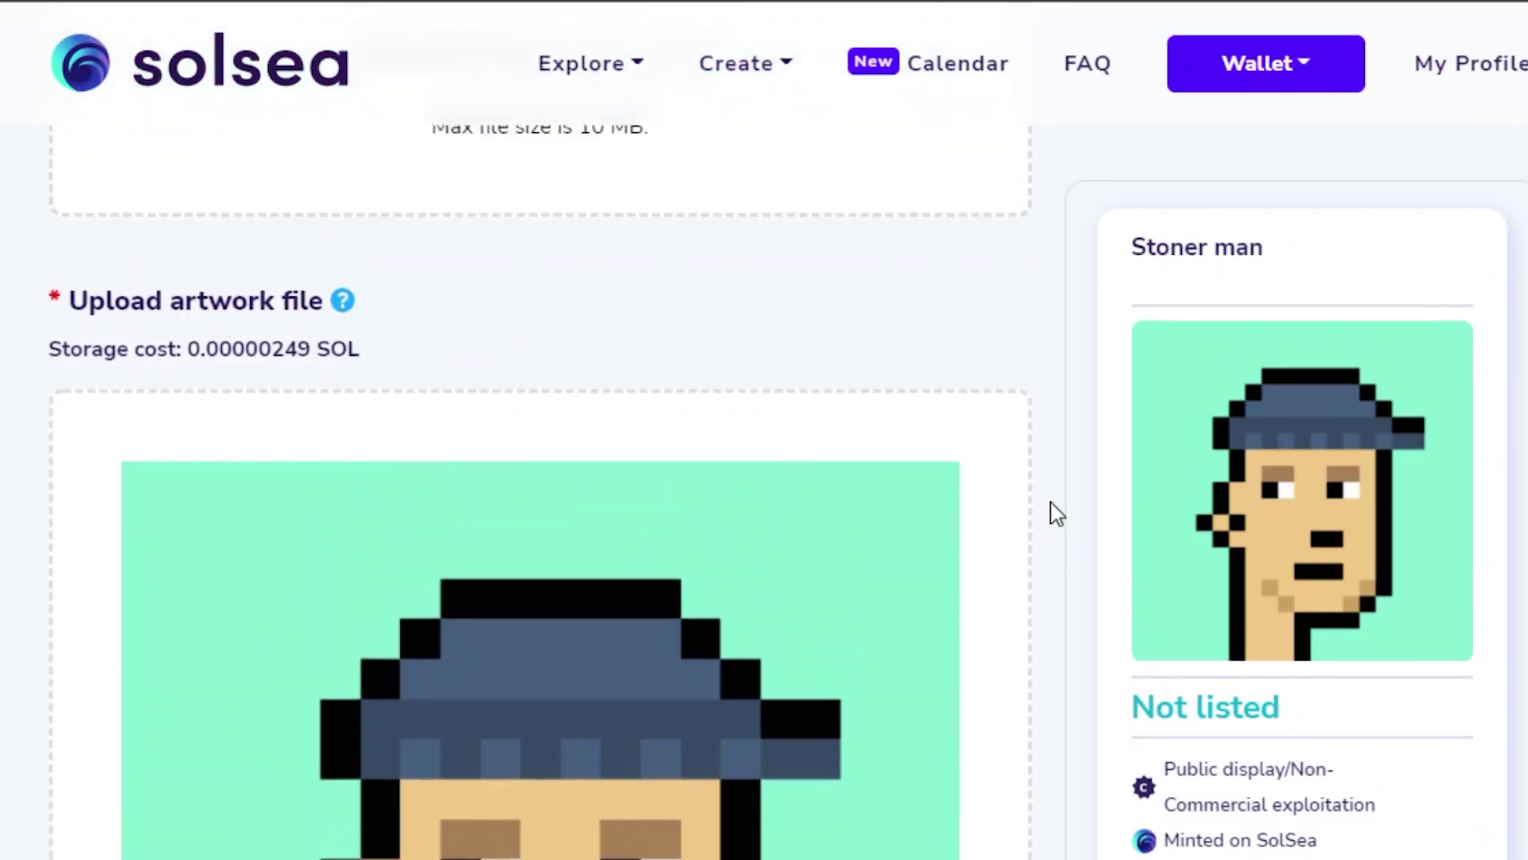
scroll(999, 607, "down", 10)
scroll(1002, 607, "up", 7)
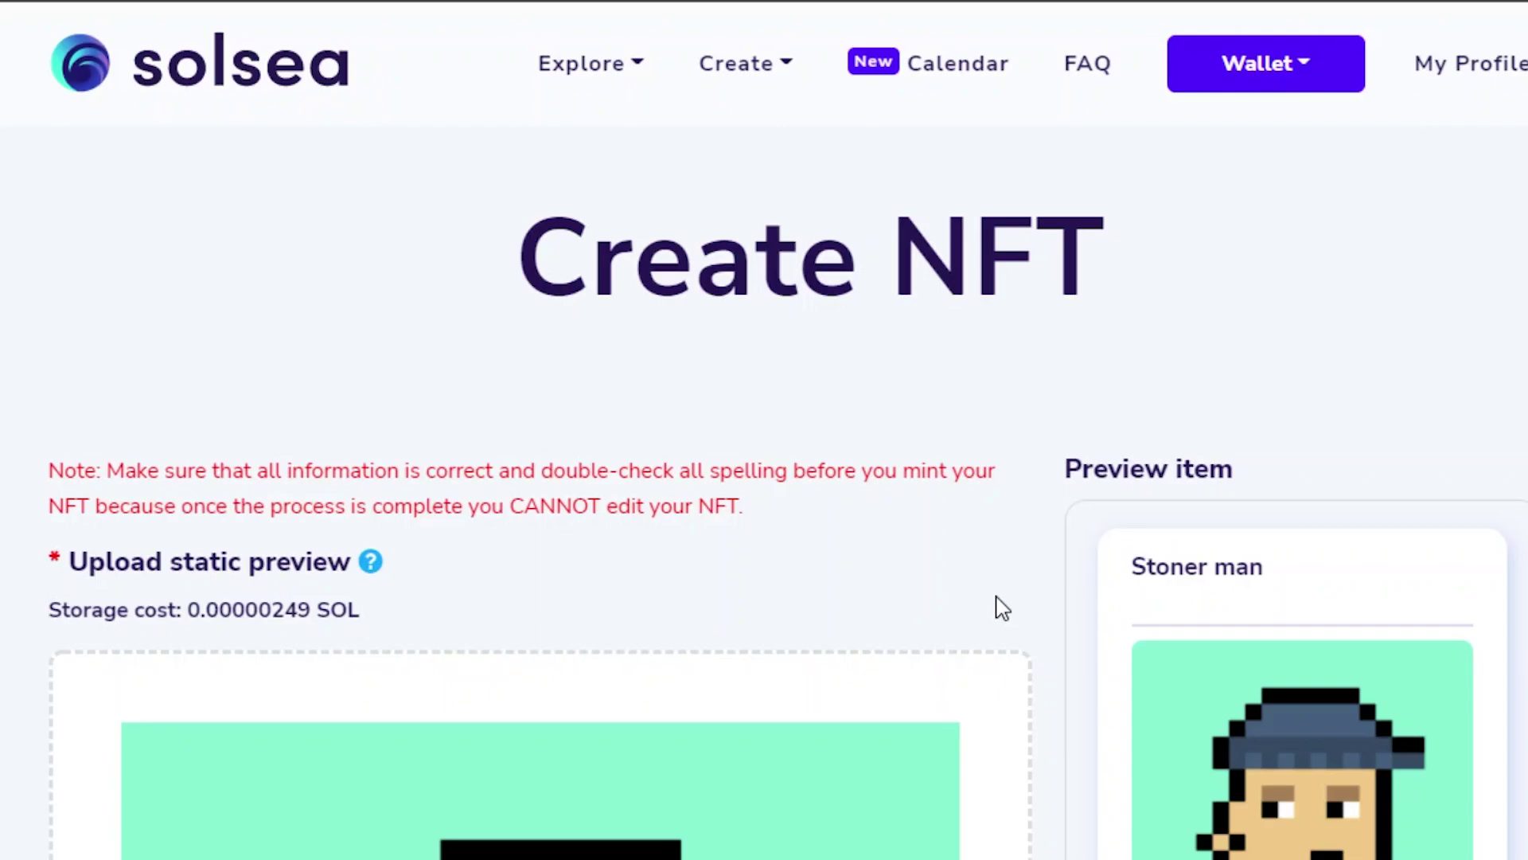
scroll(1002, 607, "down", 10)
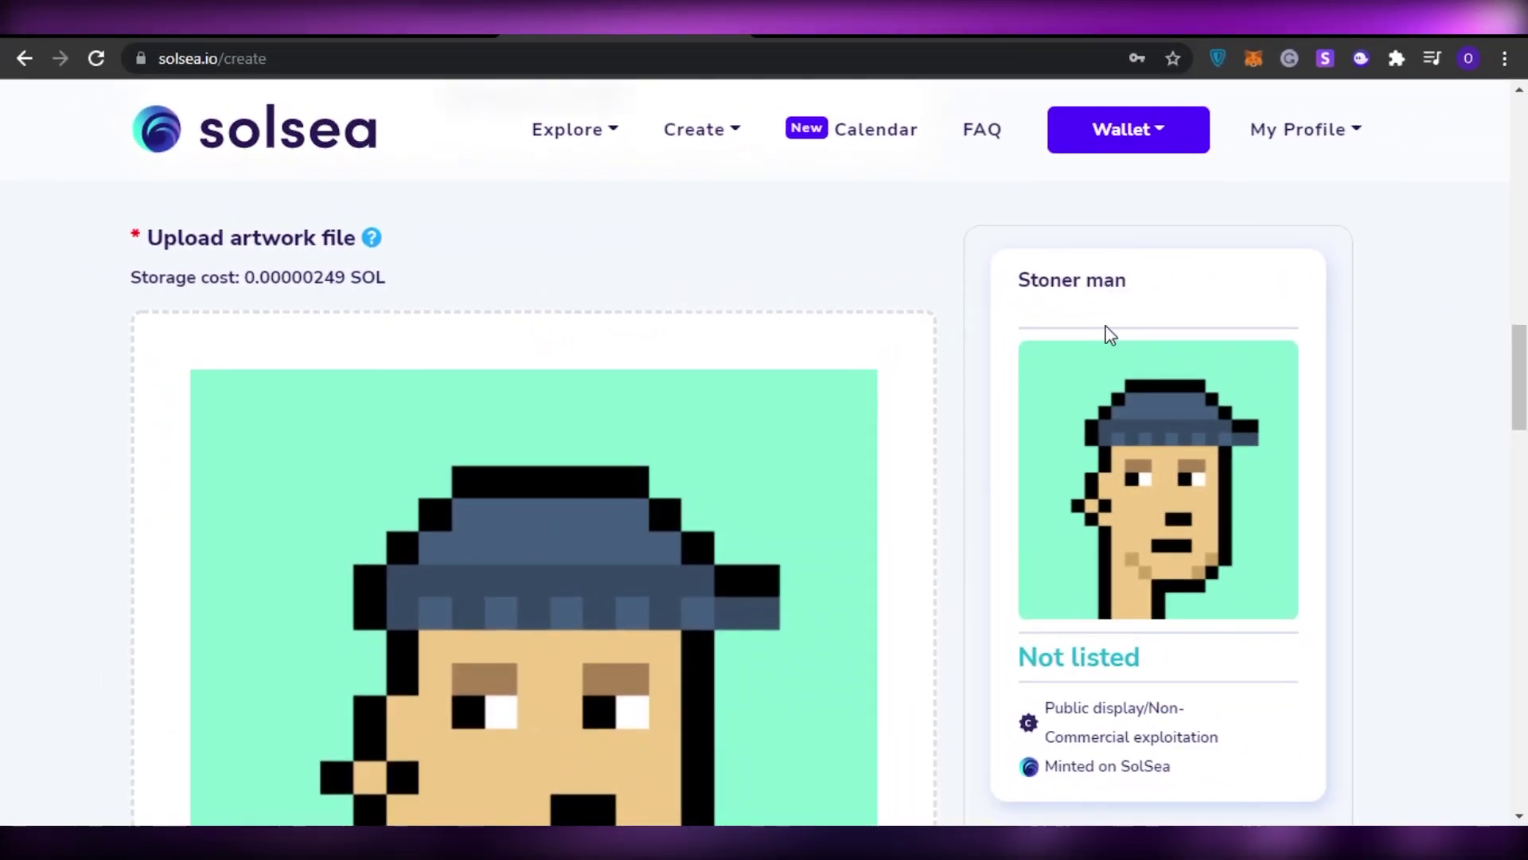
scroll(1110, 334, "down", 10)
scroll(1110, 334, "down", 12)
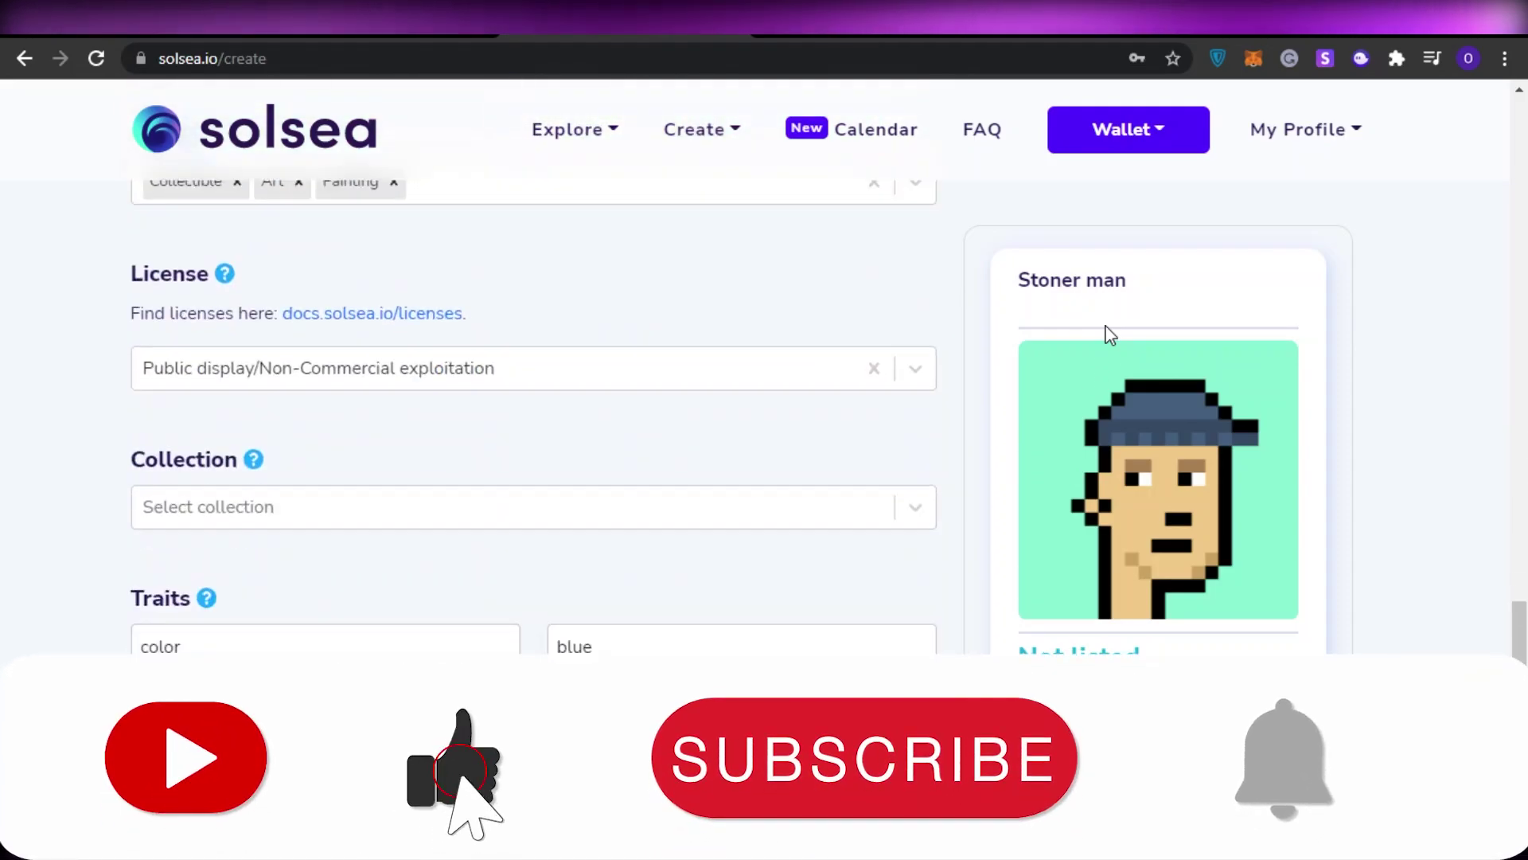
scroll(1110, 334, "up", 8)
scroll(1111, 335, "up", 15)
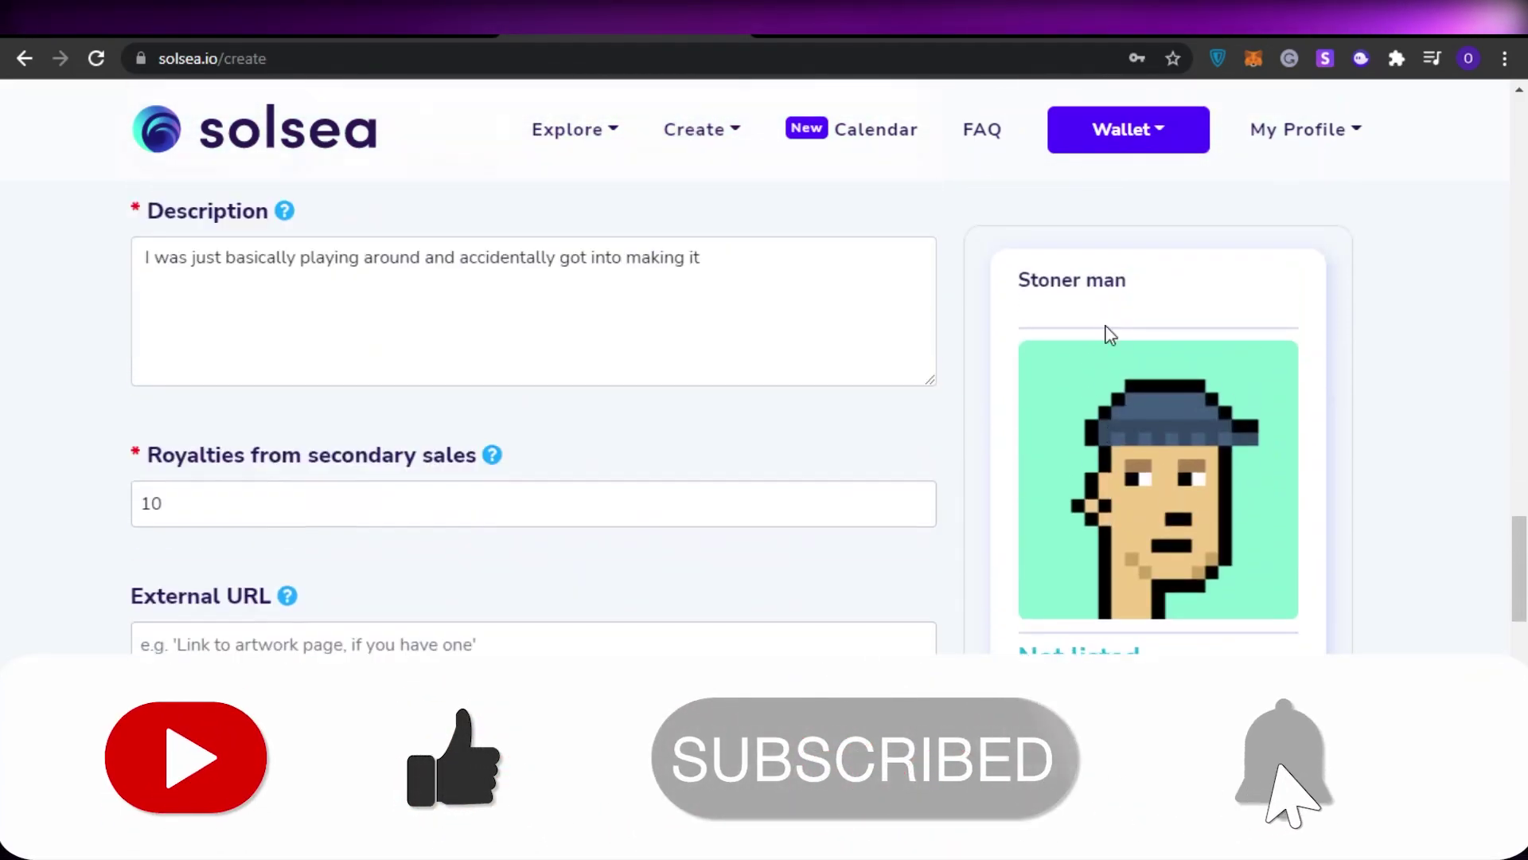
scroll(1071, 438, "up", 5)
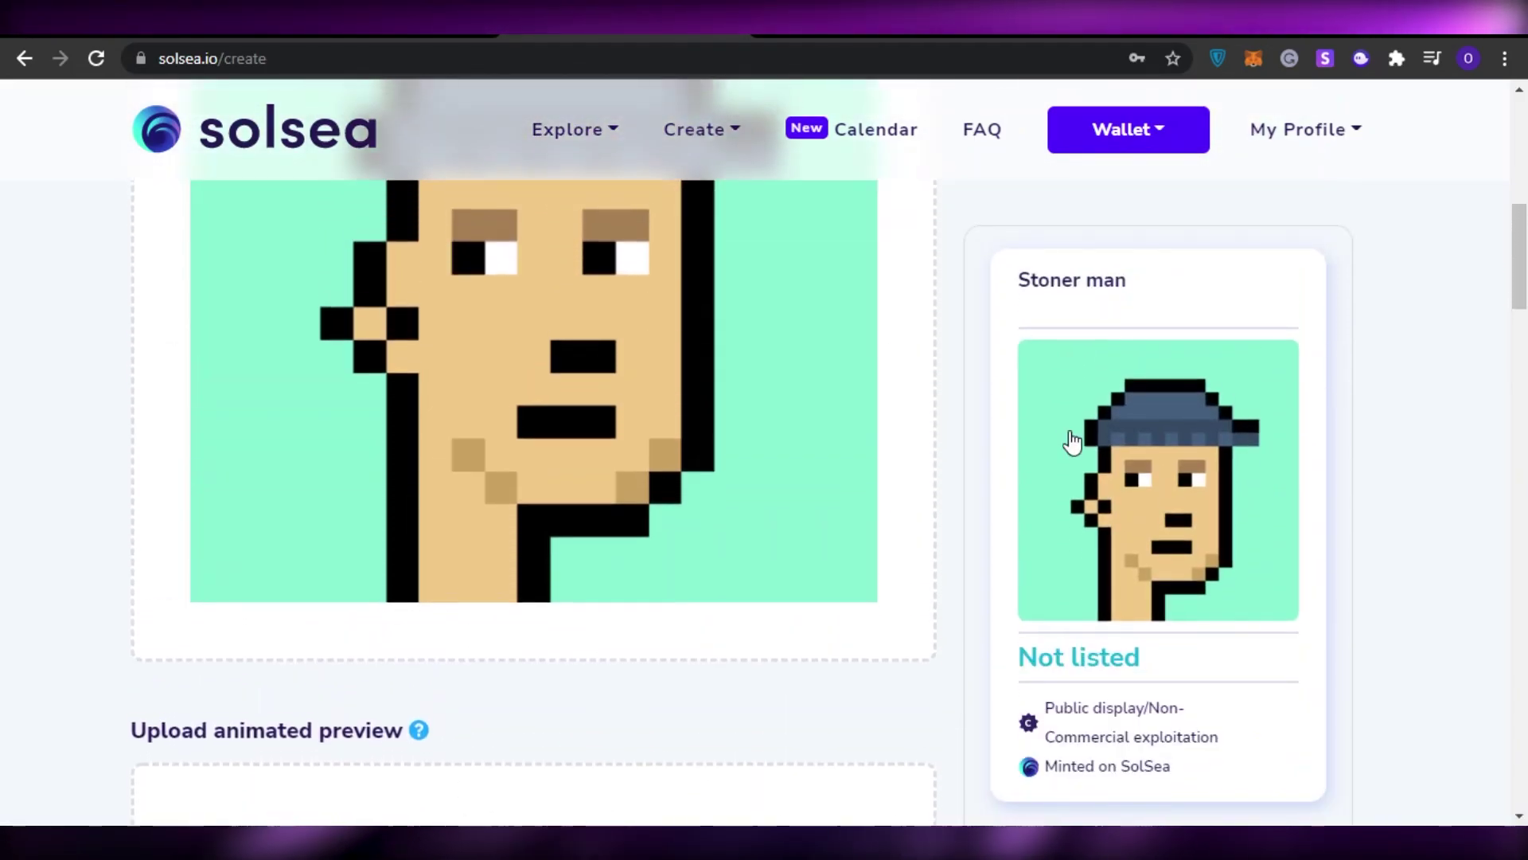
scroll(1072, 439, "down", 10)
scroll(1073, 440, "down", 10)
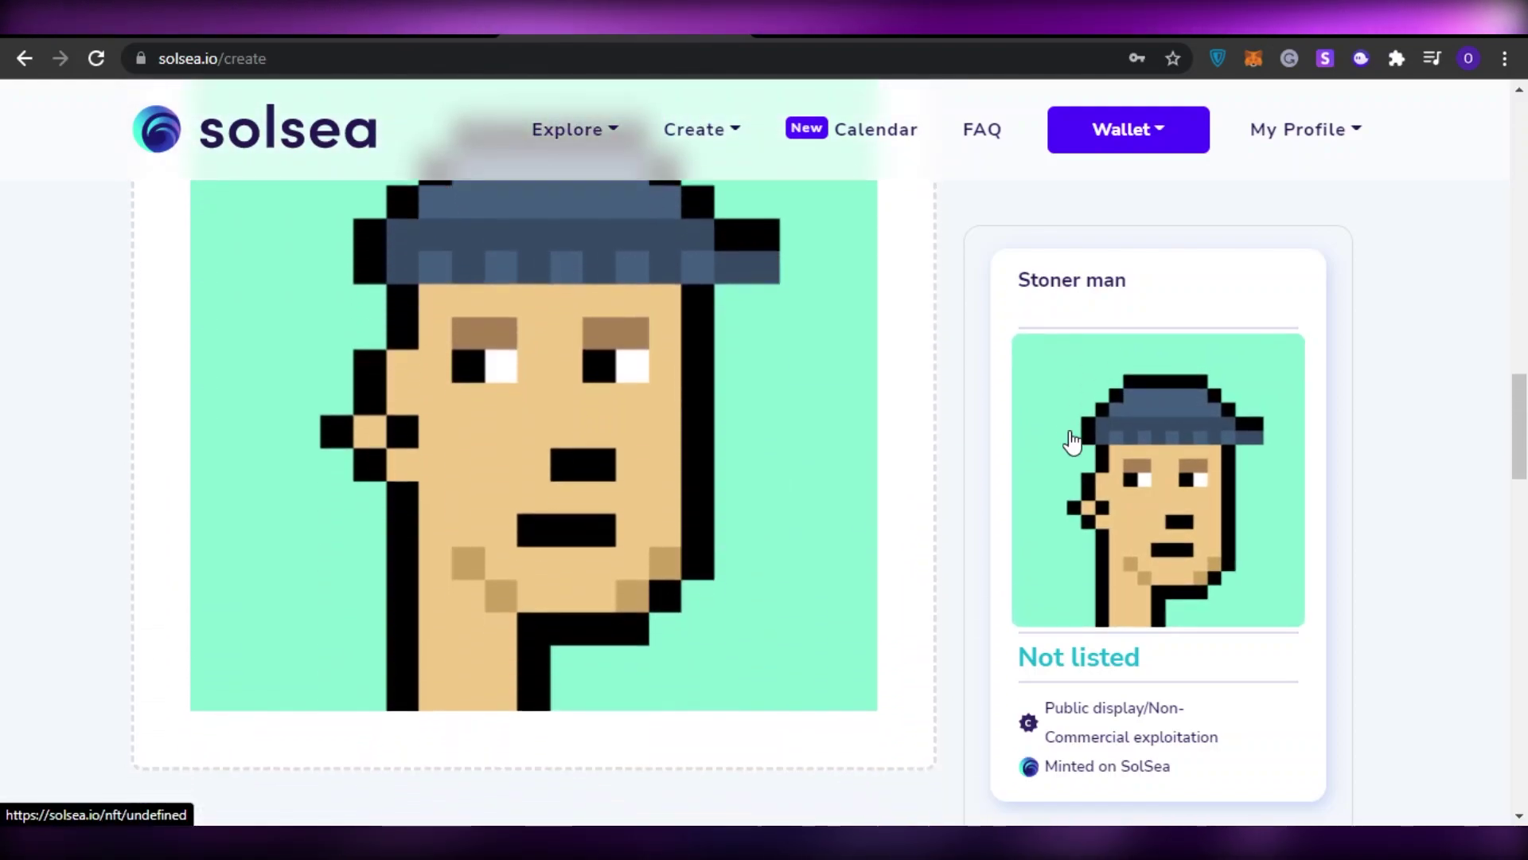